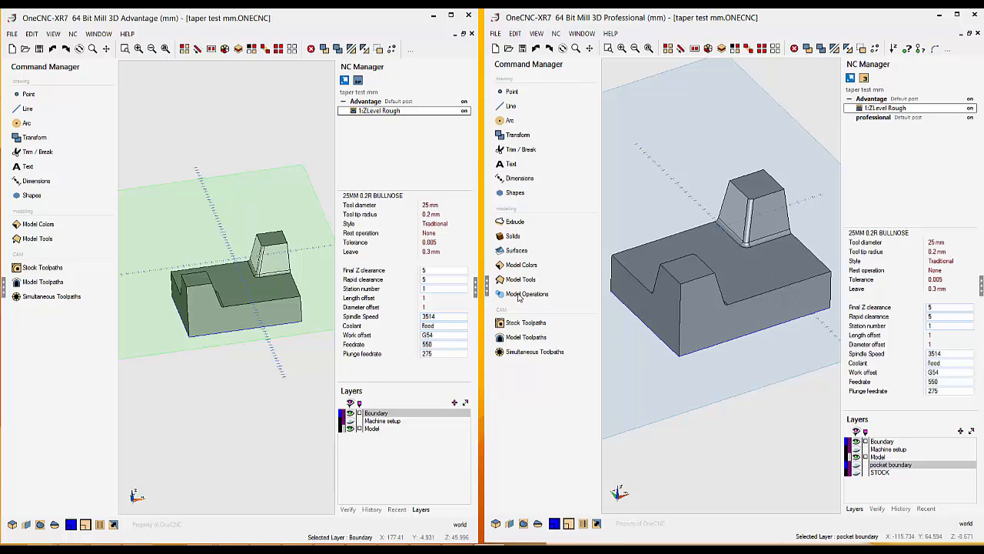
Display the Model Toolpaths commands in both the Advantage and Professional editions, leaving only Professional open at full screen
left_click(36, 284)
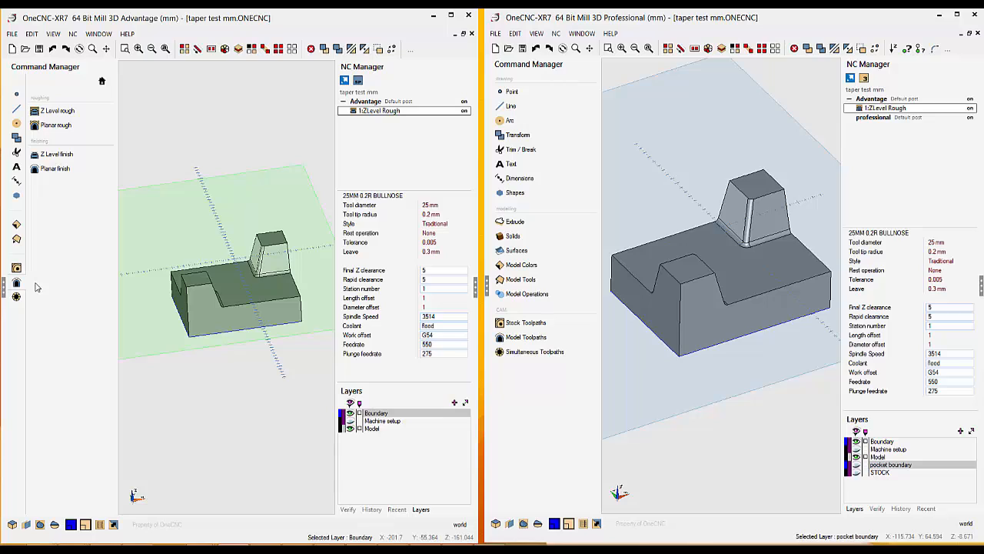
left_click(532, 339)
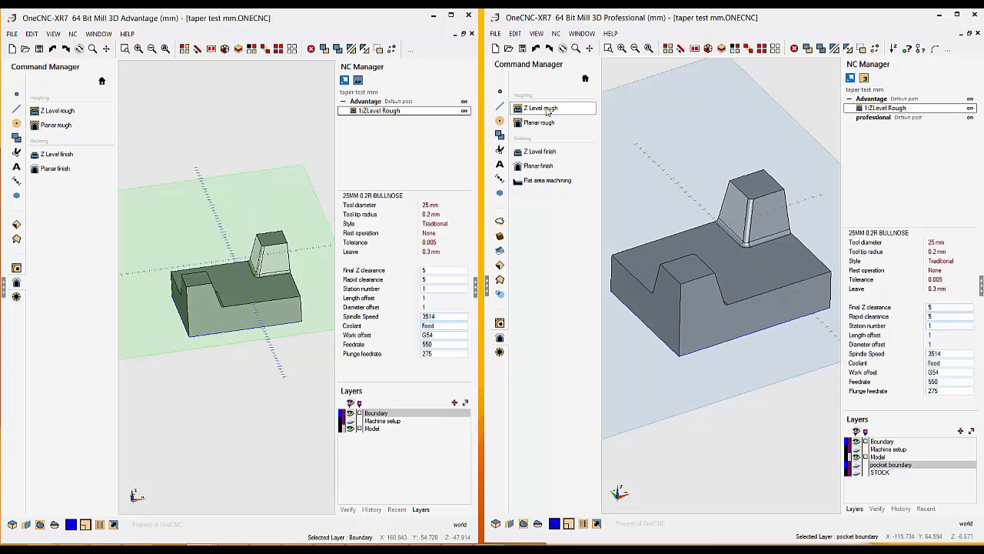
left_click(433, 17)
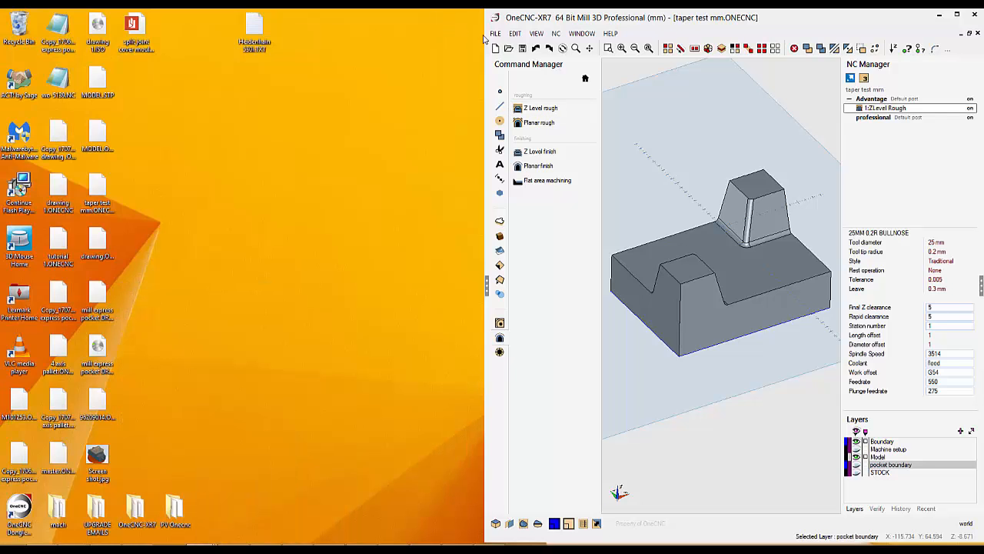
left_click(957, 15)
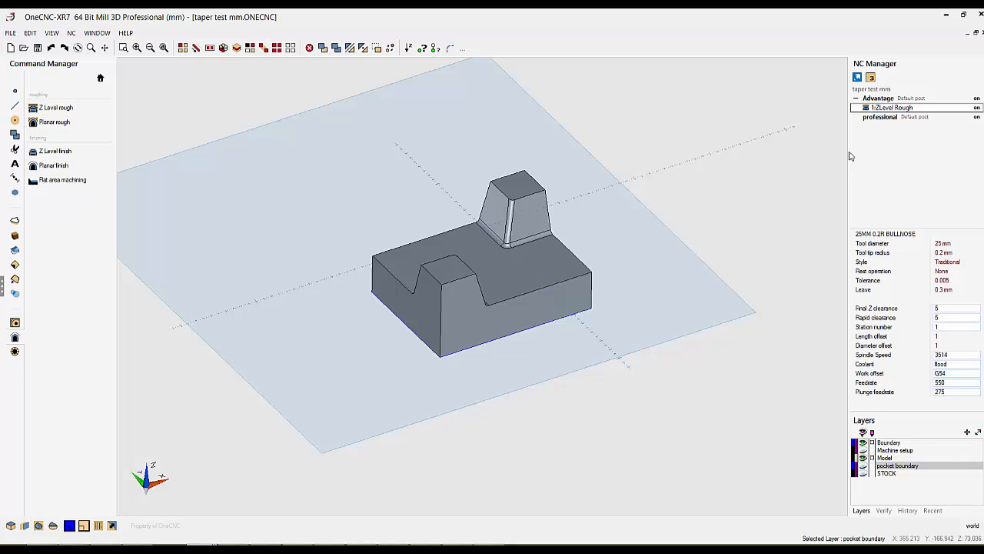
Review every settings page of the ZLevel Rough operation, from tool to toolpath boundary, and regenerate it without repicking the boundary
right_click(884, 112)
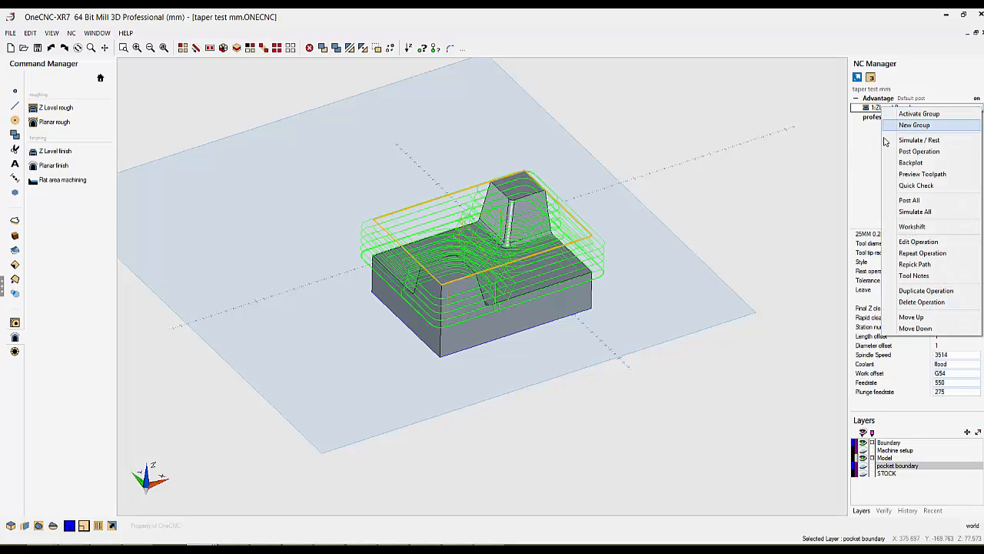
left_click(914, 243)
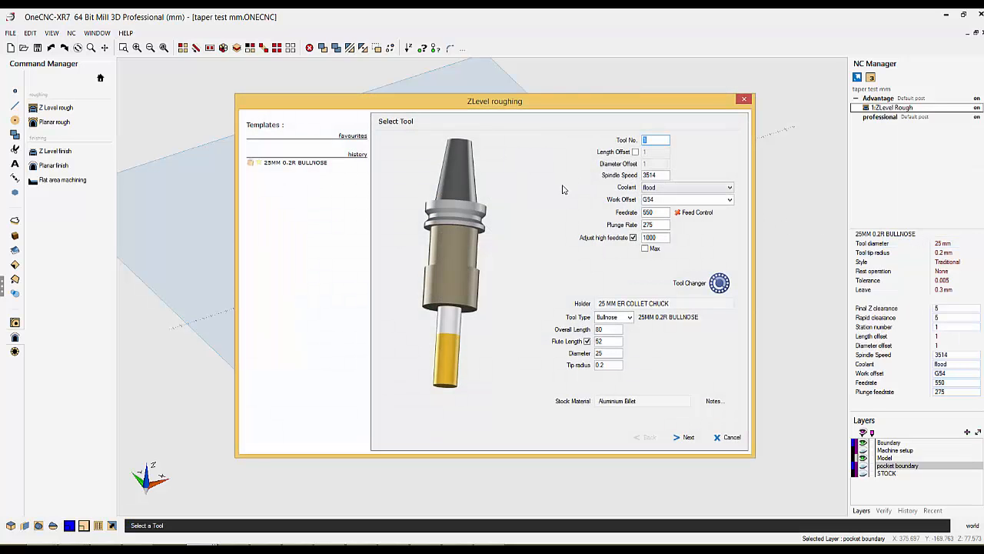
left_click(689, 437)
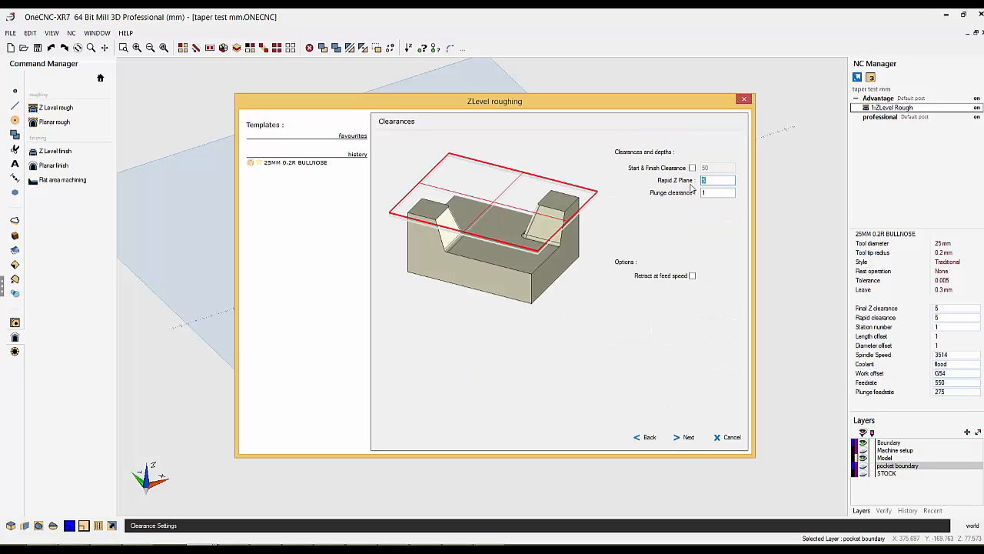
left_click(683, 437)
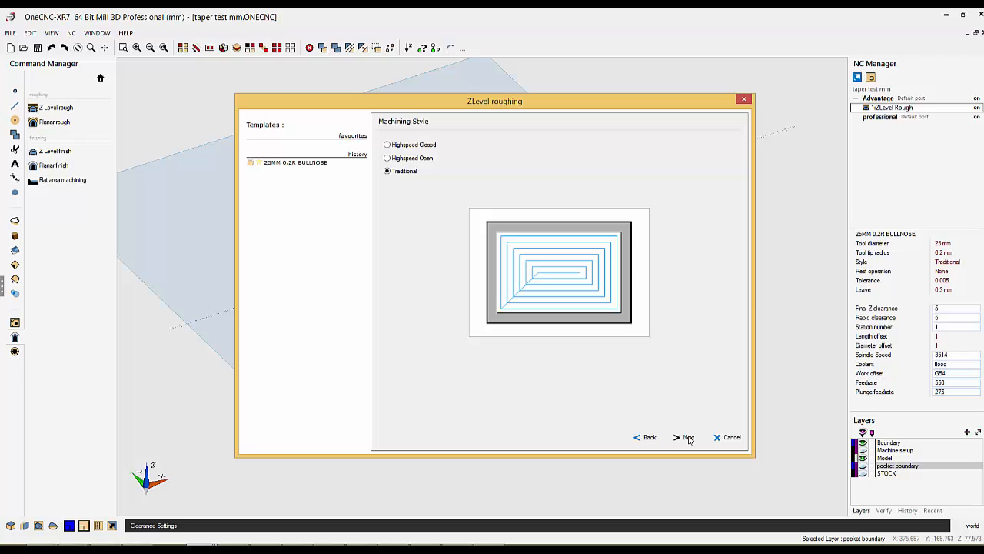
left_click(687, 437)
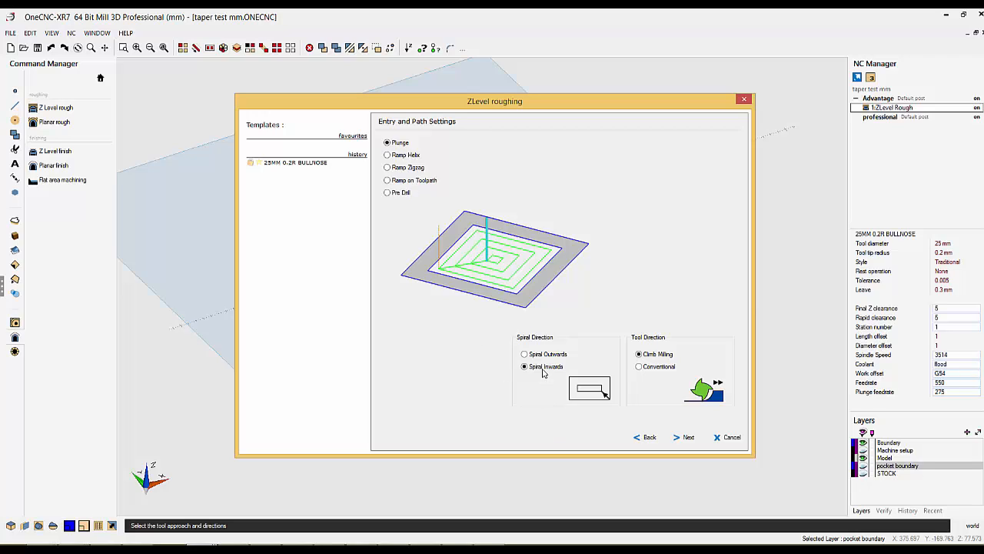
left_click(688, 438)
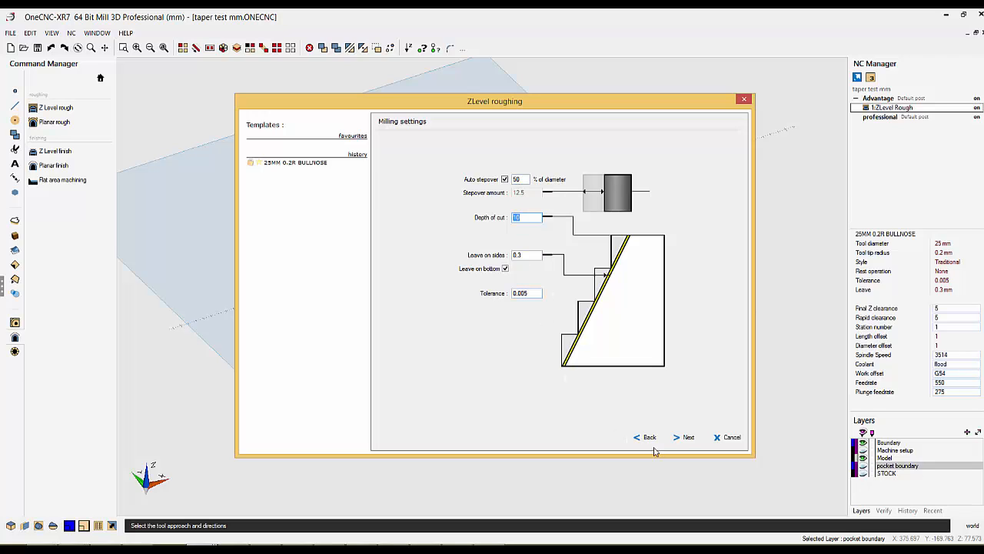
left_click(685, 438)
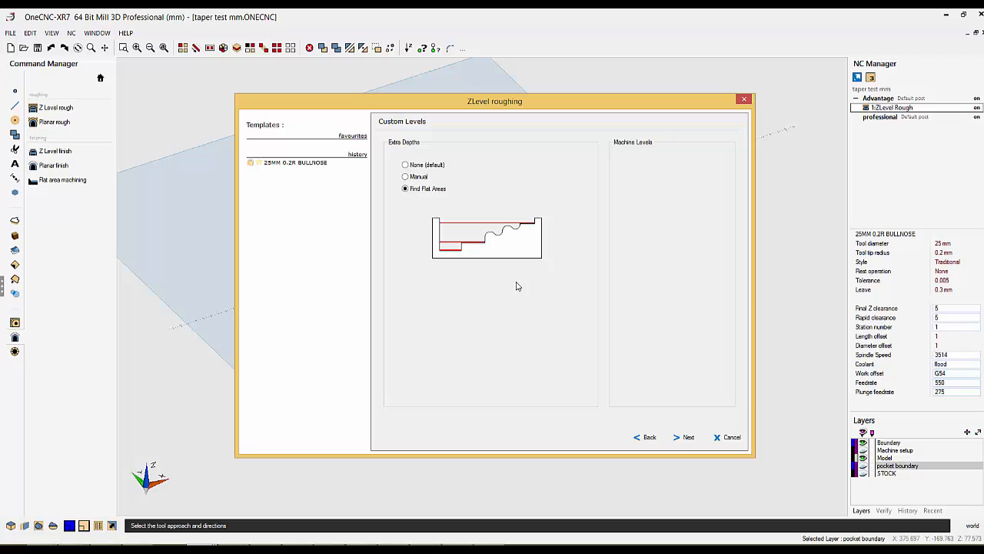
left_click(686, 437)
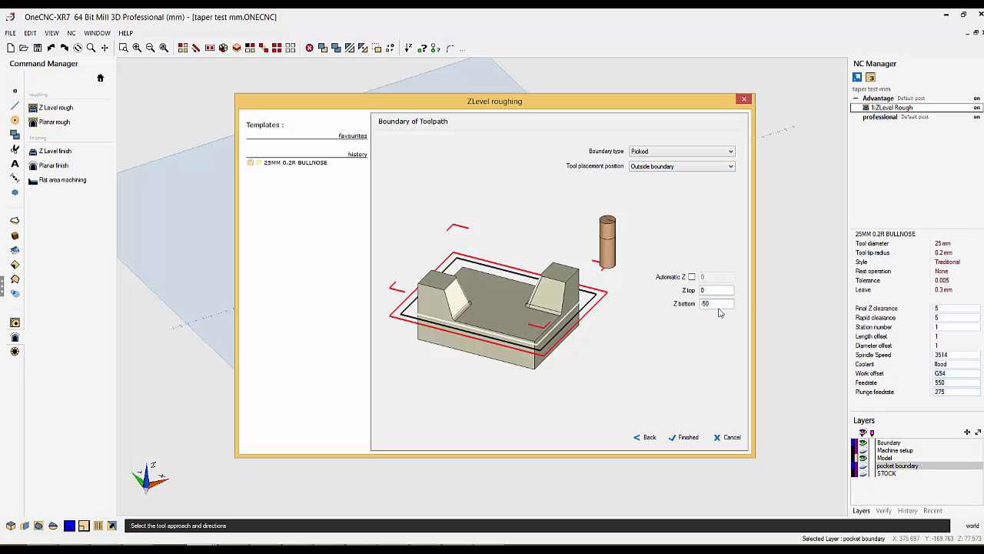
left_click(688, 437)
left_click(492, 291)
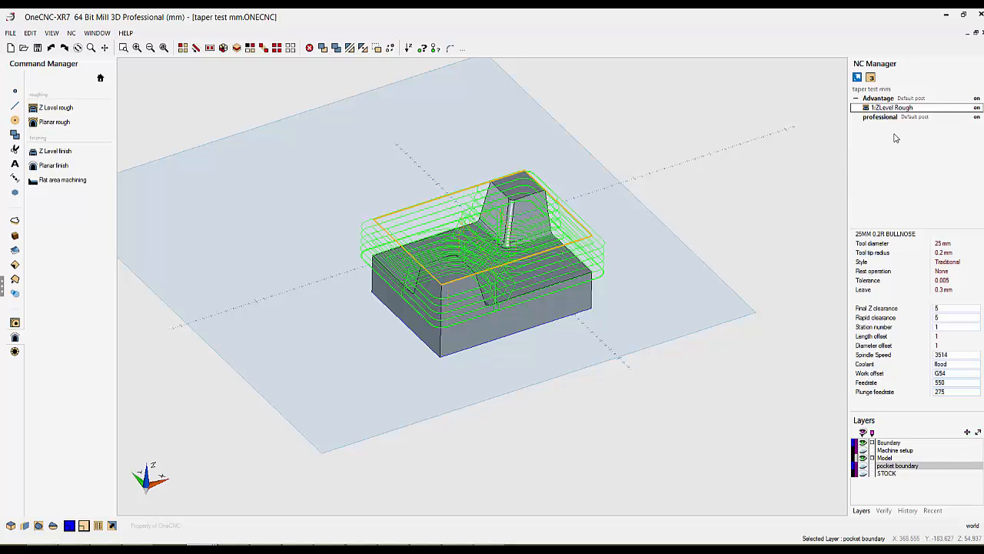
Simulate the ZLevel Rough operation at /5 speed on stock from the model's base boundary, Z 0 to -100, and close the simulation
right_click(889, 111)
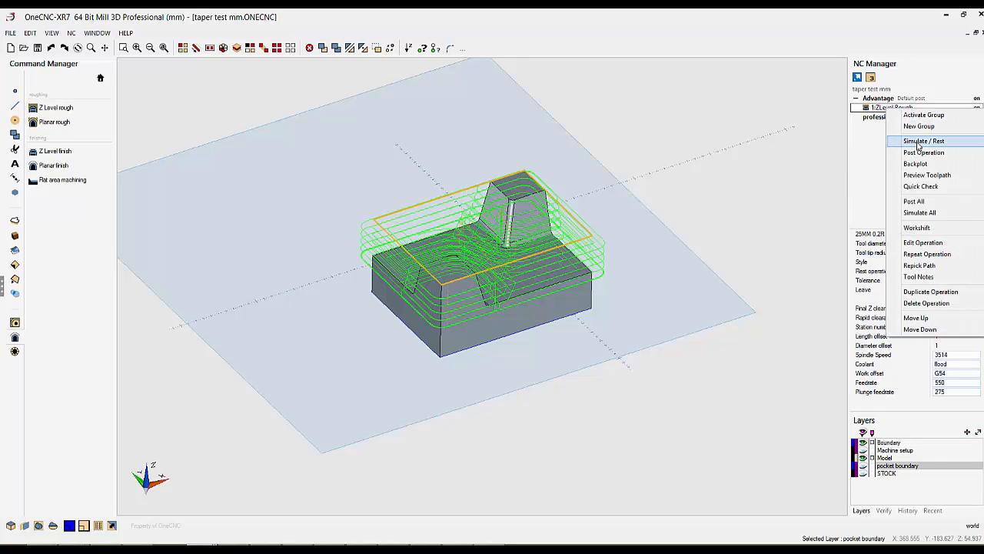
left_click(917, 141)
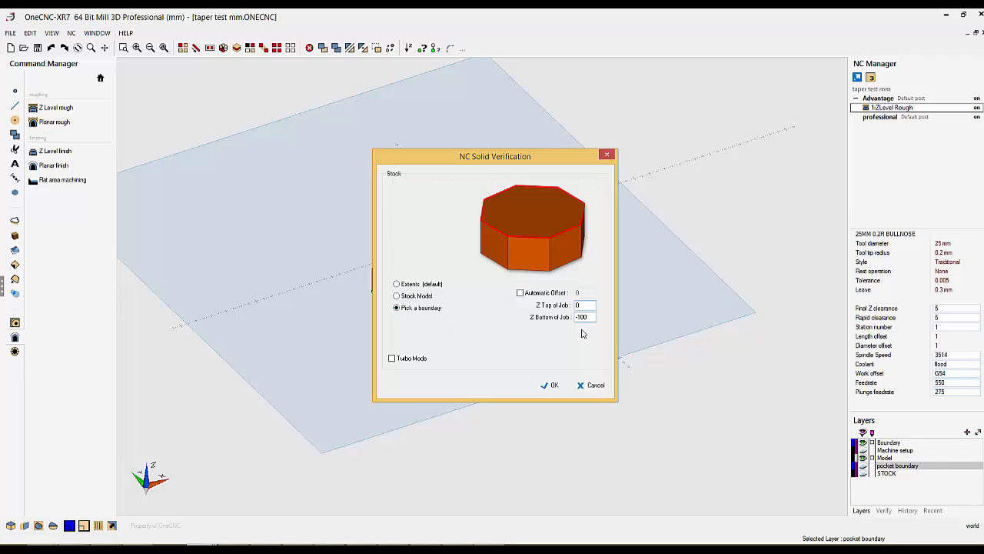
left_click(550, 386)
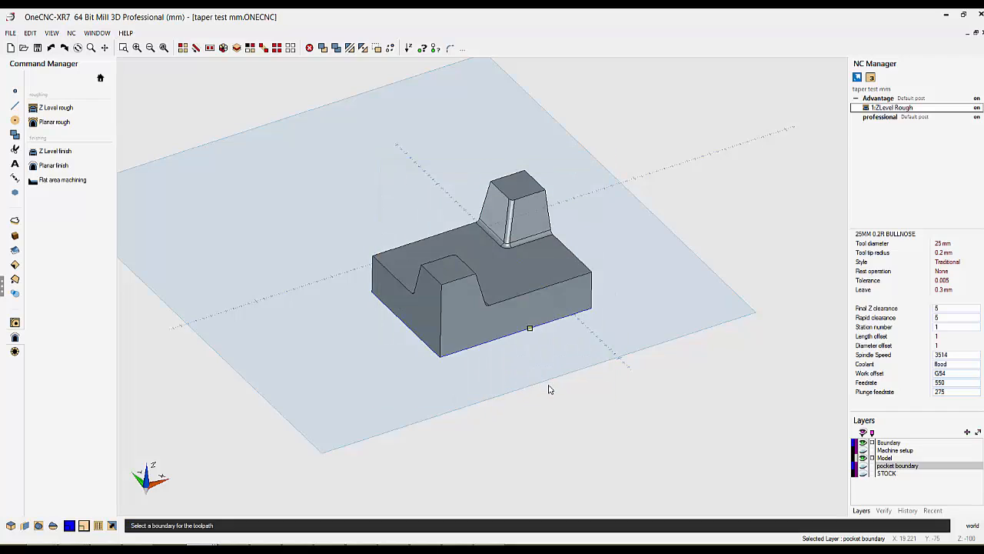
left_click(539, 361)
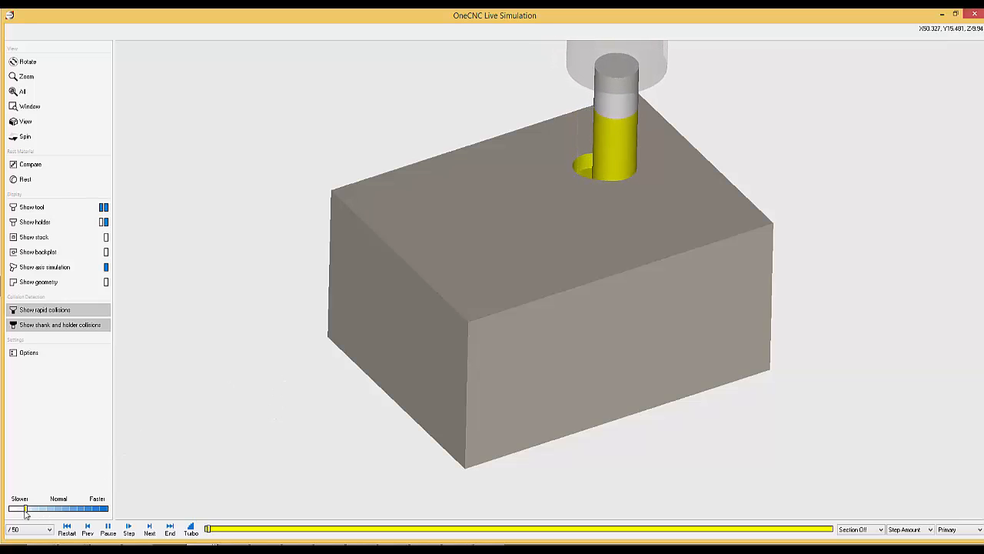
left_click_drag(28, 509, 46, 510)
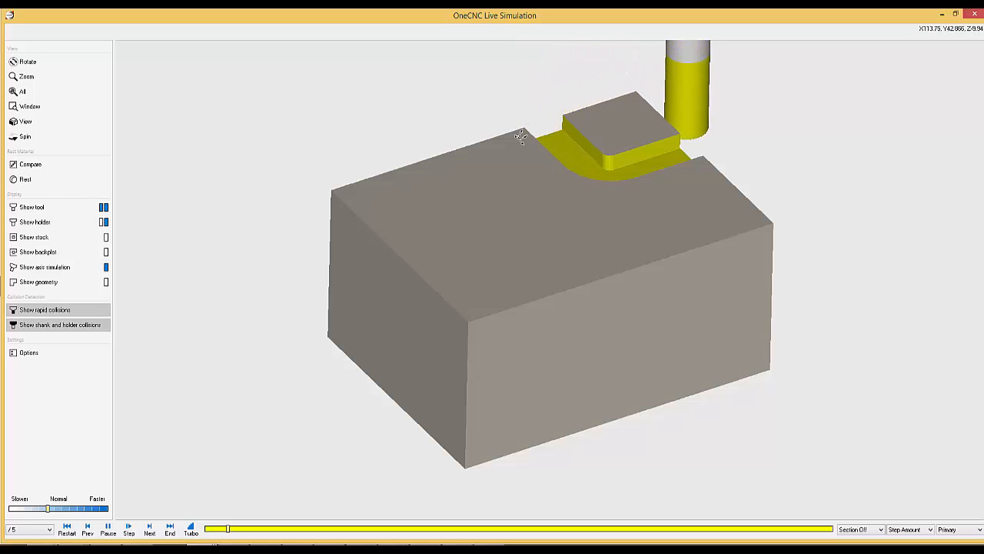
left_click(974, 17)
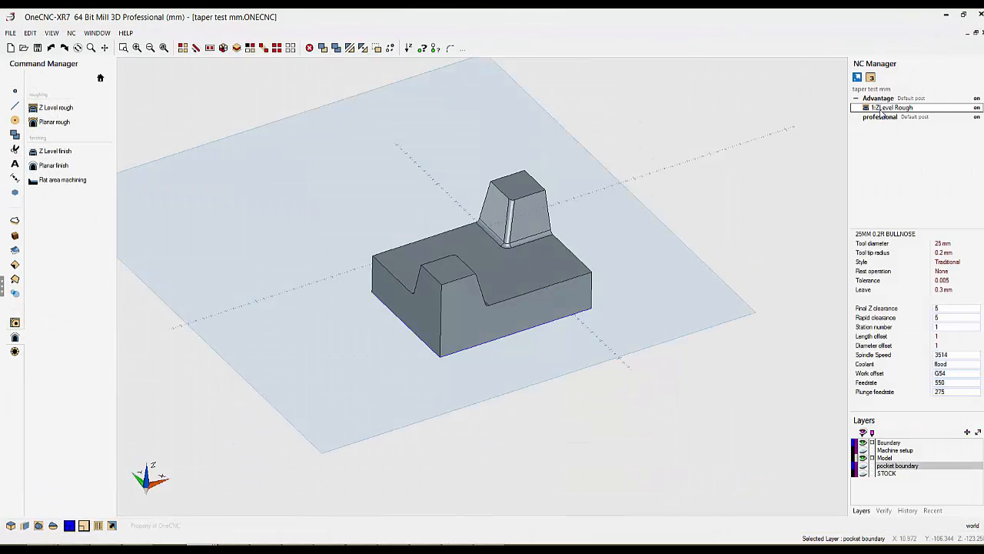
Change the ZLevel Rough operation's entry to Ramp Helix and regenerate the toolpath without repicking the machining boundary
right_click(882, 108)
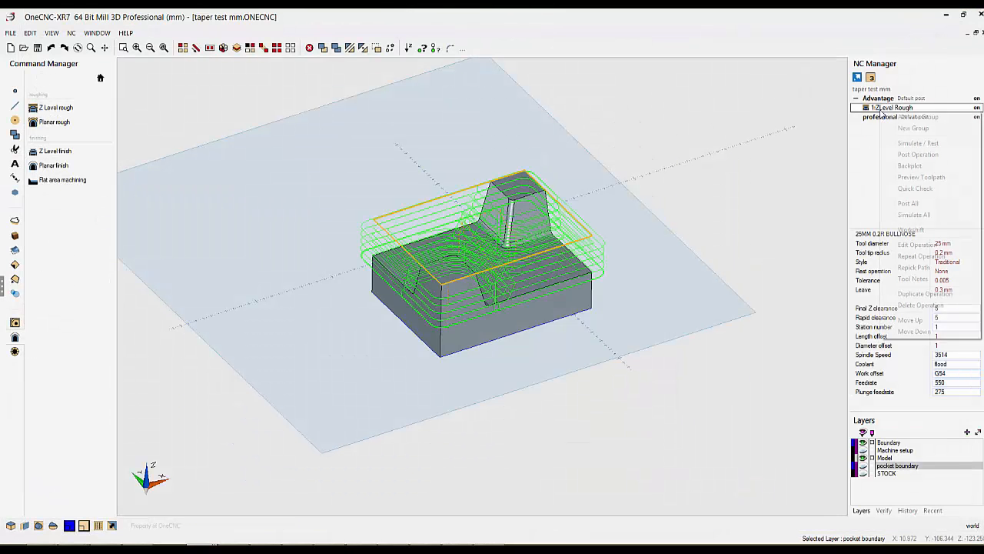
left_click(917, 246)
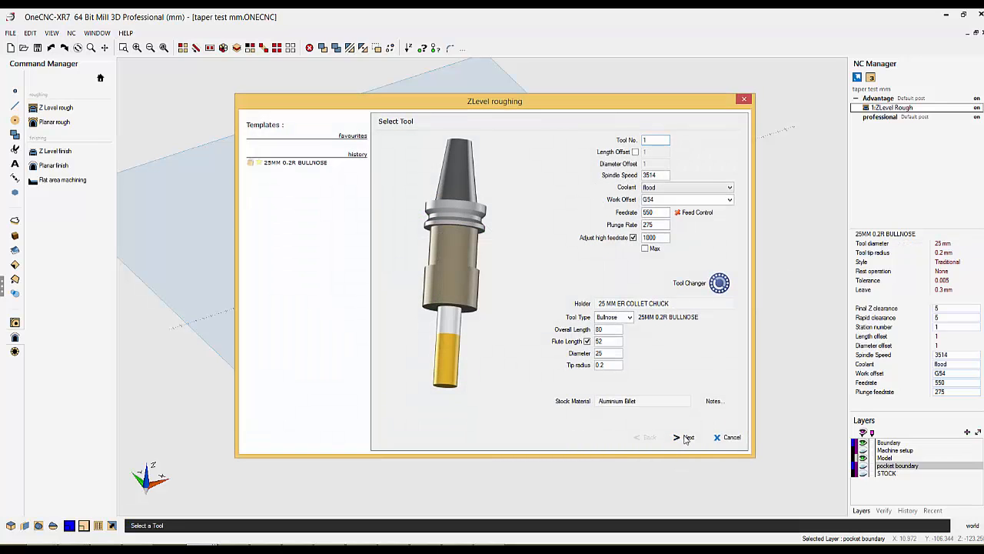
left_click(686, 437)
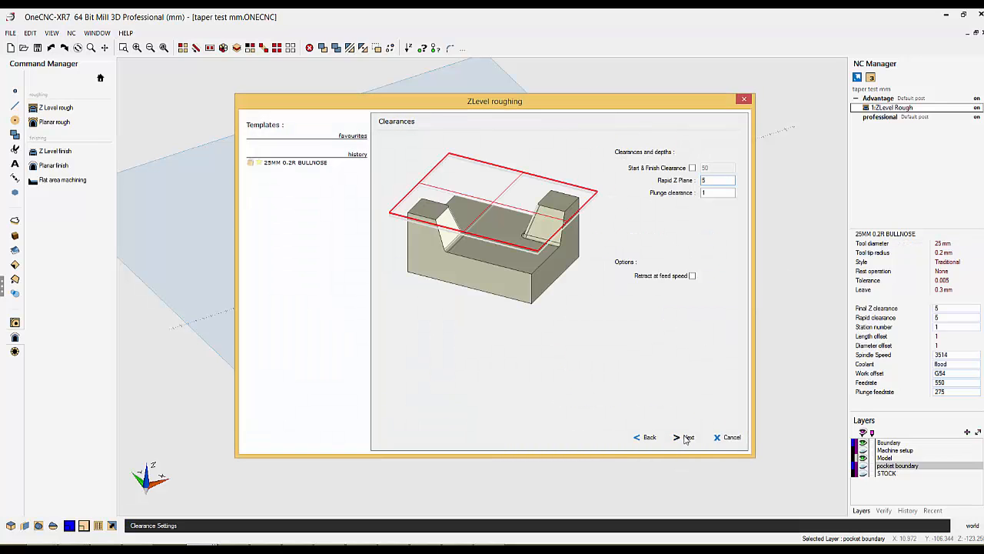
left_click(687, 437)
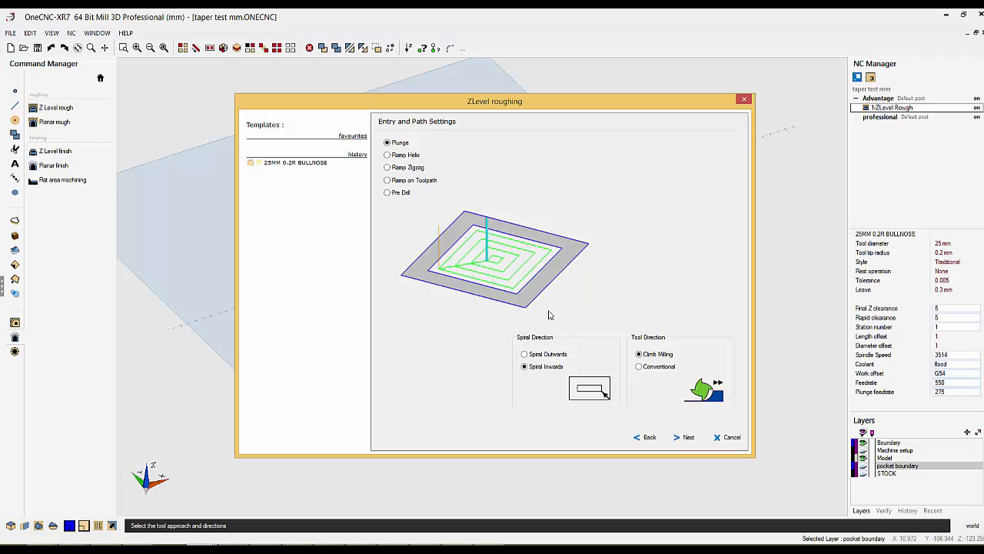
left_click(387, 155)
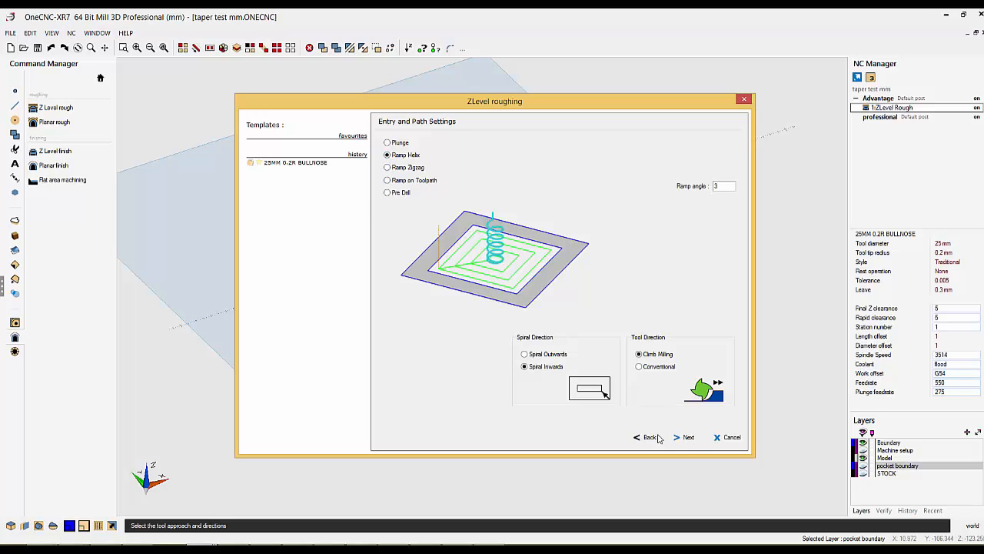
left_click(688, 438)
left_click(689, 440)
left_click(689, 438)
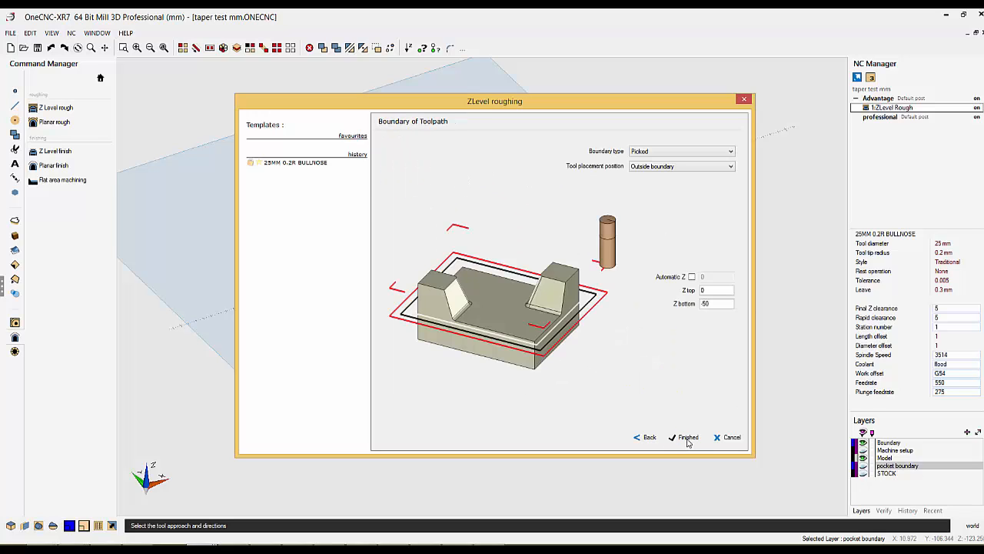
left_click(688, 439)
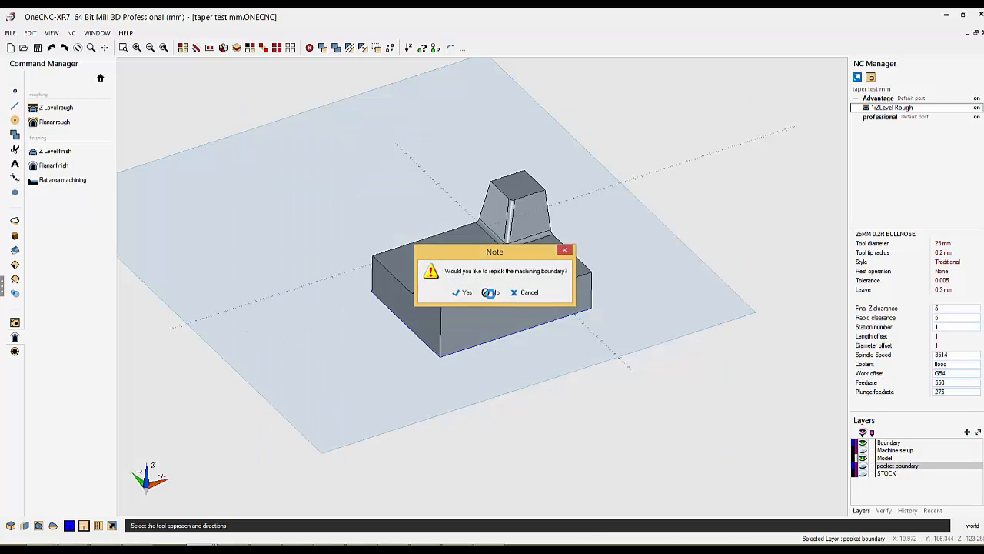
left_click(488, 295)
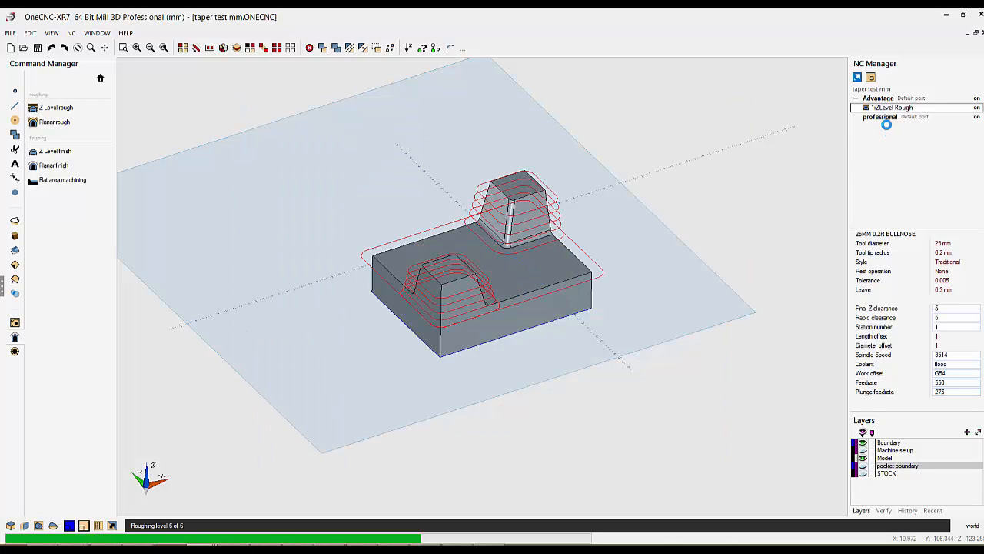
Simulate the helical-entry roughing on the boundary-based stock, raising the playback to default speed, and close the simulation
right_click(884, 112)
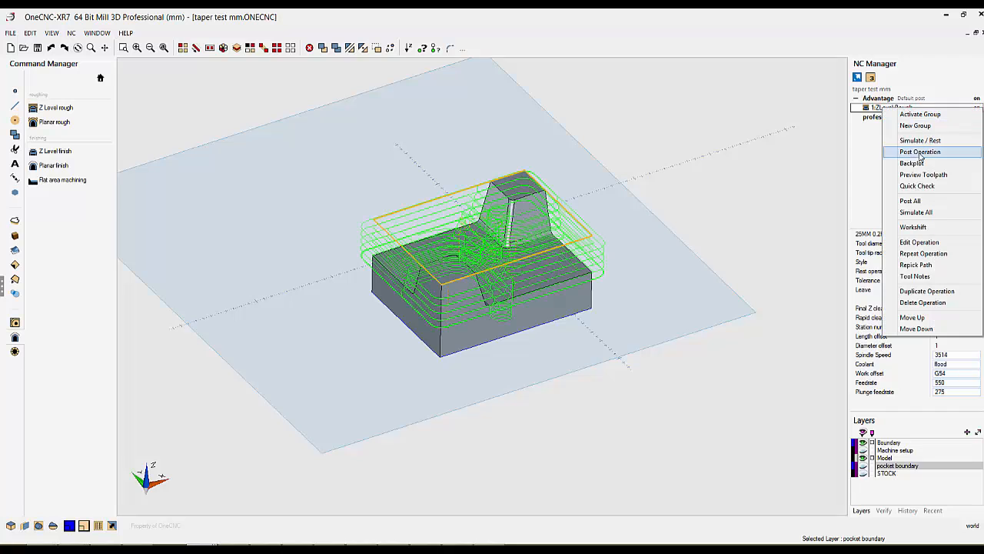
left_click(896, 136)
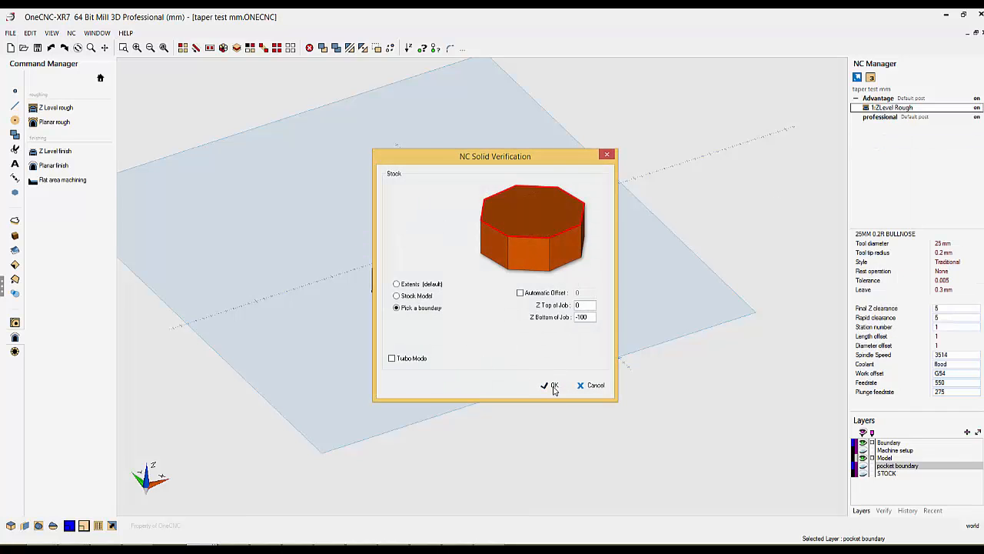
left_click(549, 377)
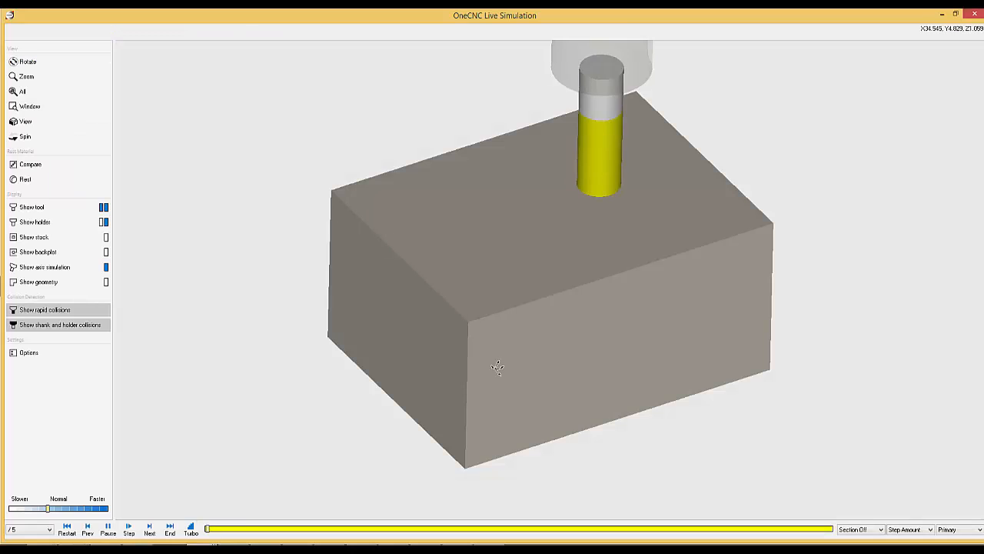
left_click(54, 509)
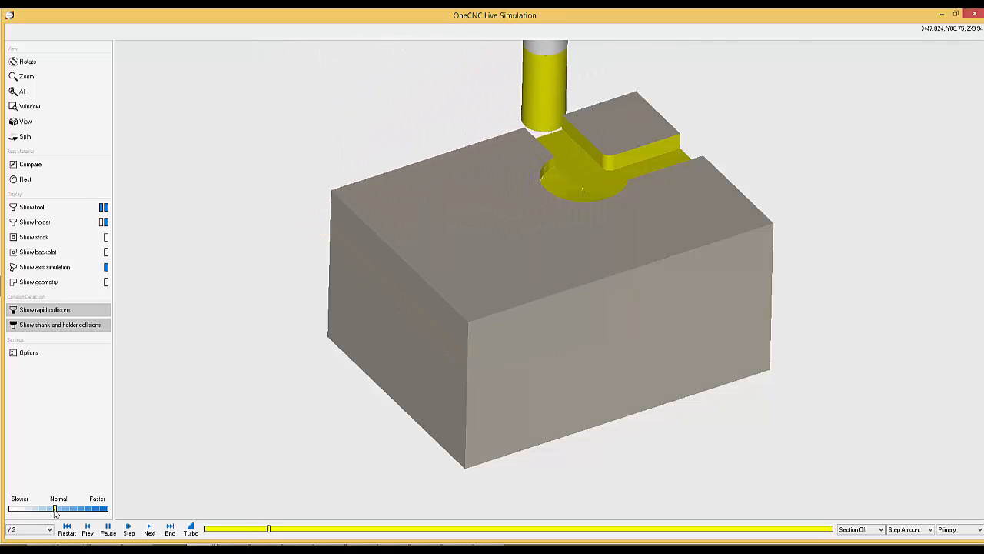
left_click_drag(55, 509, 62, 510)
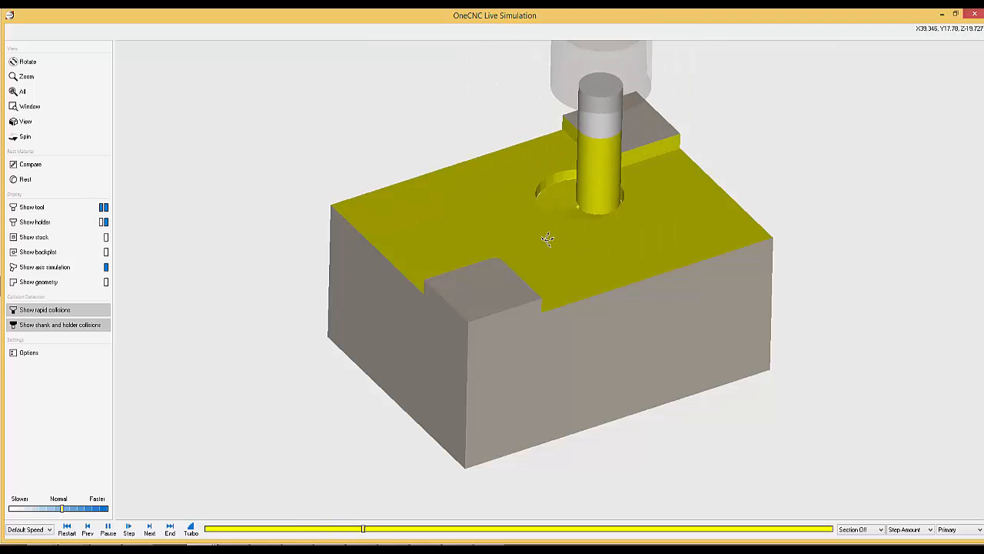
left_click(973, 14)
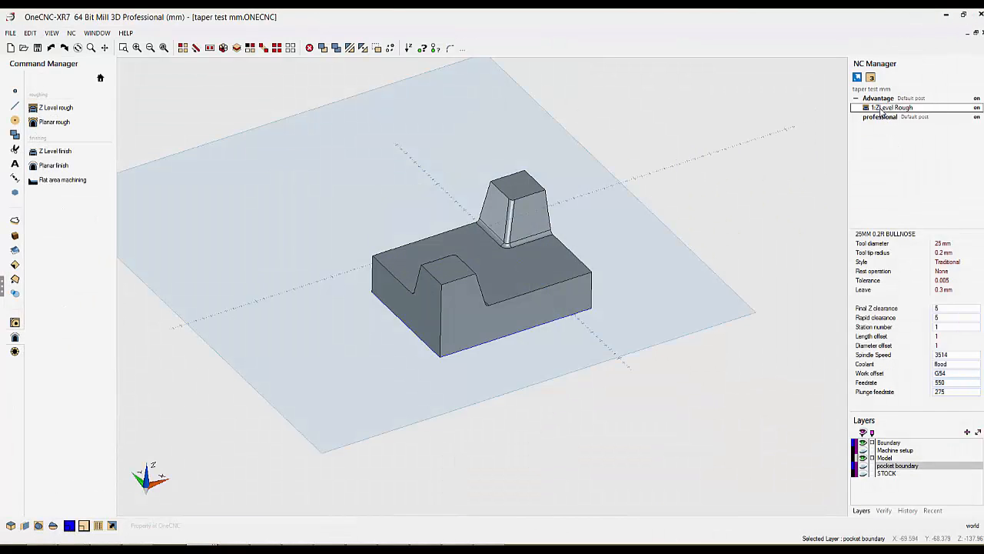
Duplicate the ZLevel Rough operation in the Advantage group
right_click(881, 110)
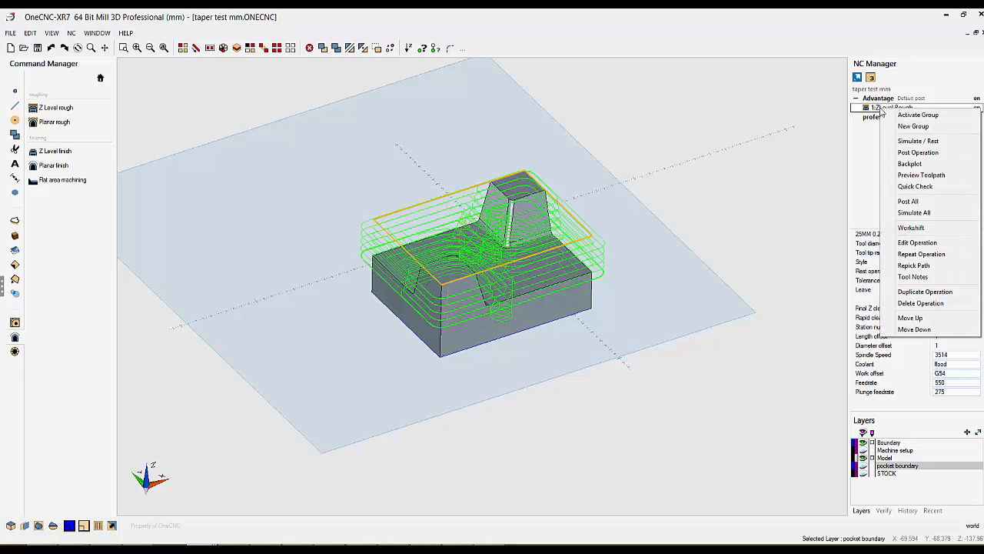
left_click(919, 292)
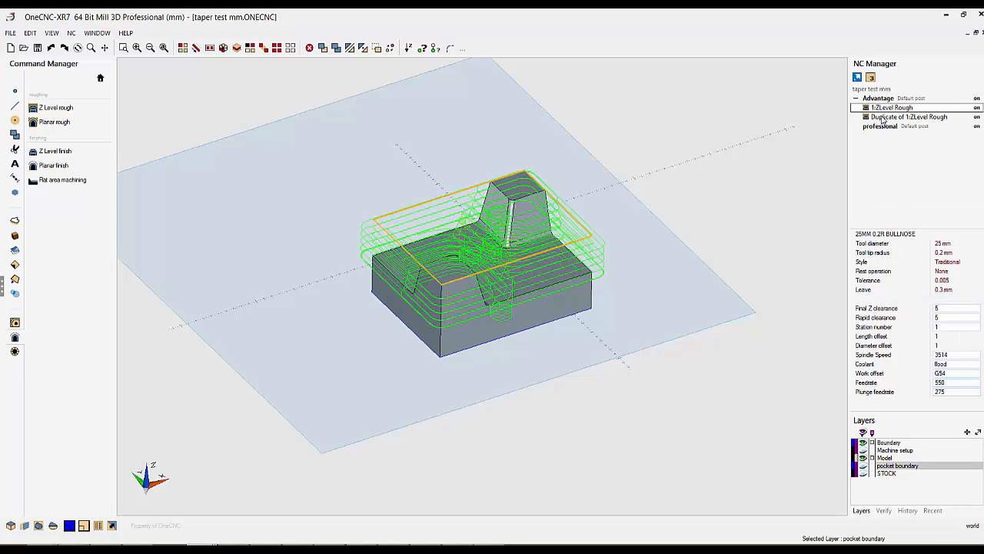
Move the duplicated ZLevel Rough operation into the professional group and change its machining style to Highspeed Open
left_click_drag(883, 120, 889, 145)
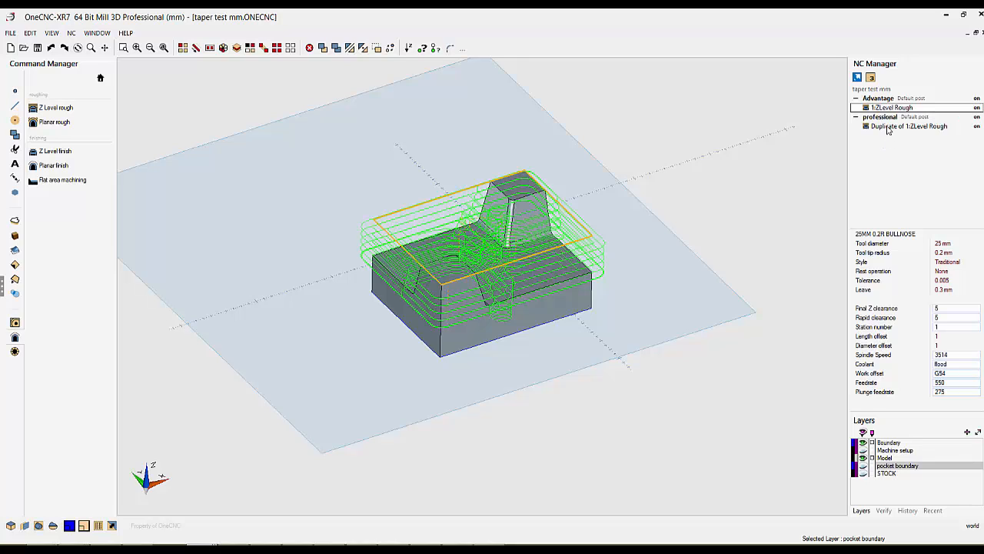
right_click(888, 128)
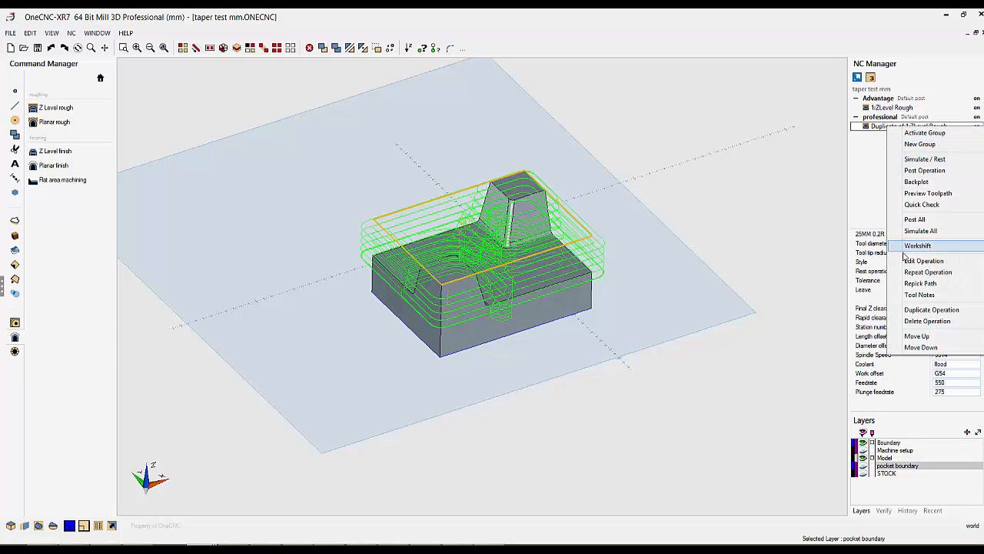
left_click(922, 261)
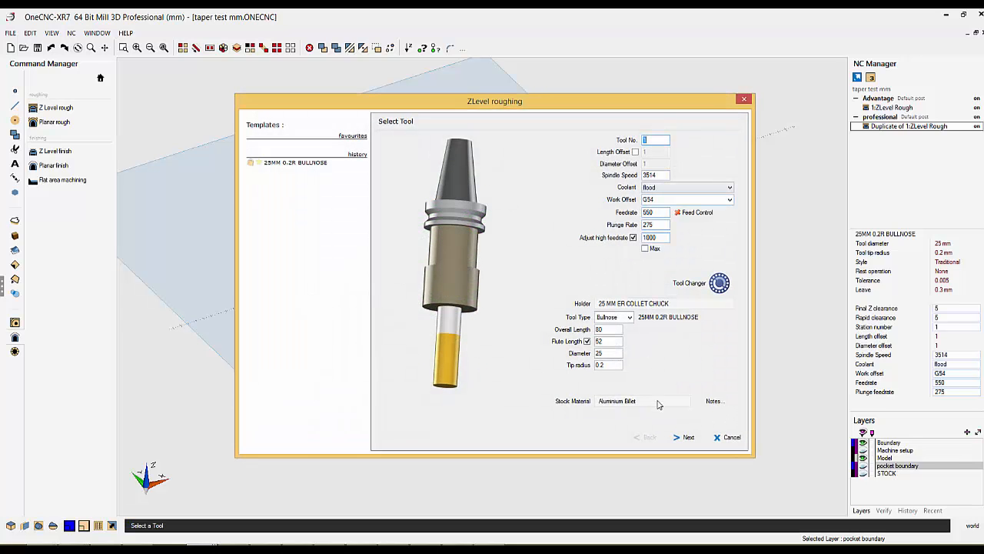
left_click(686, 436)
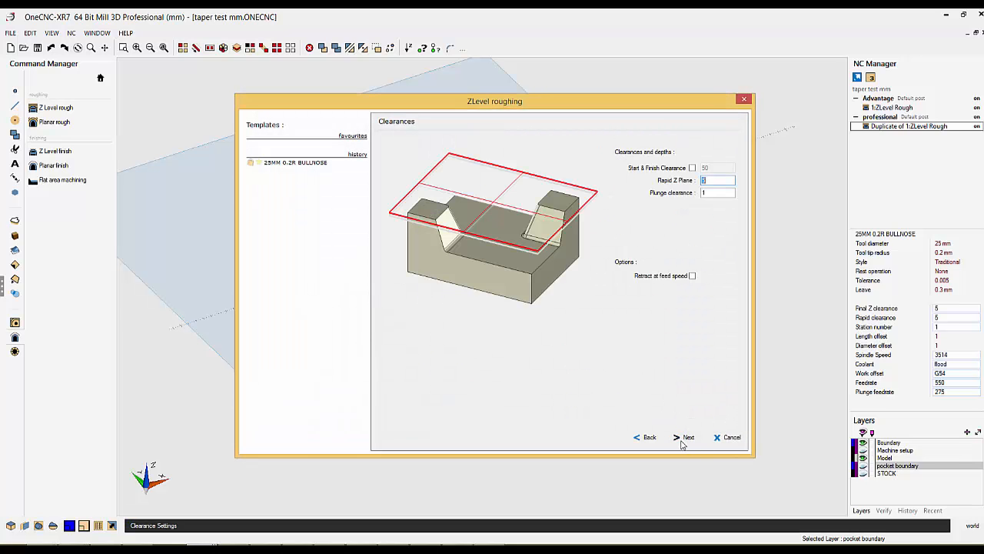
left_click(685, 437)
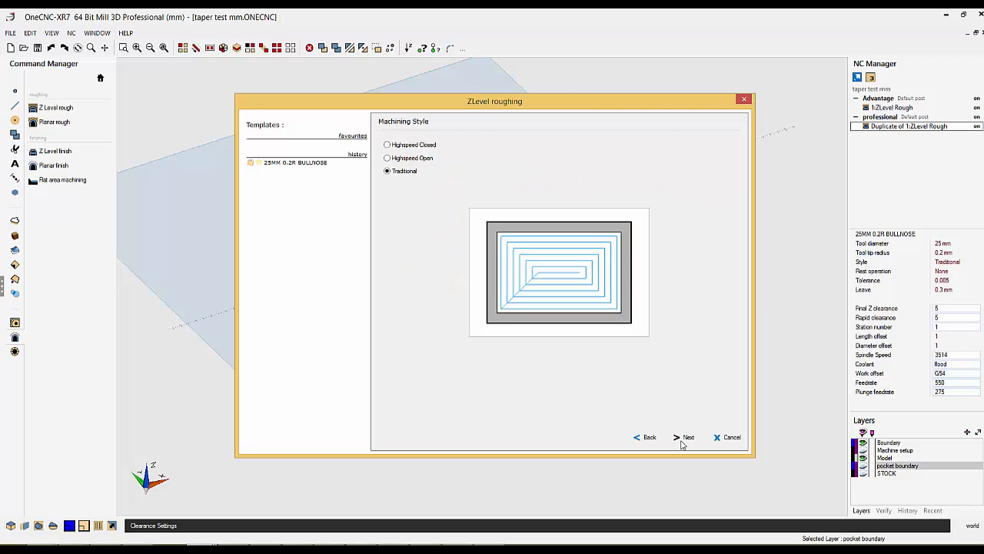
left_click(388, 158)
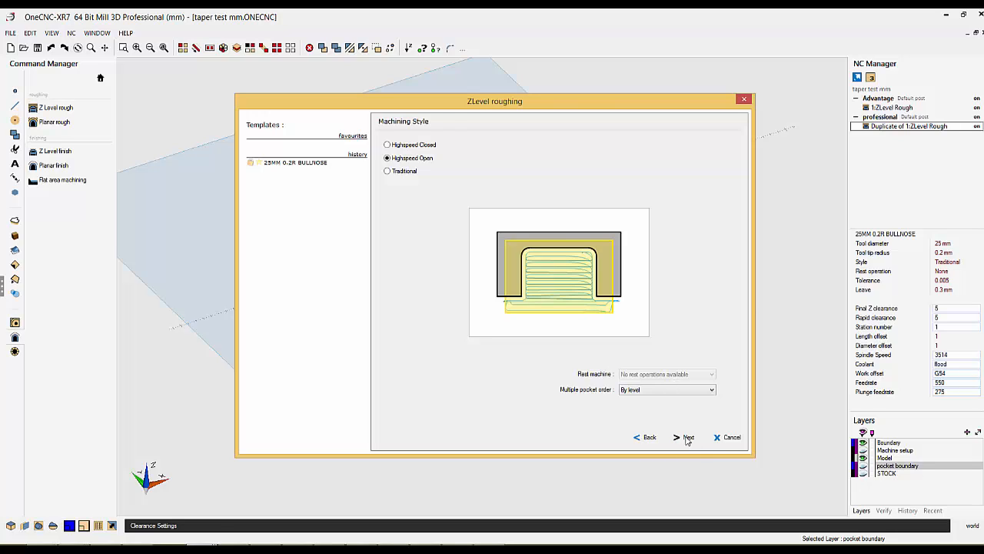
Set the duplicated roughing operation's entry to Plunge
left_click(687, 438)
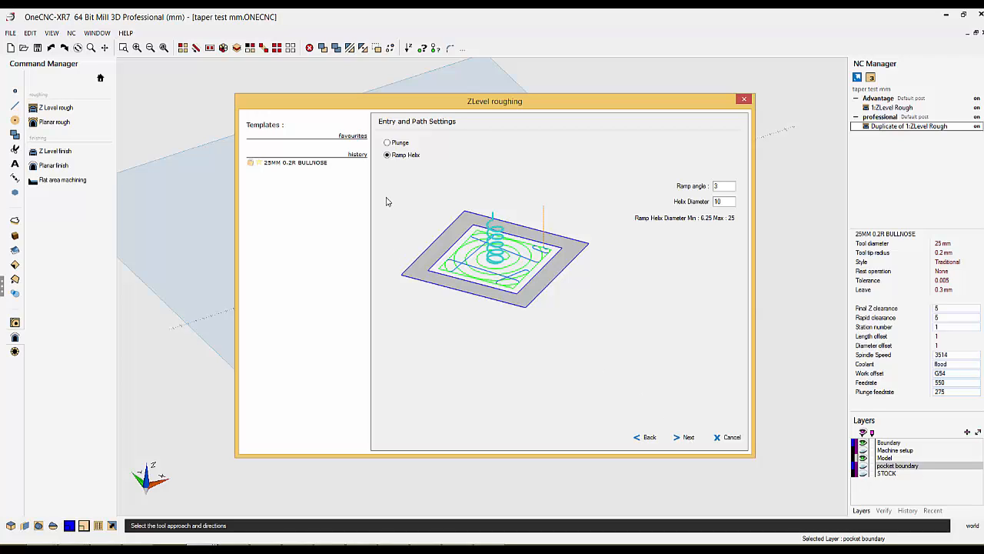
left_click(388, 143)
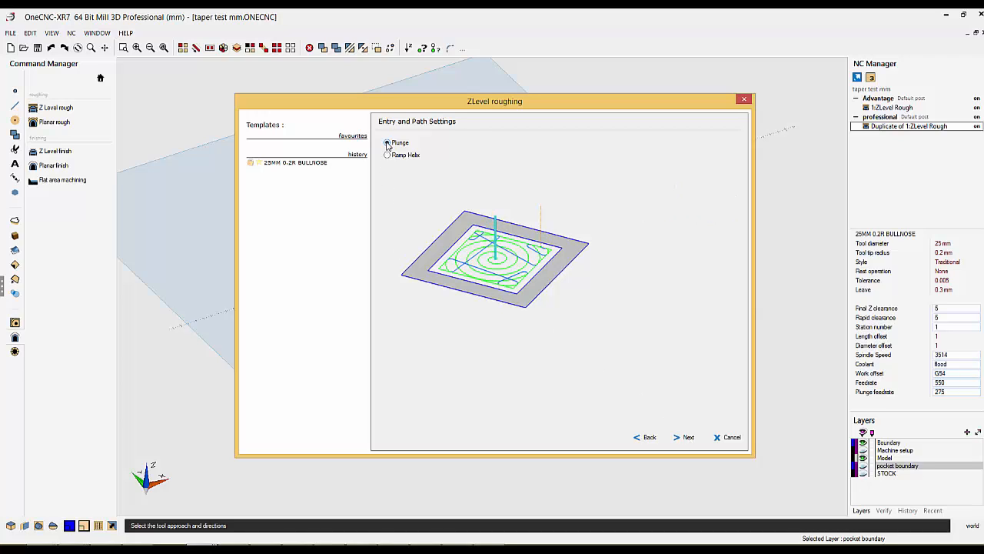
left_click(687, 438)
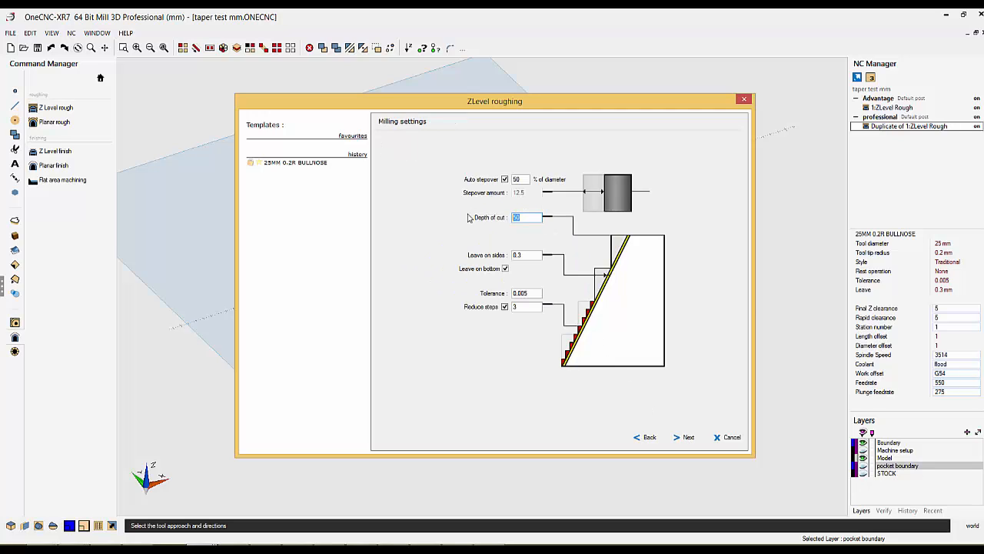
Set the depth of cut to 10, turn off Reduce steps, and regenerate the toolpath without repicking the machining boundary
type("10")
left_click(504, 307)
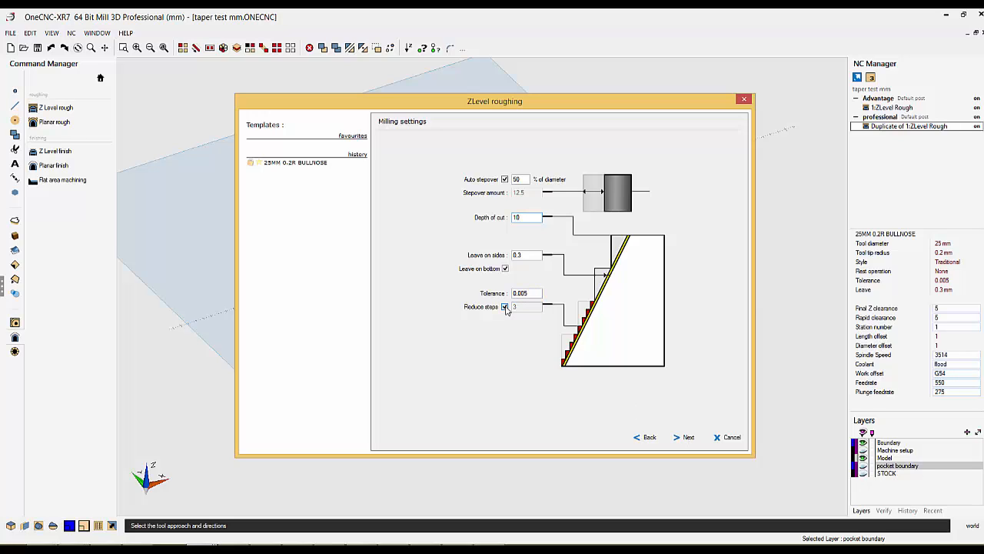
left_click(689, 438)
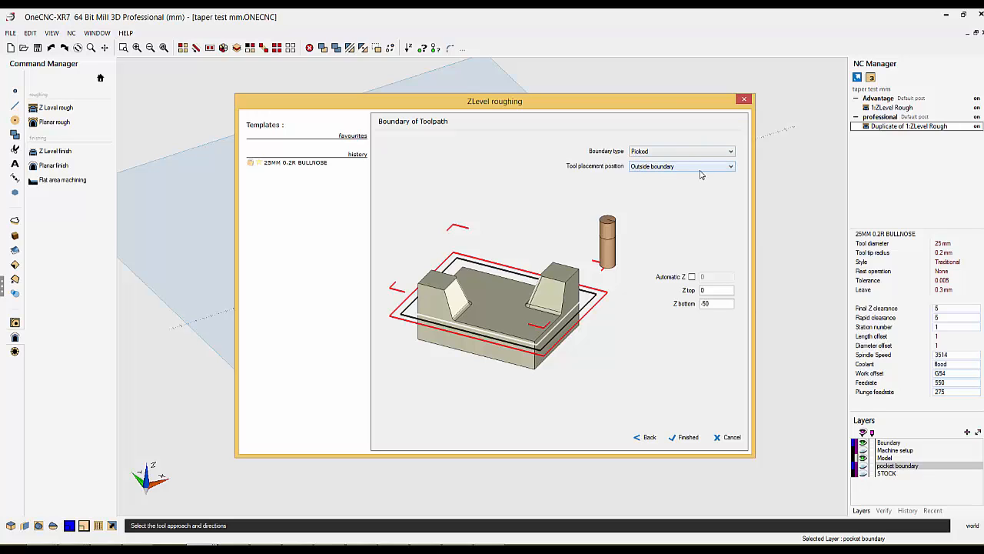
left_click(688, 437)
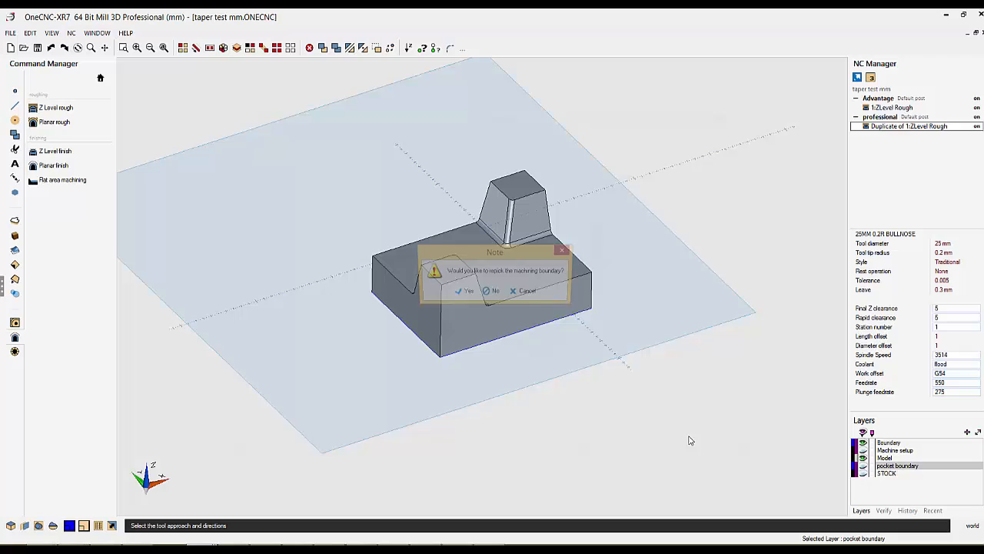
left_click(487, 293)
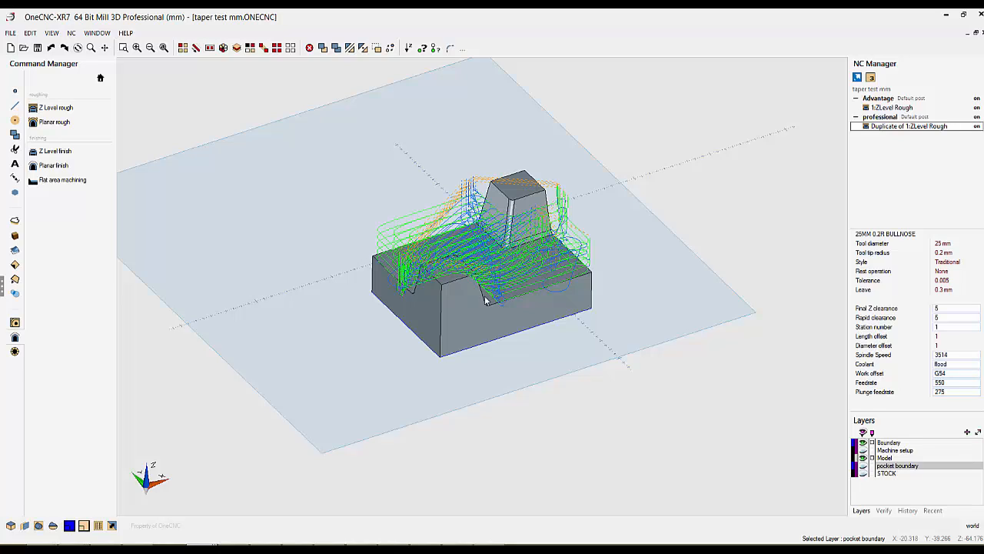
Briefly show the STOCK layer, and start simulating the professional group's roughing operation on the Stock Model
left_click(863, 473)
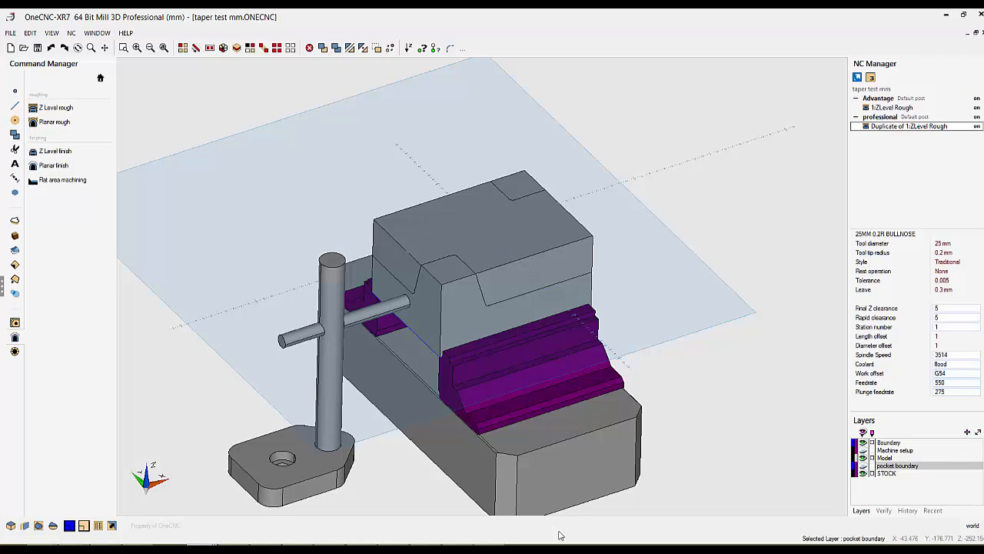
left_click(862, 473)
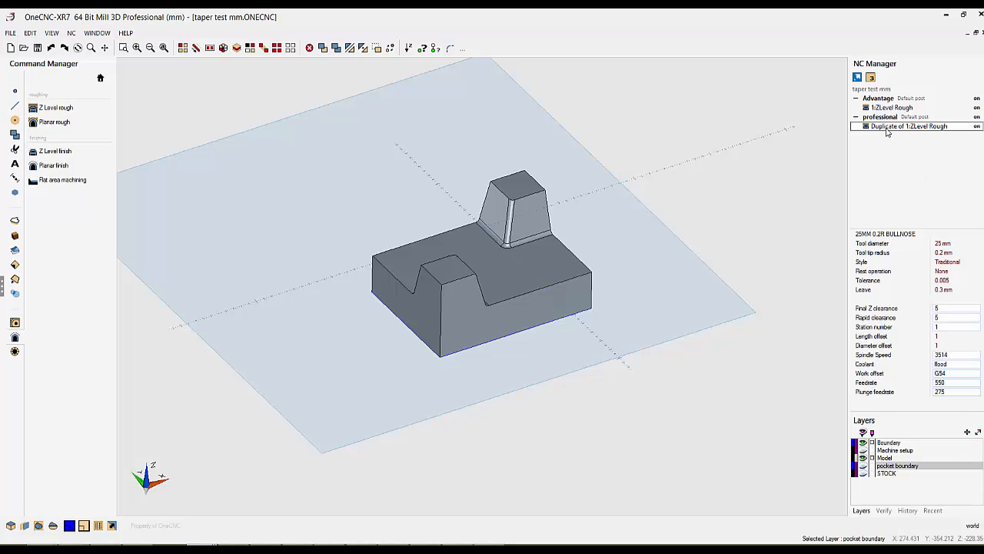
right_click(887, 132)
left_click(892, 161)
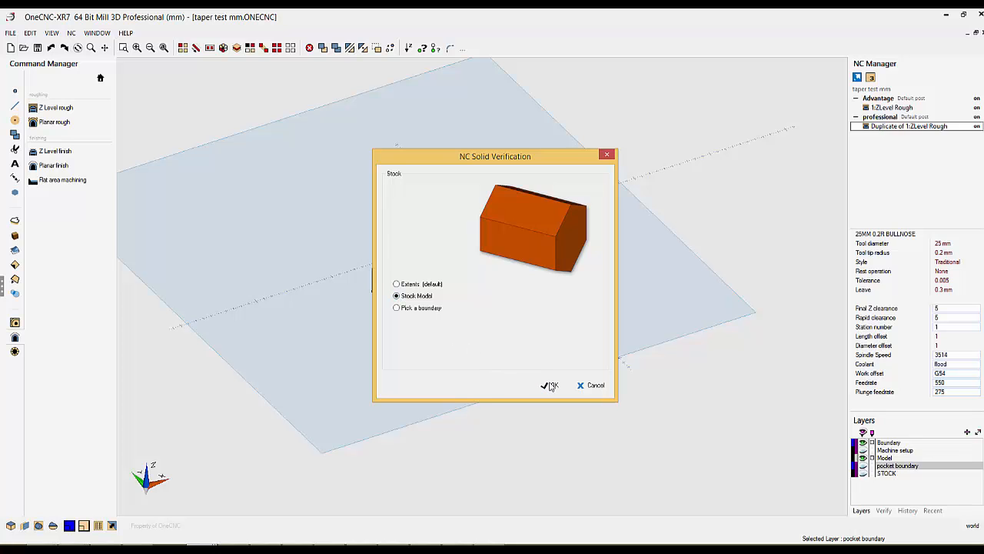
left_click(550, 386)
scroll(546, 296, "up", 3)
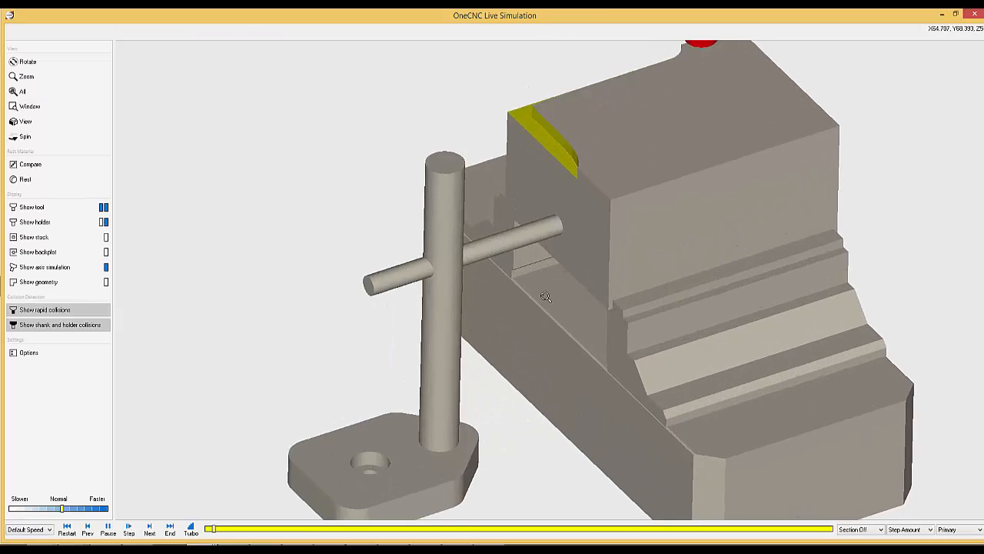
Slow the simulation to /5 speed and restart it to watch the first roughing cuts
middle_click_drag(545, 296, 460, 353)
left_click(45, 509)
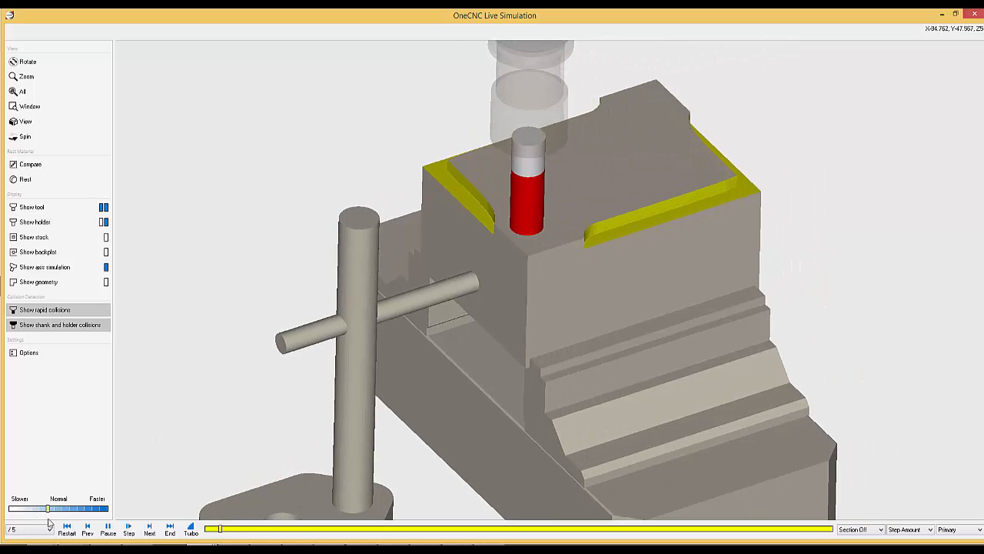
left_click(67, 528)
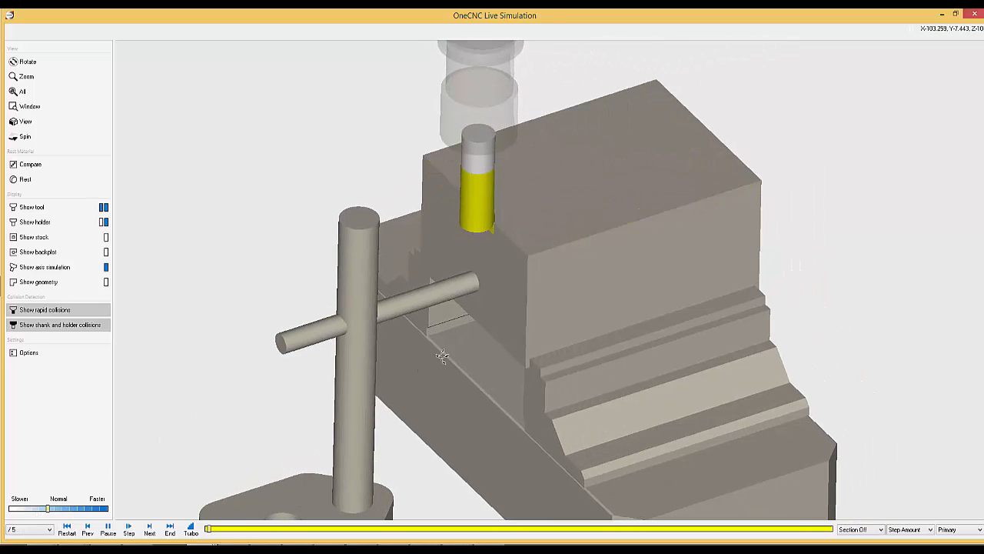
mouse_move(442, 356)
middle_mouse_down()
mouse_move(420, 352)
mouse_move(446, 337)
mouse_move(431, 363)
middle_mouse_up()
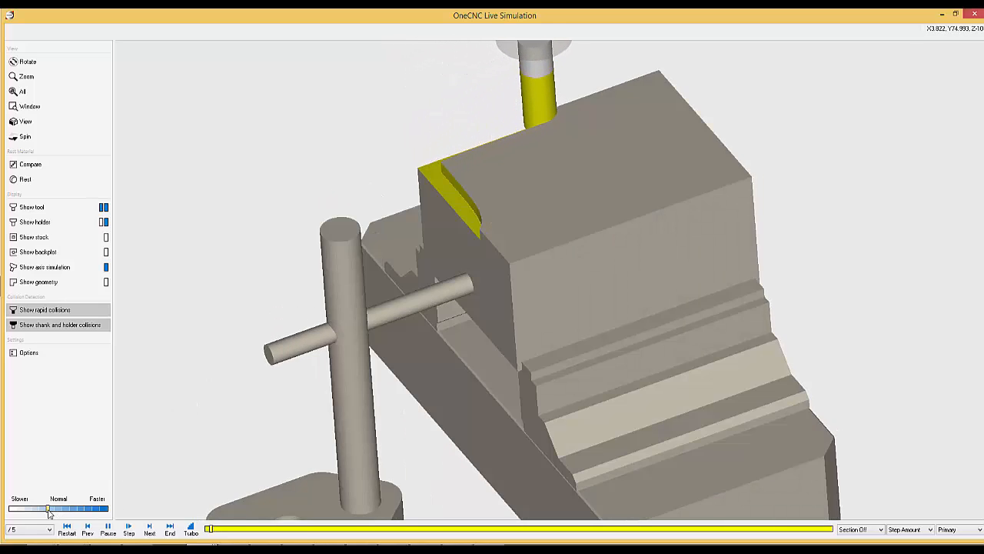
Speed the simulation up to default speed and on to x5 for the remaining cuts, and close it
left_click_drag(49, 513, 66, 512)
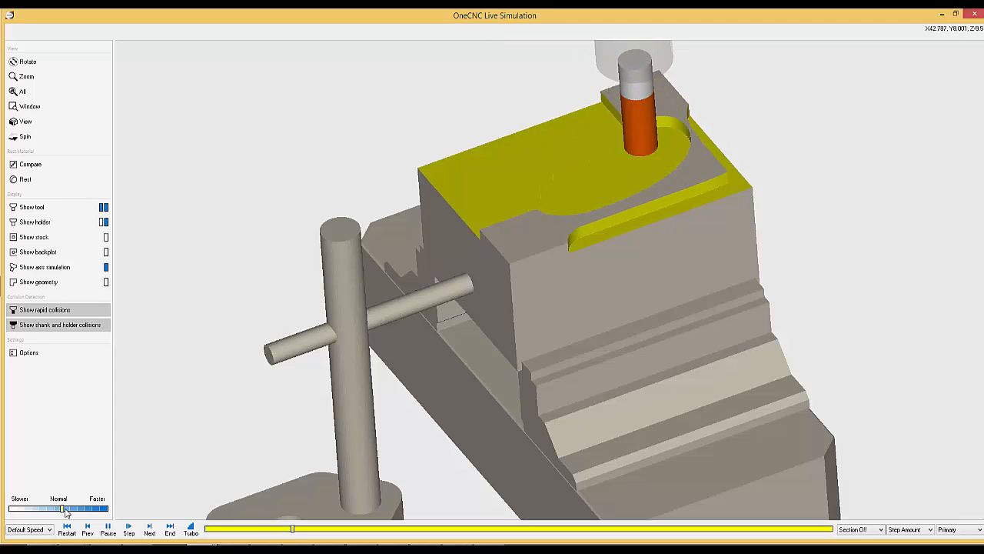
left_click_drag(65, 511, 79, 511)
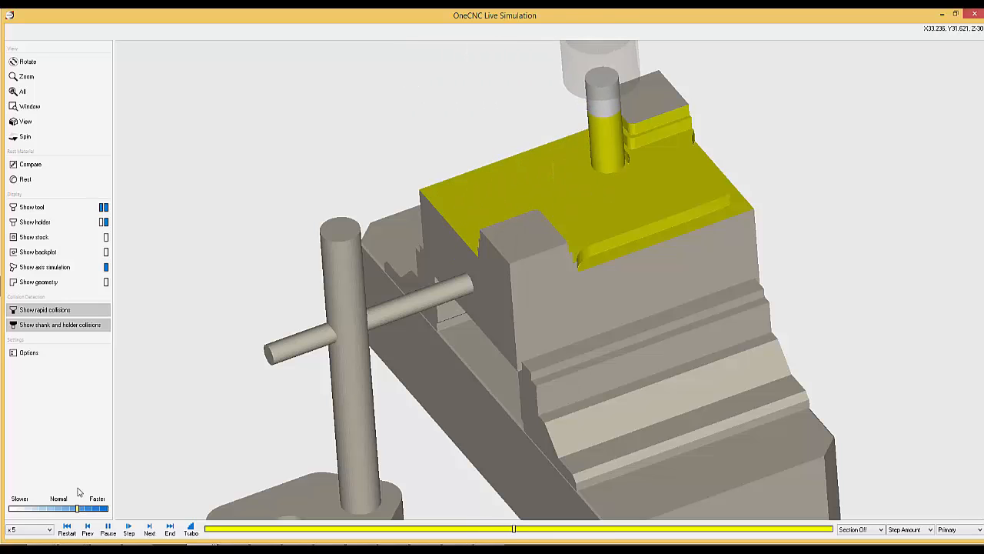
middle_click_drag(519, 335, 521, 314)
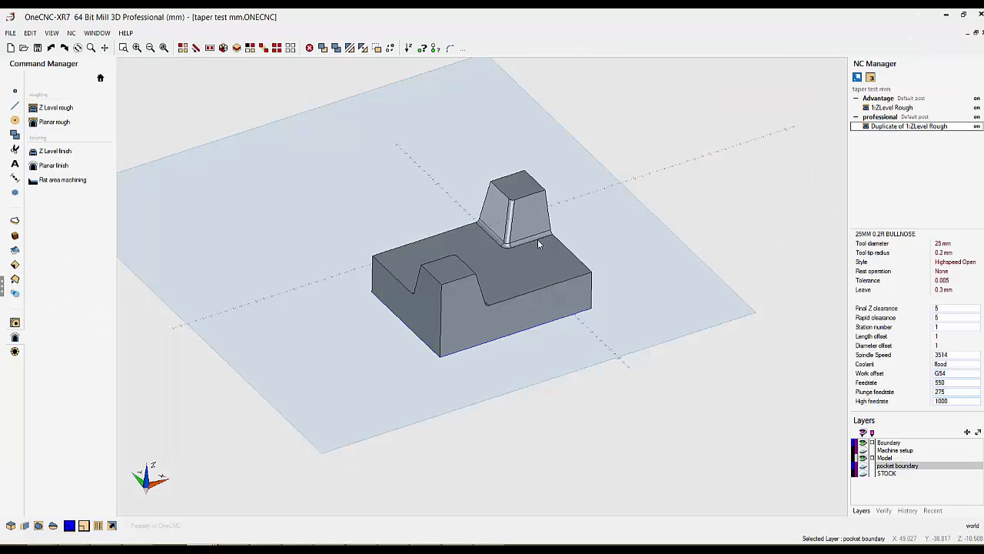
View the job sheet of the Advantage group's ZLevel Rough operation to check its machining time, and close it
left_click(890, 107)
right_click(890, 107)
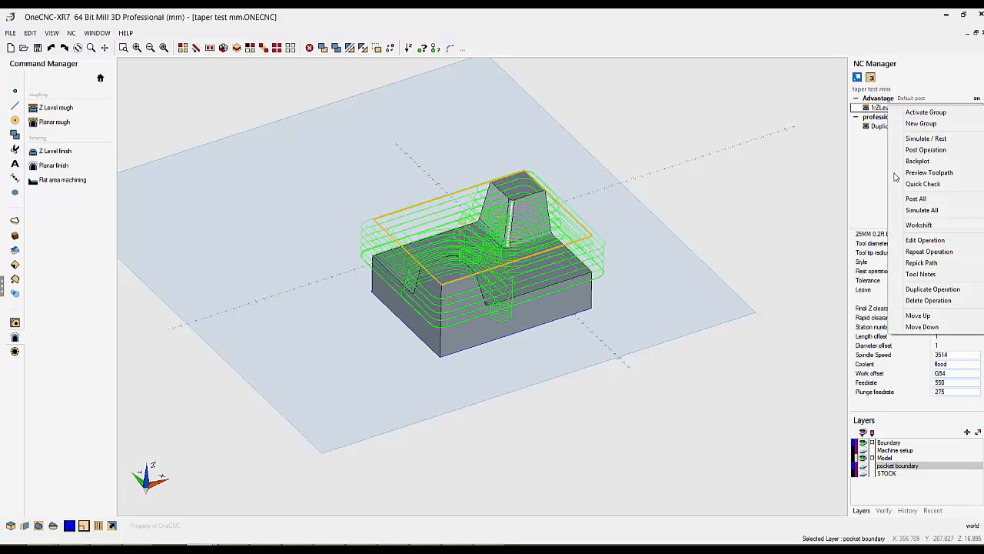
left_click(915, 149)
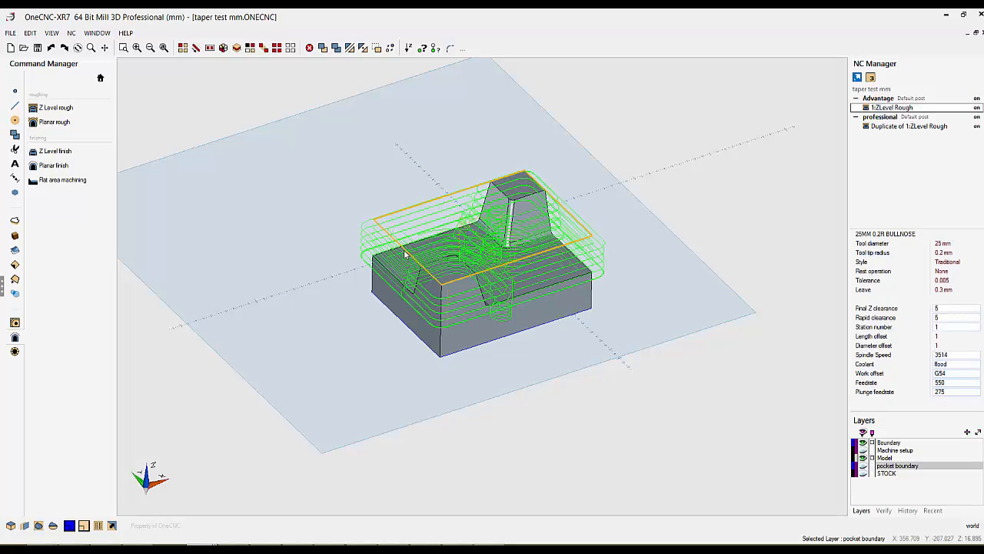
left_click(379, 219)
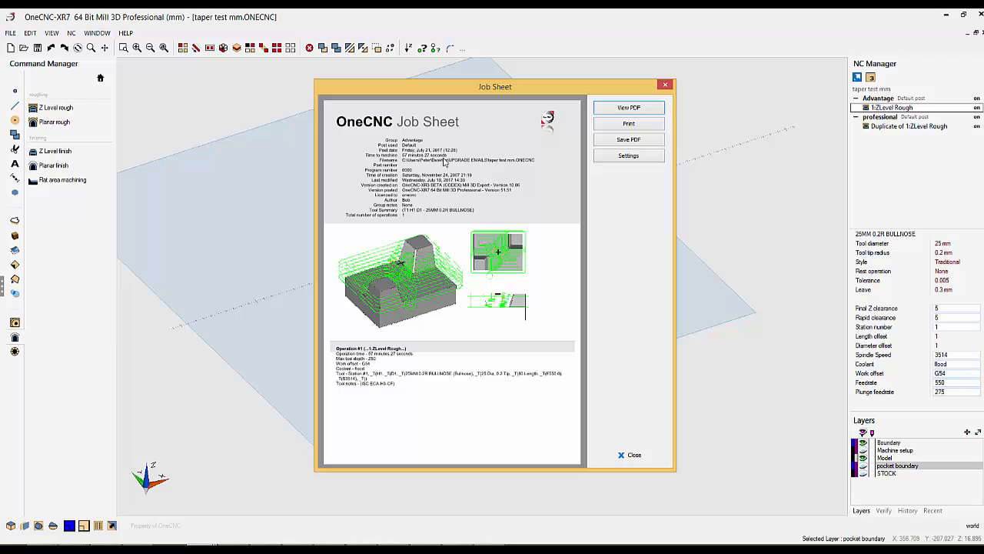
left_click(666, 87)
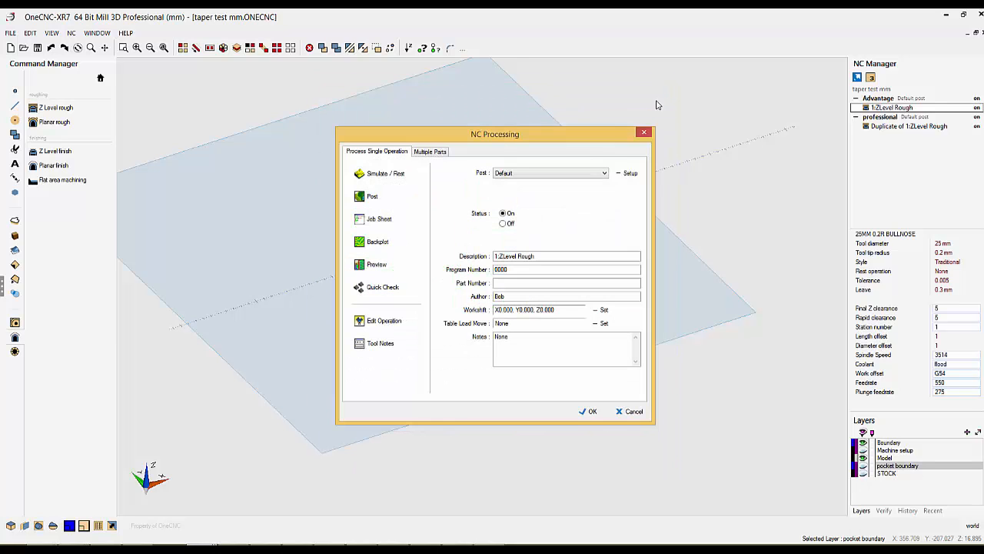
key("Escape")
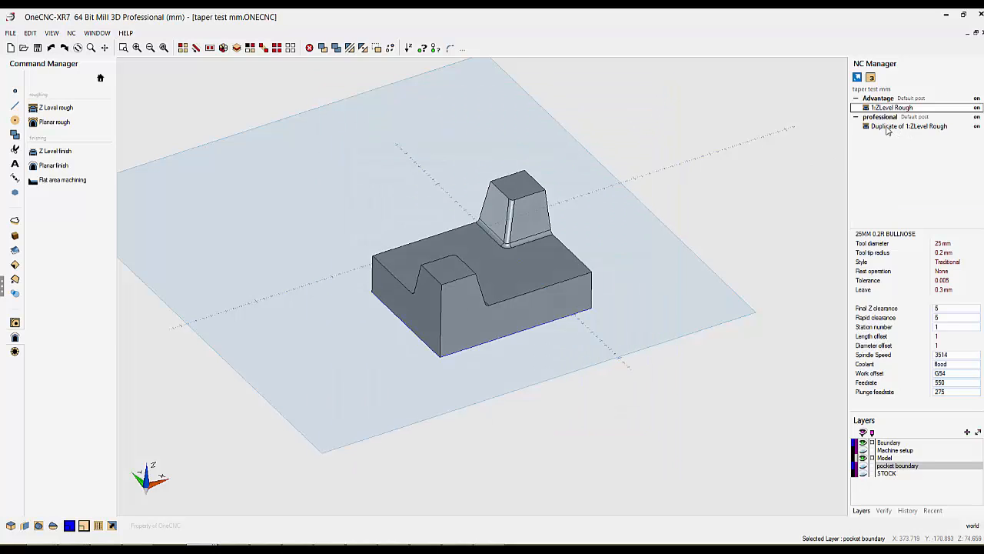
left_click(890, 129)
right_click(889, 131)
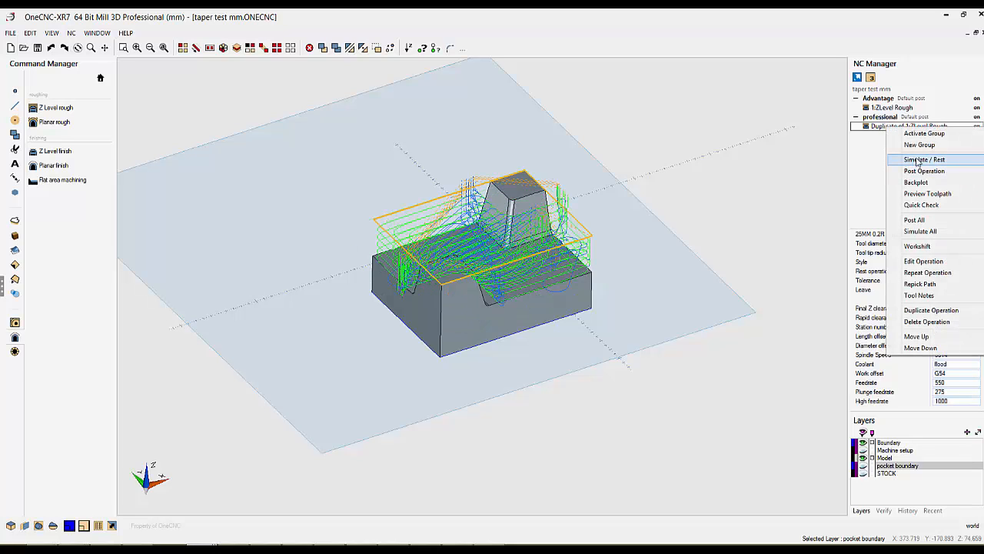
left_click(920, 161)
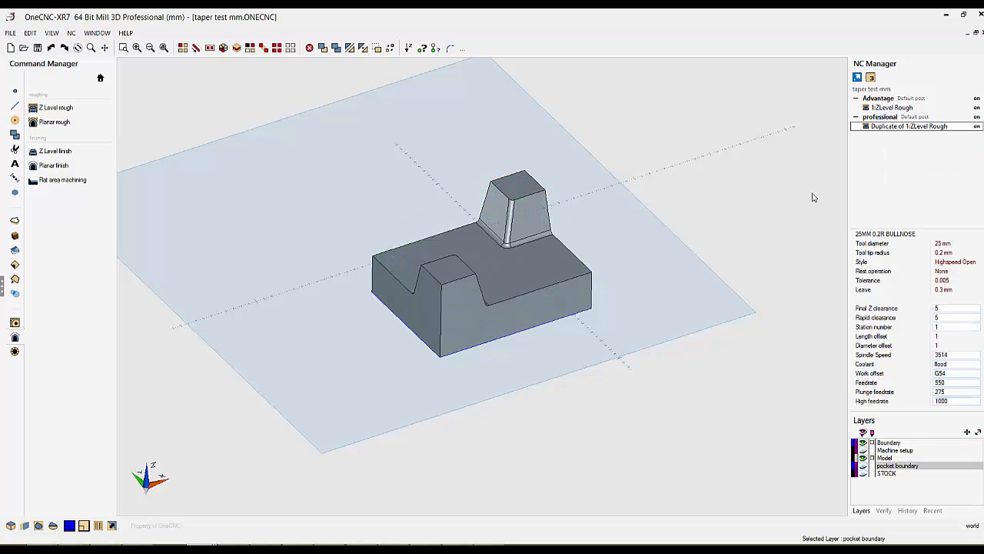
left_click(610, 154)
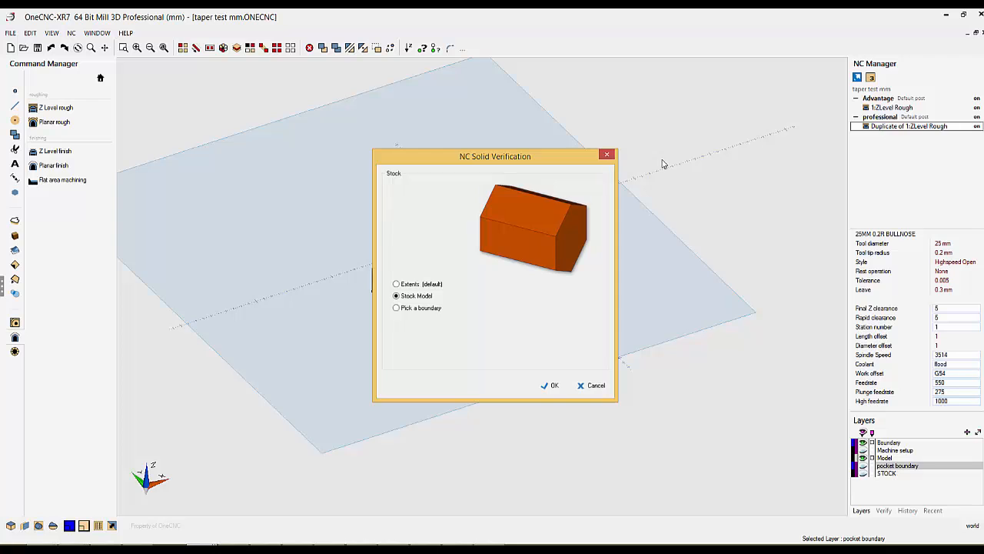
View the job sheet of the professional group's duplicated ZLevel Rough operation to check its machining time, and close it
right_click(877, 127)
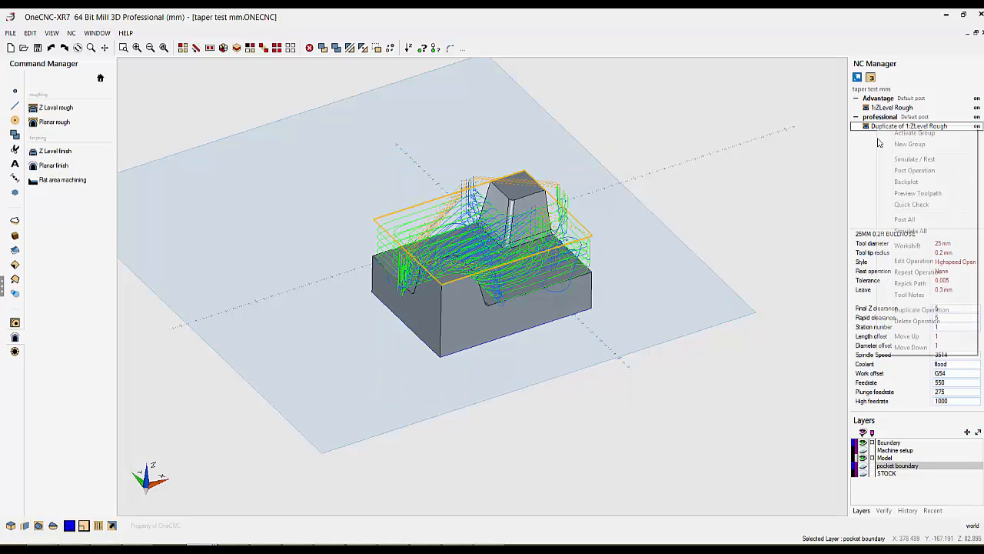
left_click(908, 172)
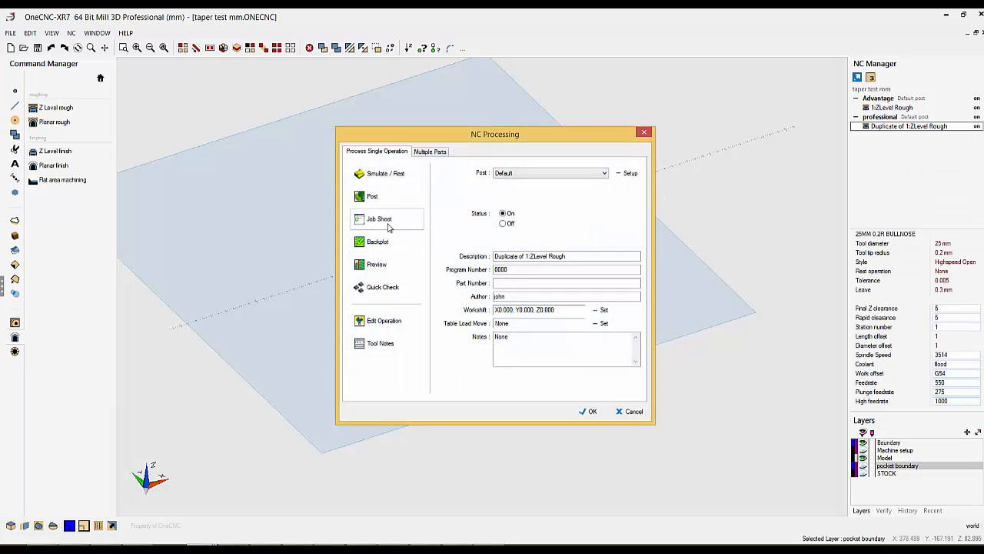
left_click(387, 223)
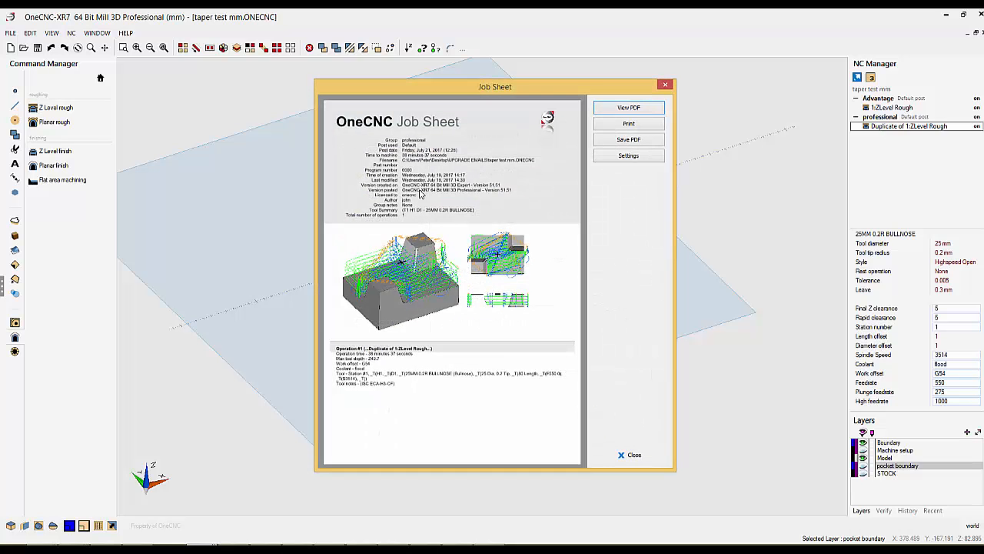
left_click(666, 86)
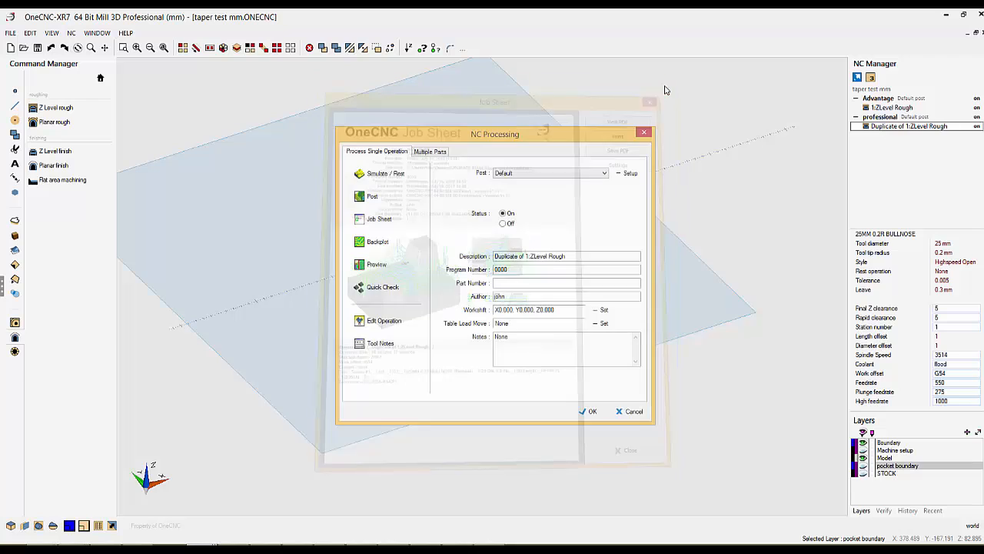
Show the pocket boundary layer and start an HS Pocketing operation on the closed boundary around the part's floor
left_click(644, 135)
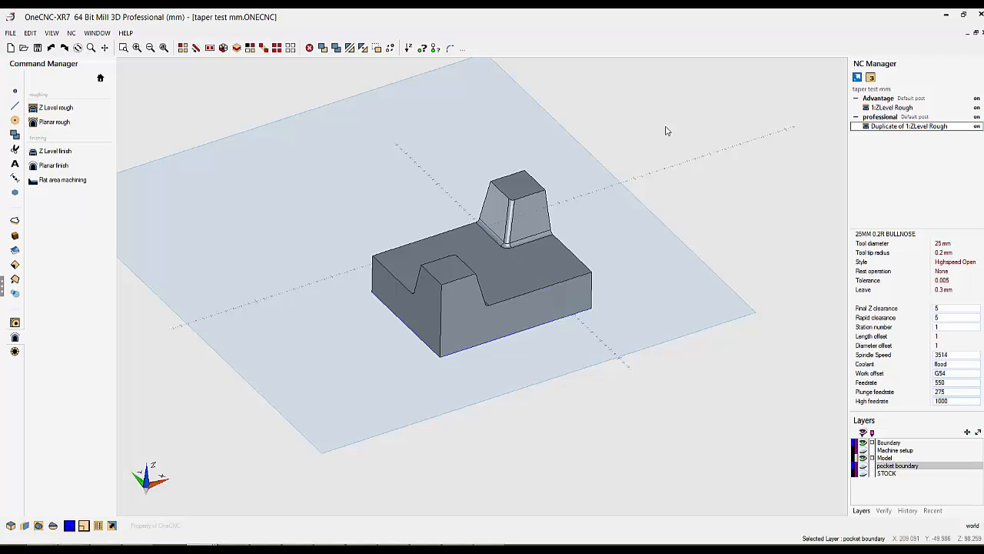
middle_click_drag(666, 131, 613, 256)
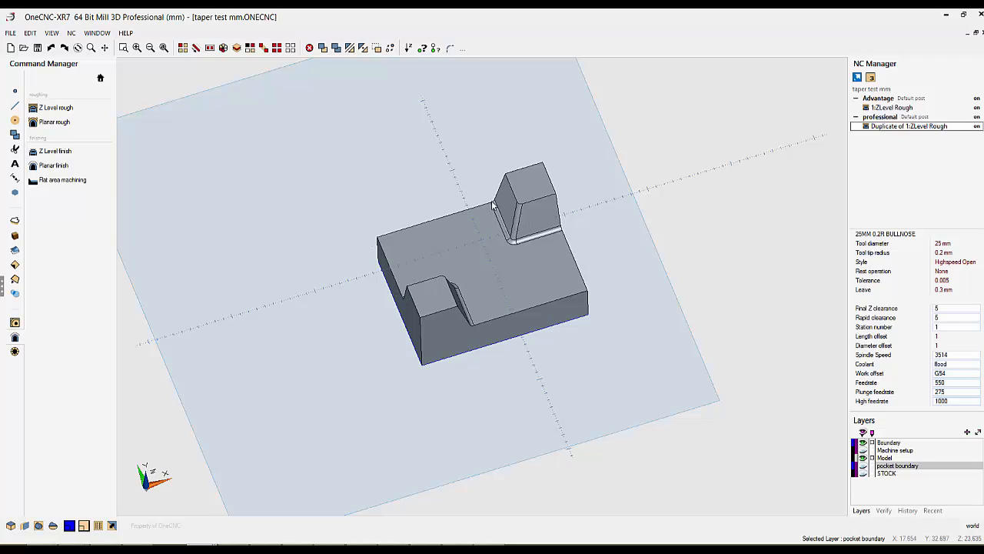
left_click(862, 465)
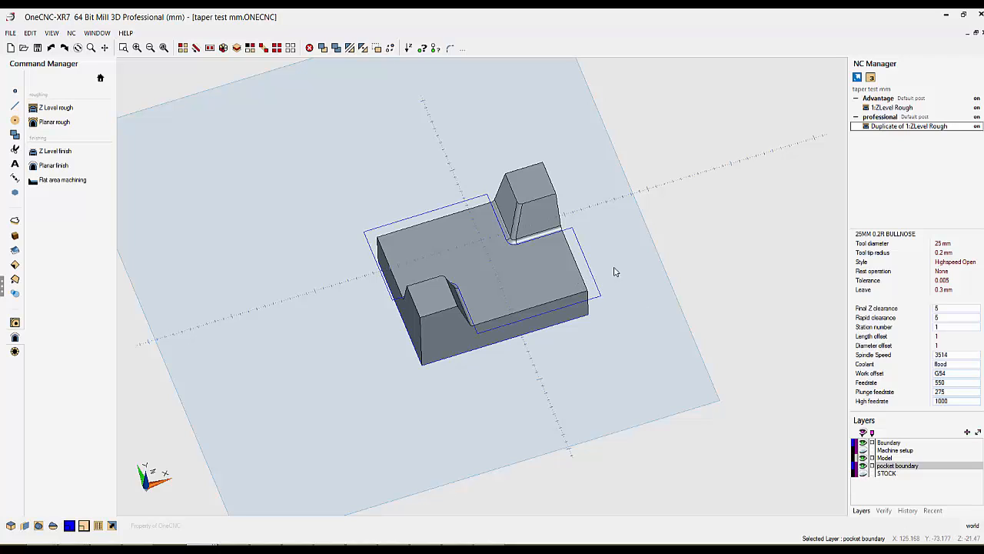
left_click(15, 323)
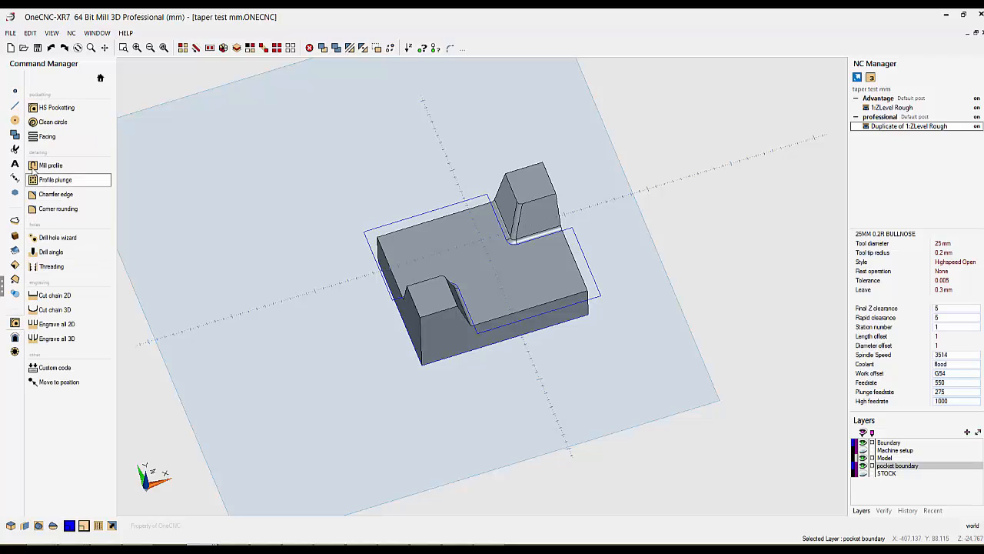
left_click(45, 110)
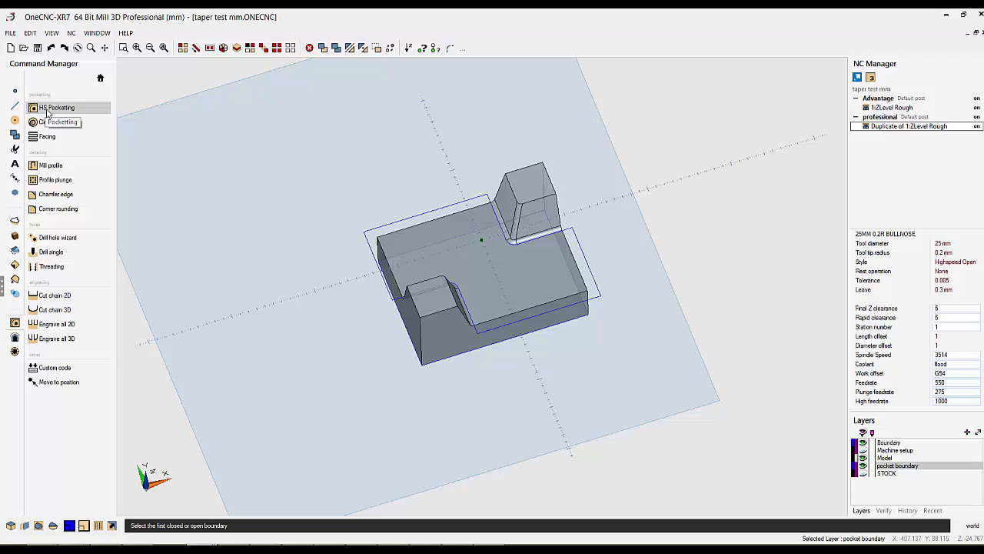
left_click(412, 216)
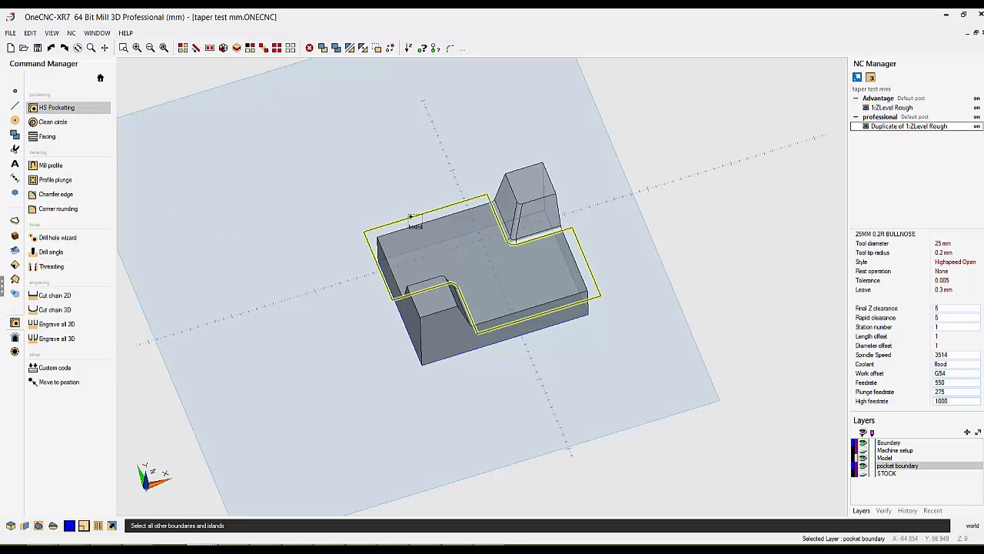
right_click(413, 219)
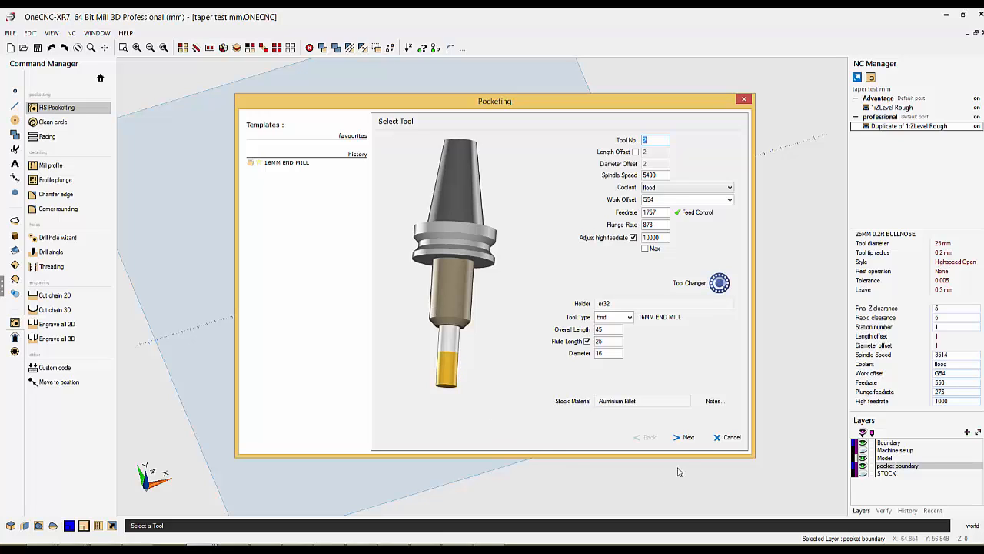
Create the pocketing toolpath with the 16 mm end mill, final Z -50, Traditional style, plunge entry, 60% stepover and no finishing
left_click(686, 437)
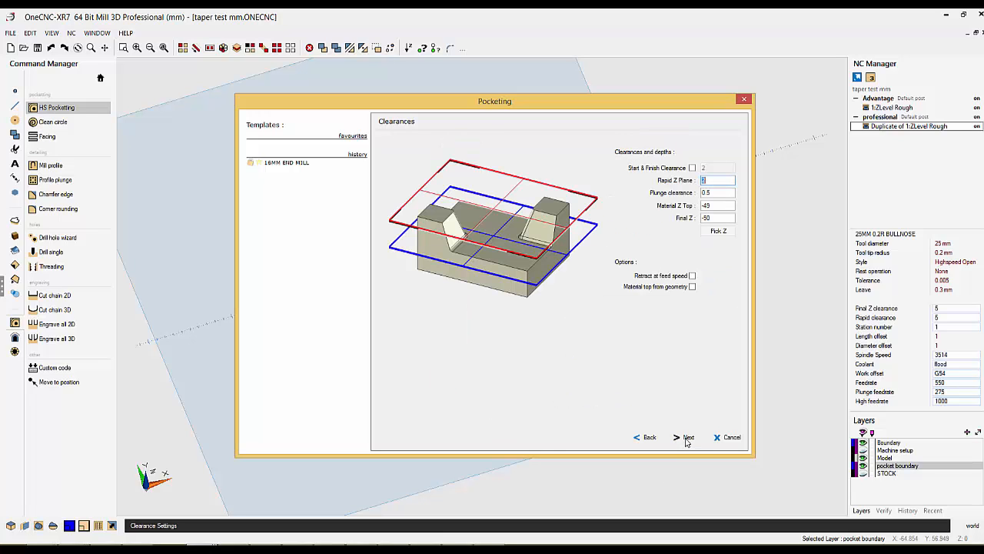
left_click(687, 438)
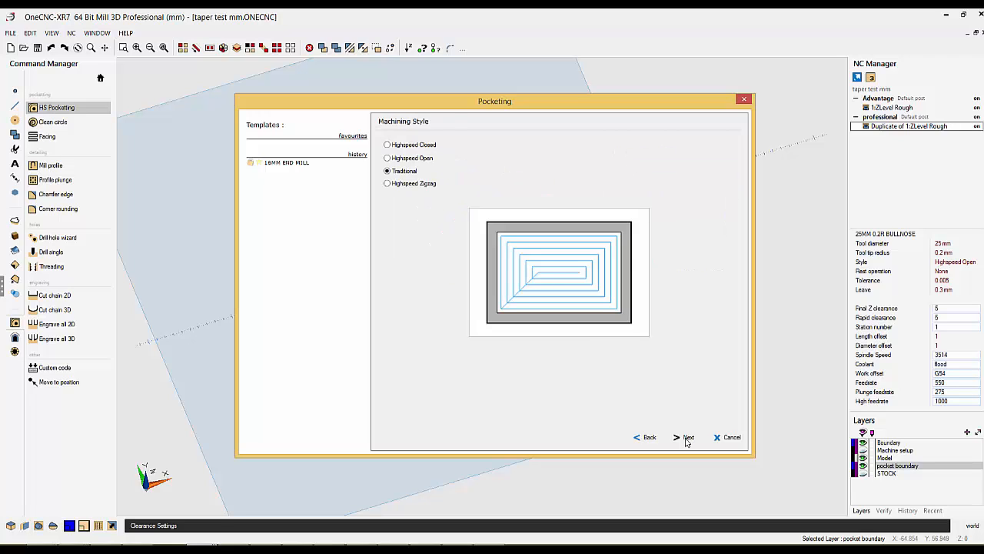
left_click(687, 437)
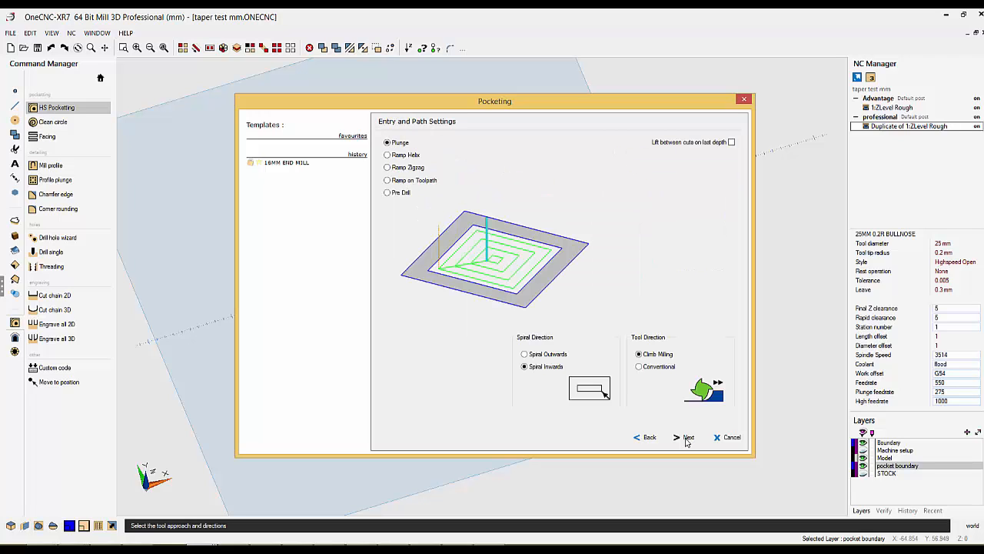
left_click(687, 437)
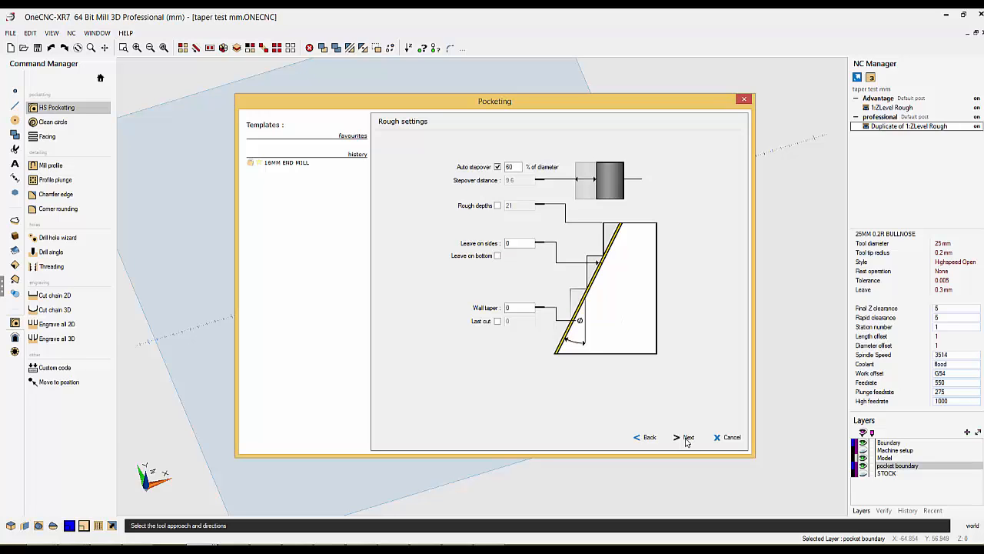
left_click(686, 437)
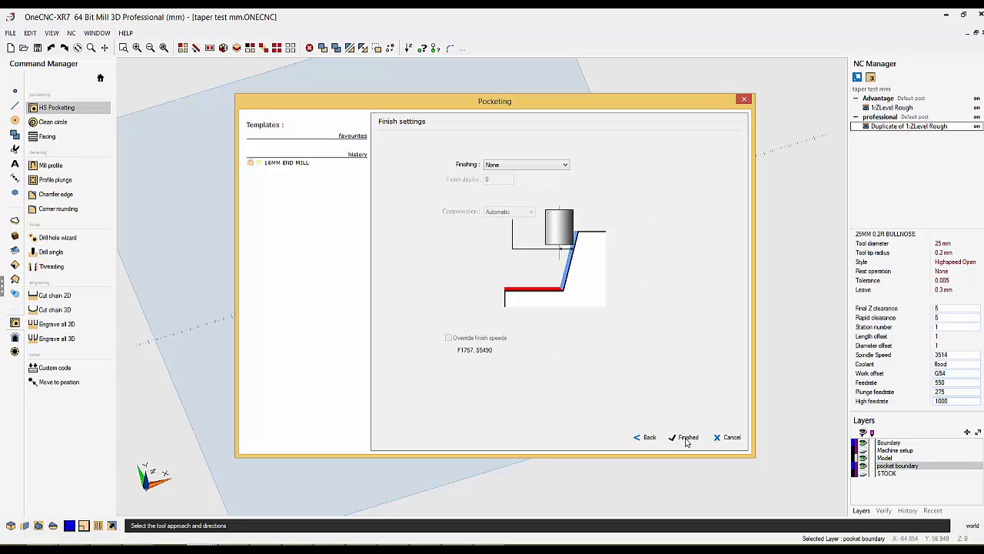
left_click(686, 437)
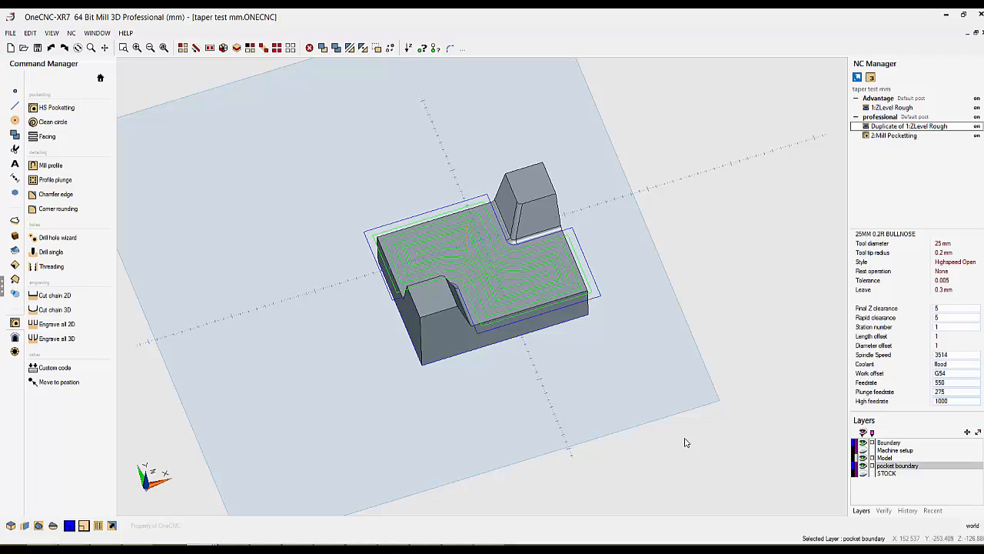
Bring up the model toolpath commands and hide the pocket boundary layer
left_click(98, 79)
left_click(40, 339)
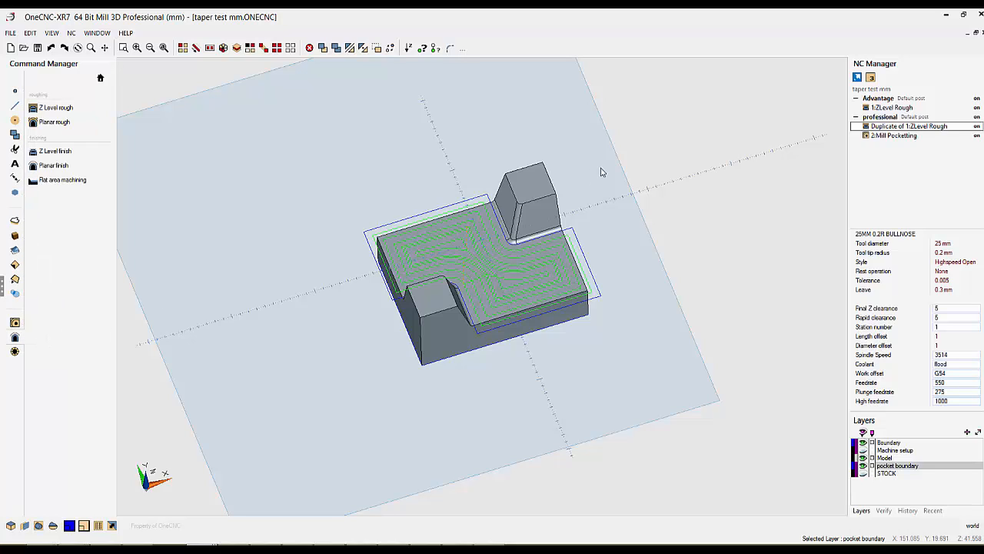
left_click(863, 467)
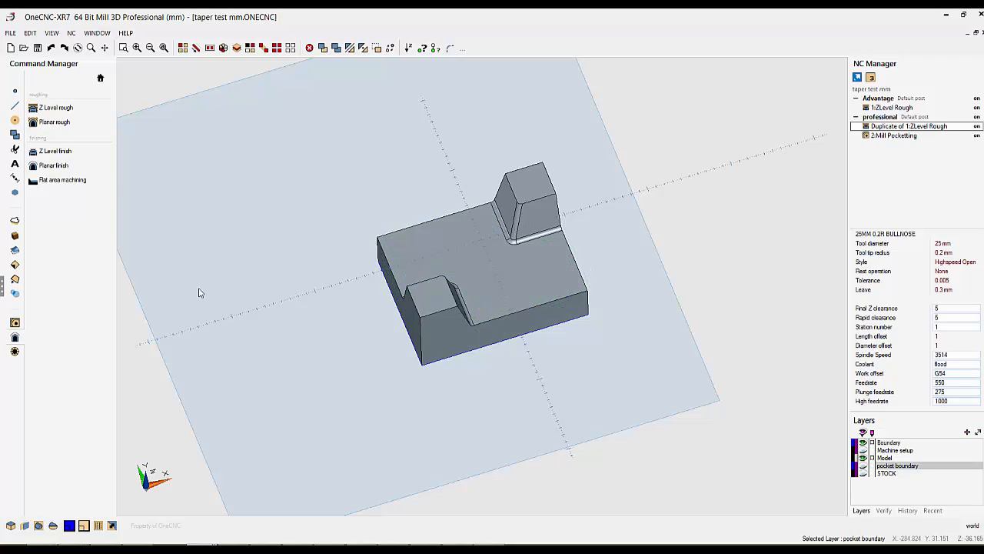
Set up flat area machining with the 16 mm end mill, Highspeed Open style, plunge entry, 60% stepover and 0.005 tolerance
left_click(48, 188)
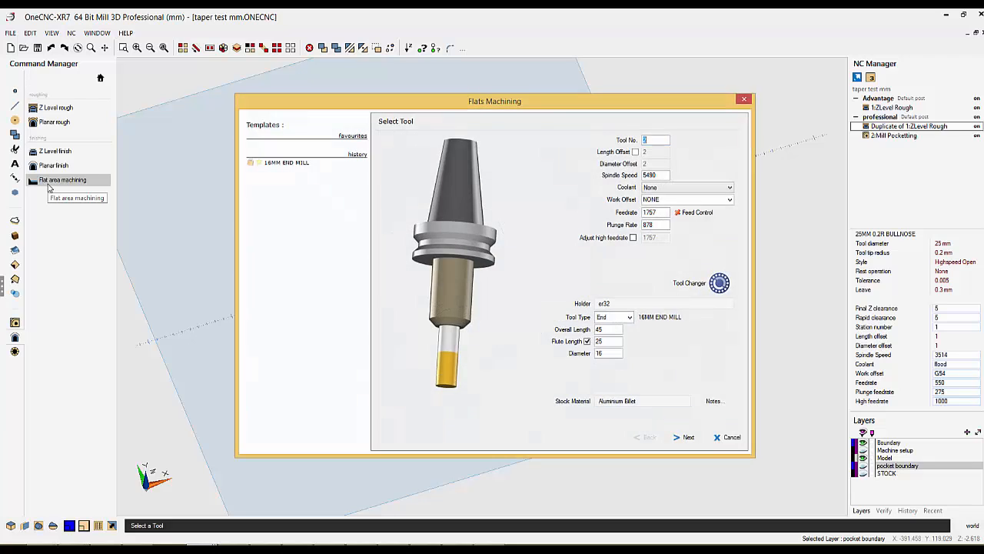
left_click(679, 437)
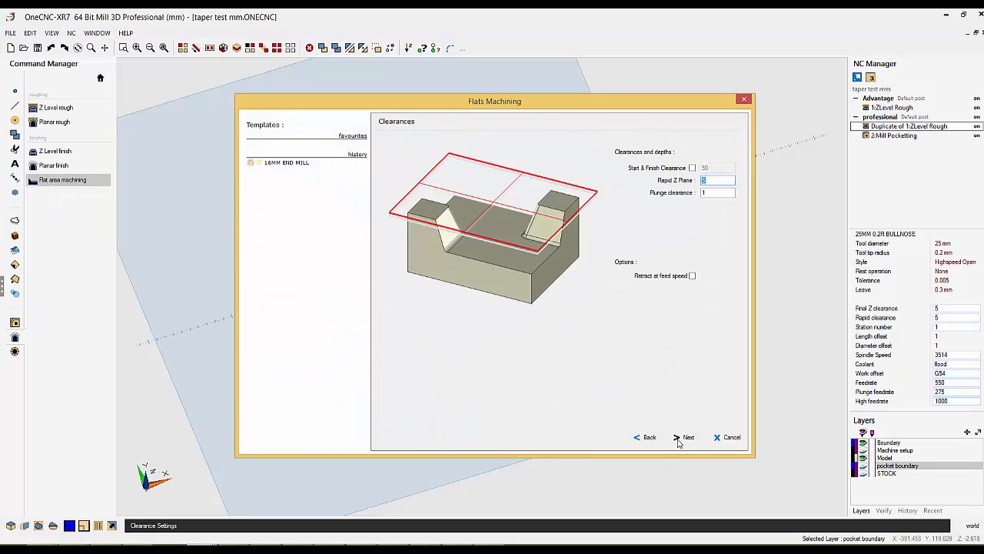
left_click(679, 437)
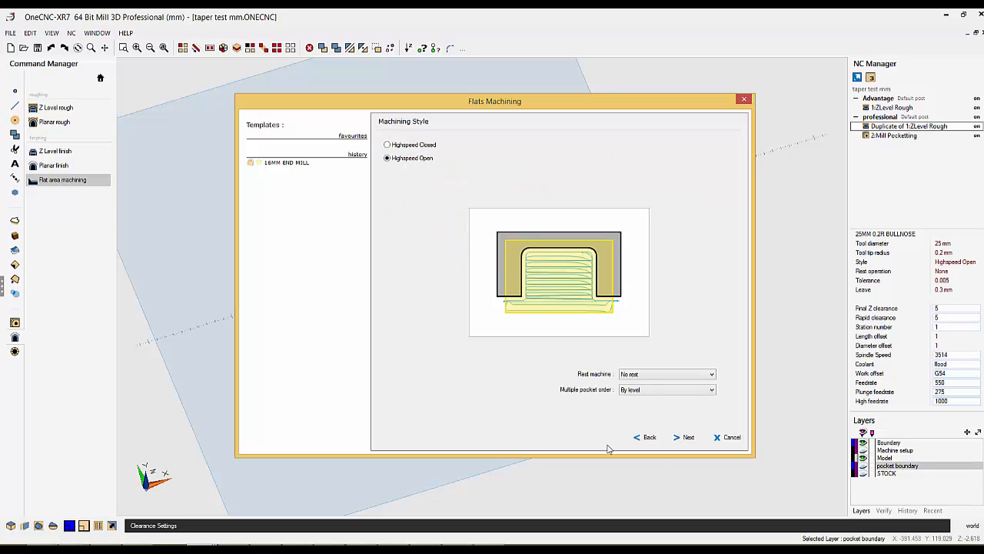
left_click(680, 438)
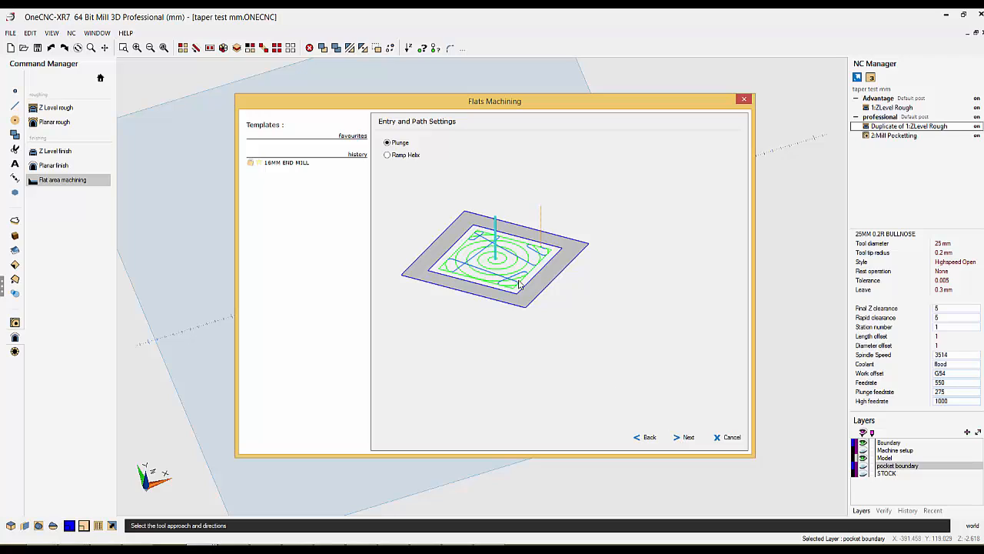
left_click(687, 438)
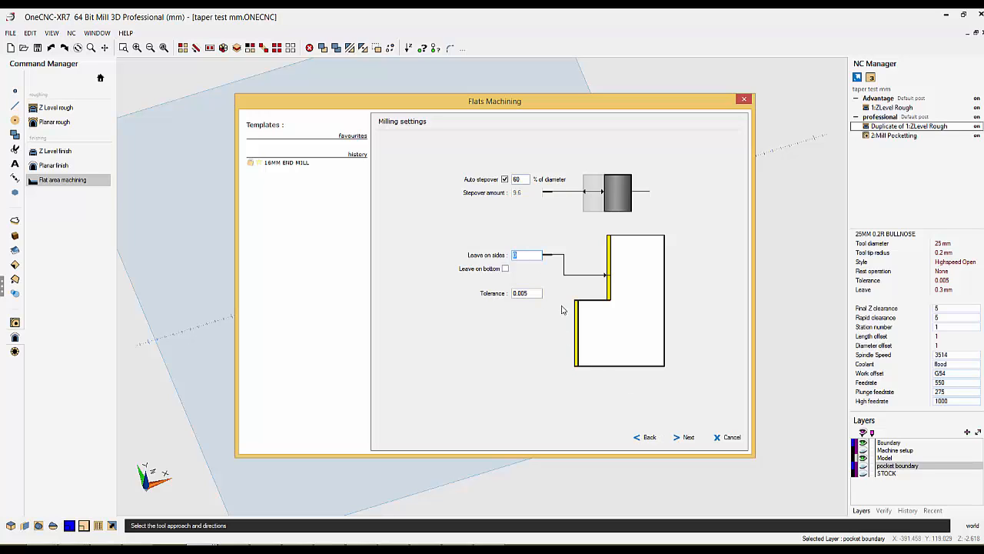
left_click(686, 438)
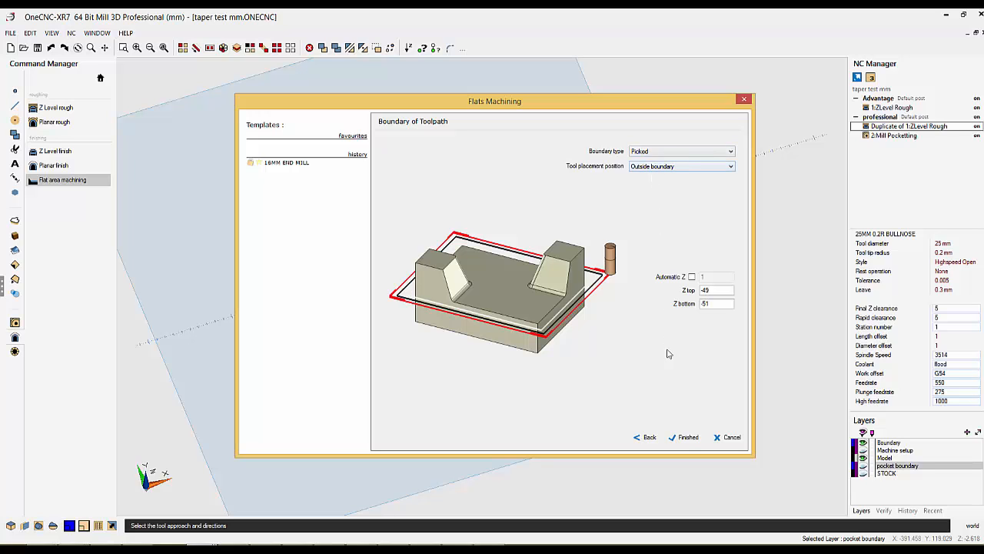
Limit the flats toolpath to Z -49 to -51, outside the picked boundary around the model's base, and generate it
left_click(684, 437)
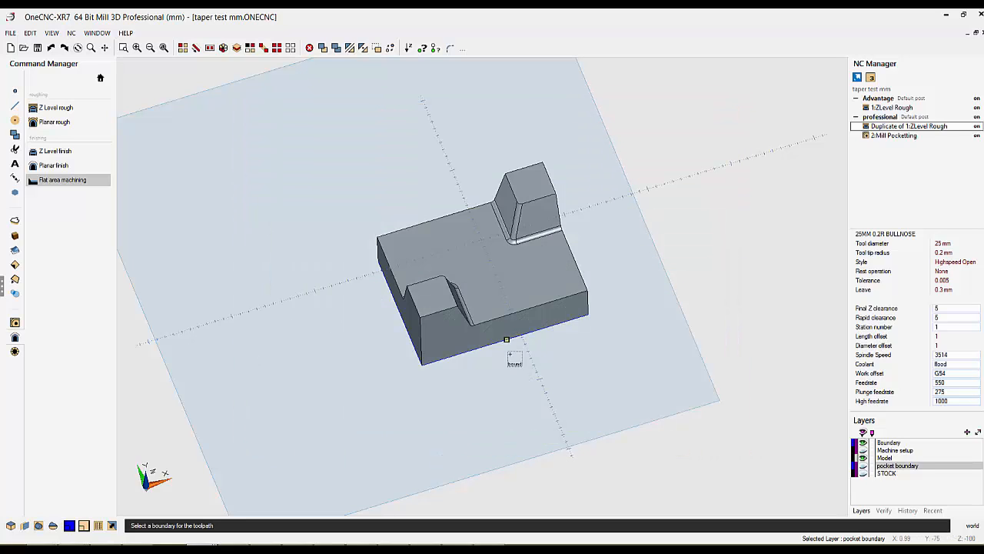
left_click(509, 354)
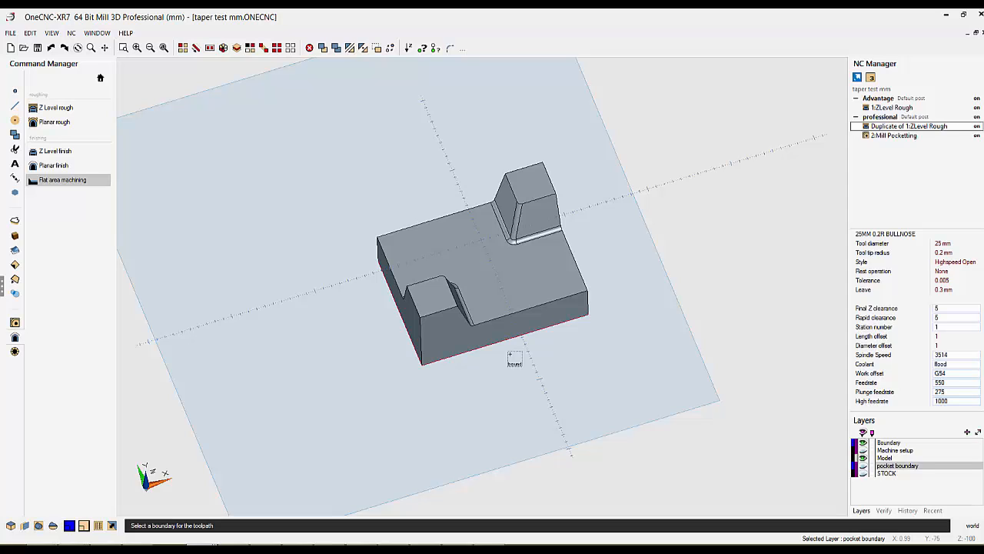
right_click(511, 356)
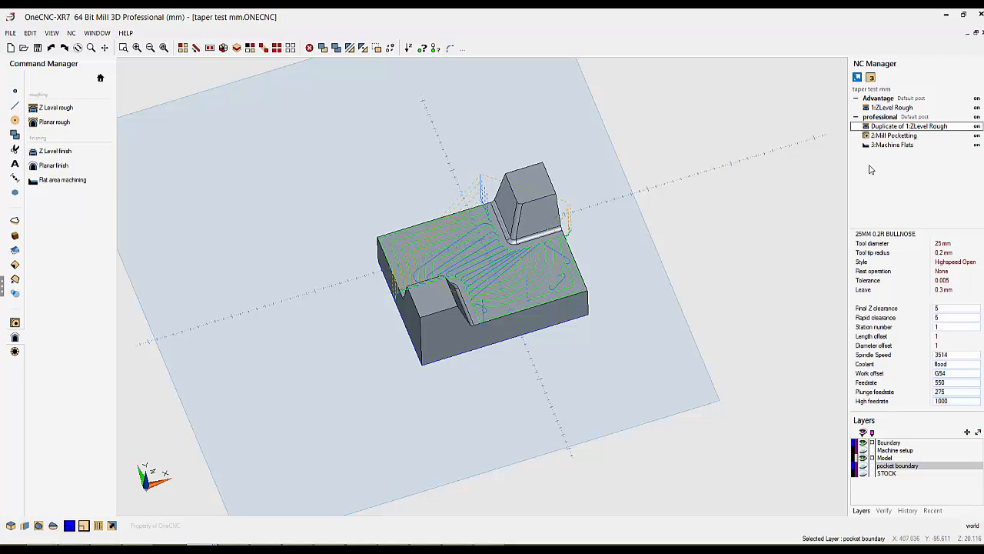
Edit the Machine Flats operation to set its Z top to .5, and regenerate it without repicking the machining boundary
right_click(885, 146)
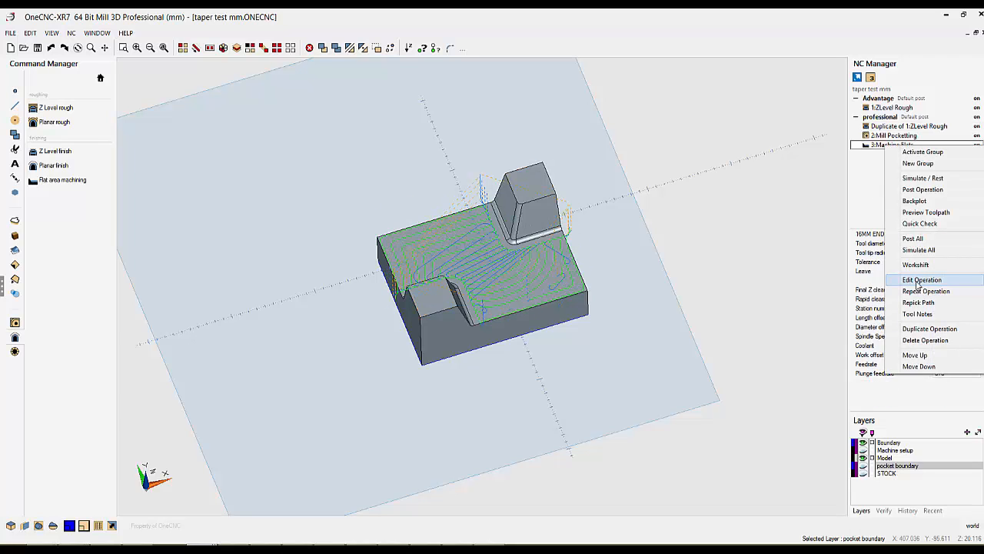
left_click(844, 280)
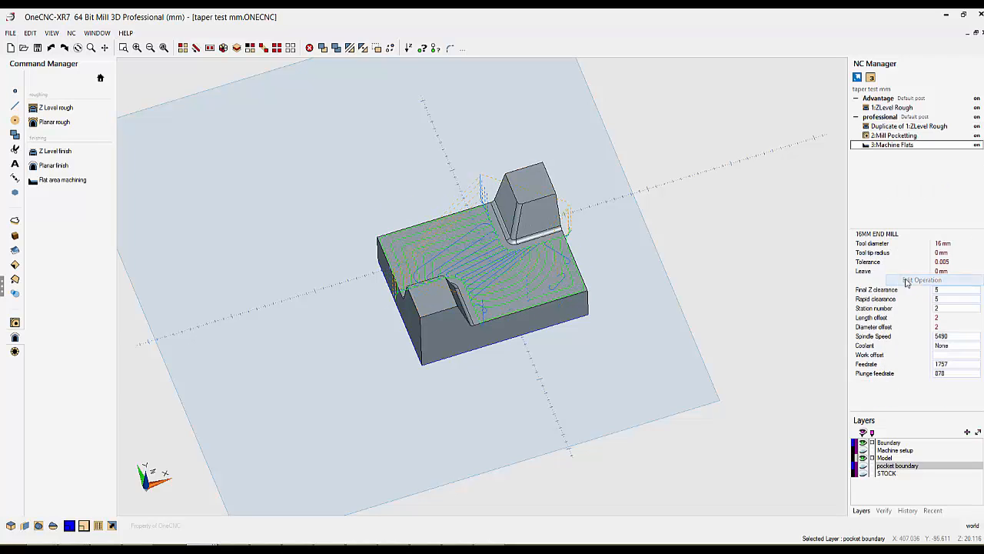
left_click(685, 438)
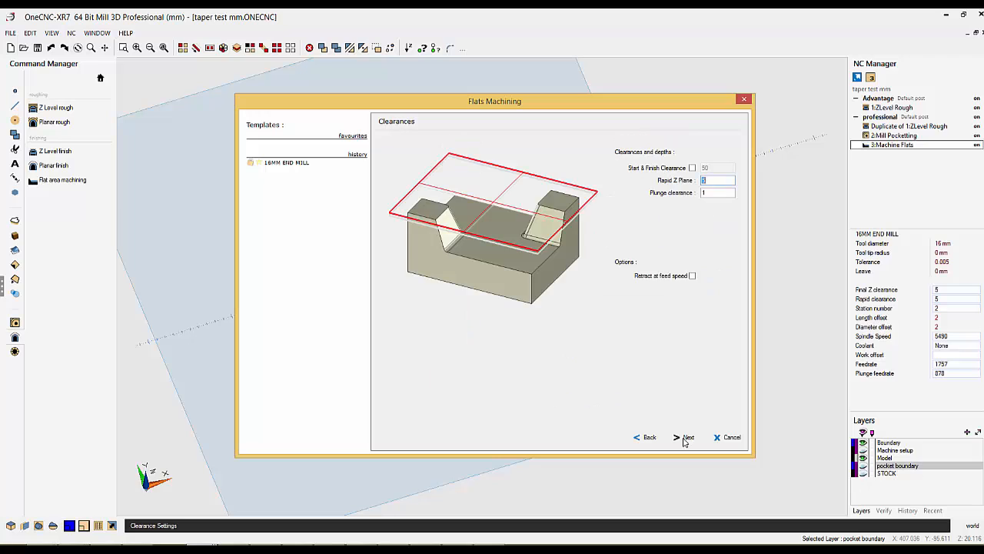
left_click(685, 438)
left_click(686, 438)
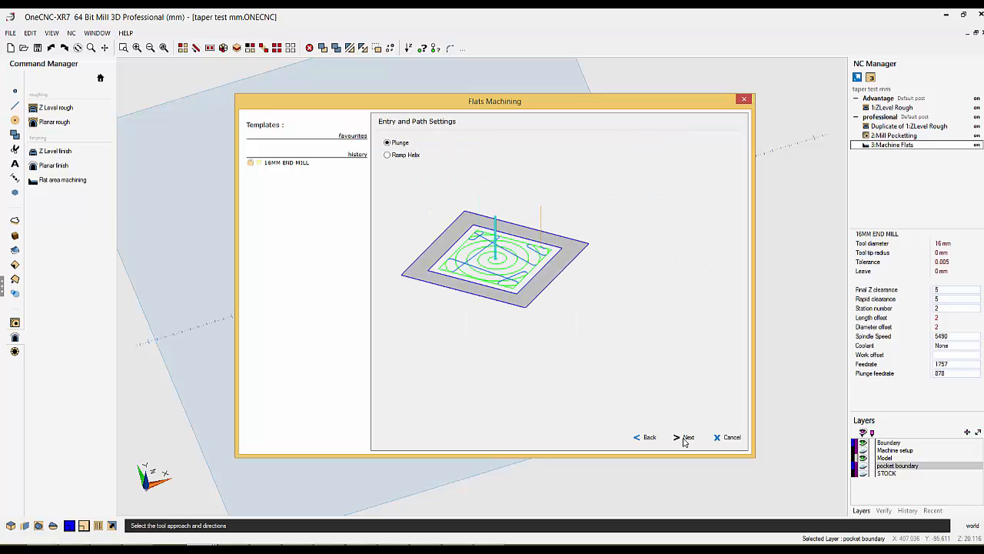
left_click(685, 438)
left_click(685, 438)
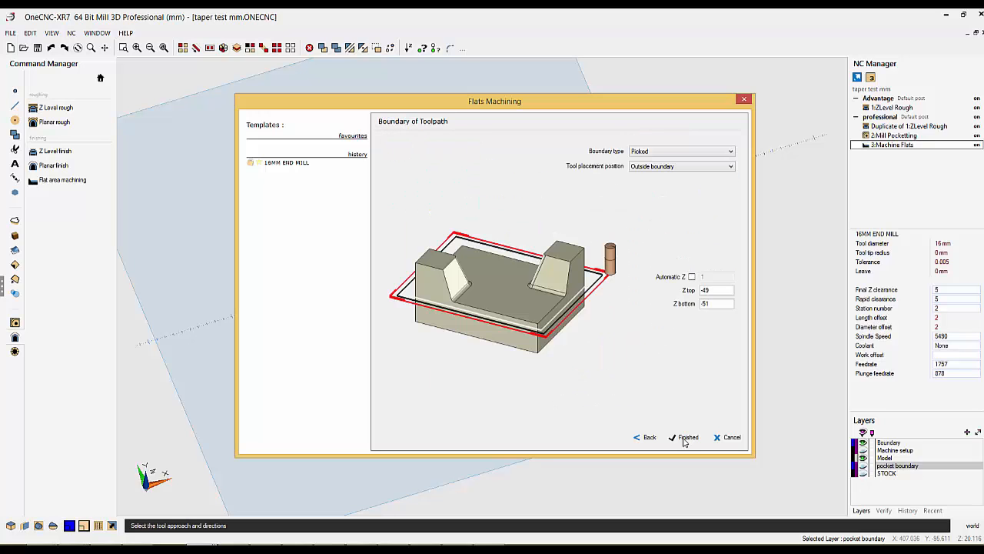
double_click(718, 290)
type("-5")
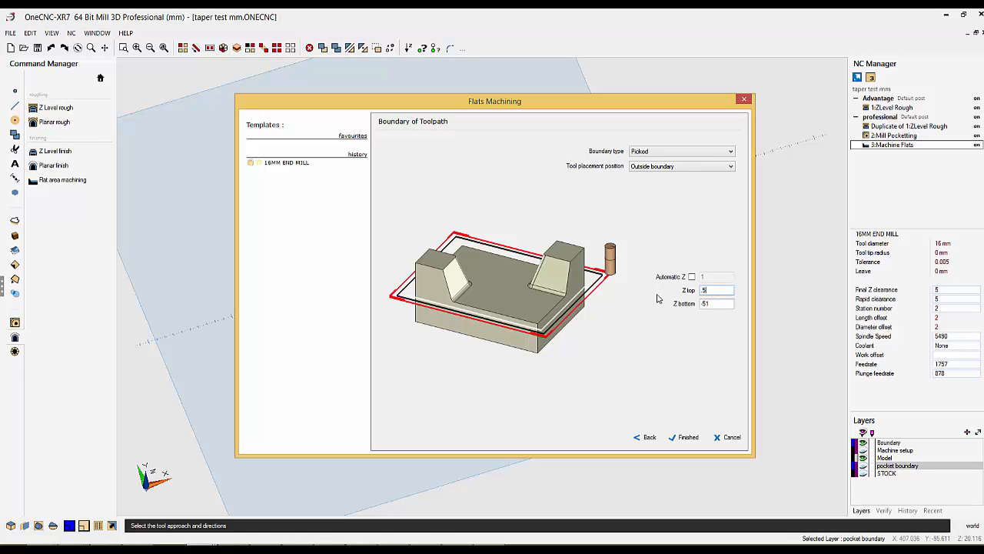
left_click(685, 438)
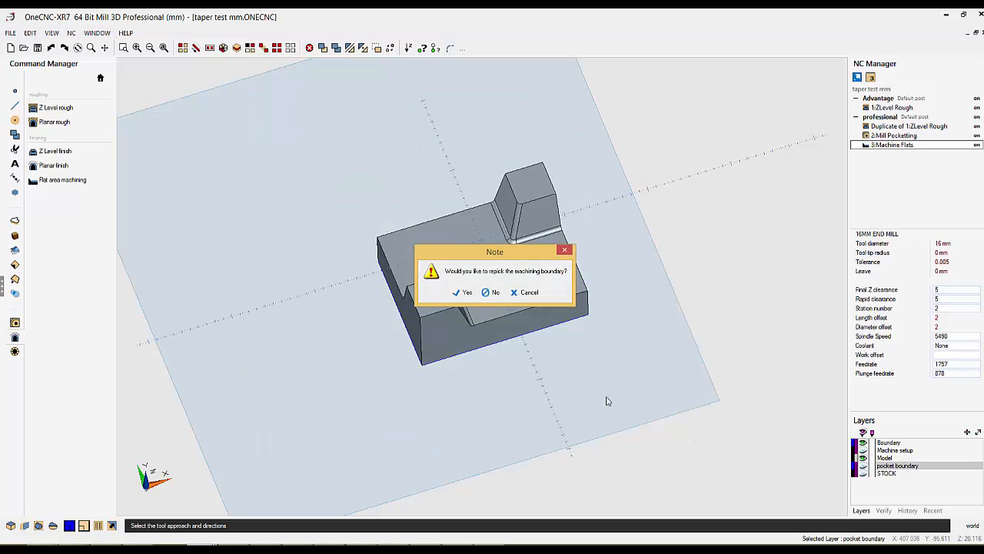
left_click(491, 293)
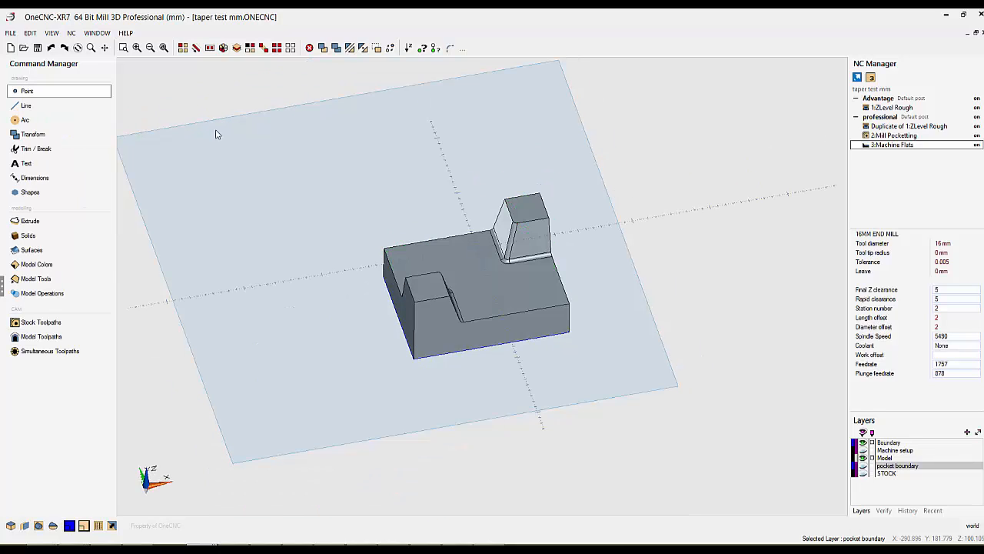
Switch to the open link project.ONECNC file and hide all its layers
left_click(97, 33)
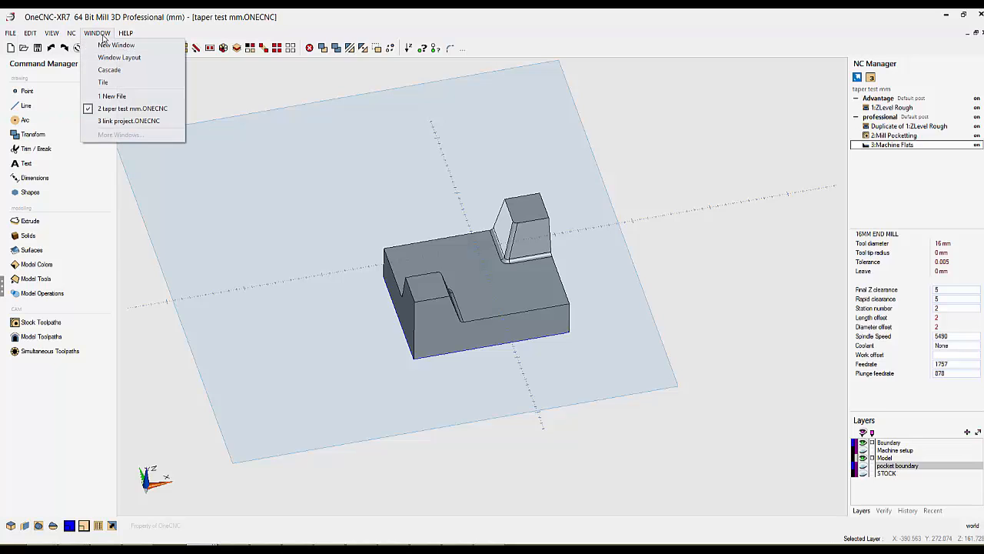
left_click(119, 122)
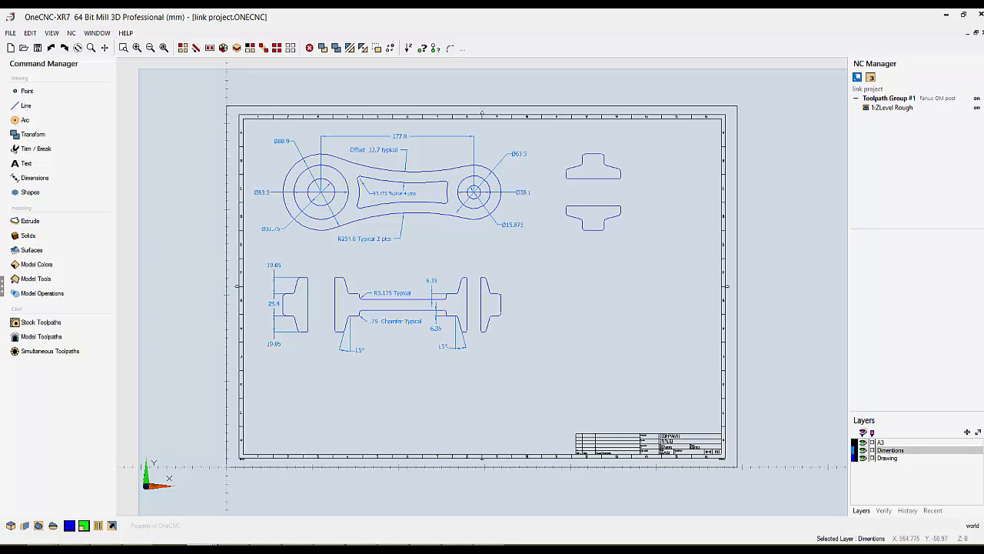
left_click(862, 433)
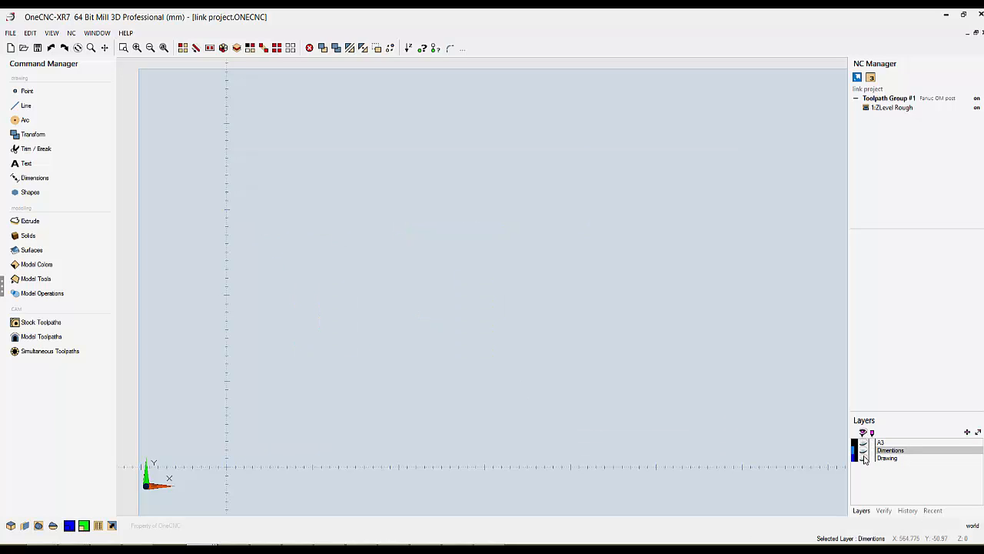
Show the Drawing layer and copy the link's plan-view profiles onto a new layer named Model
left_click(862, 459)
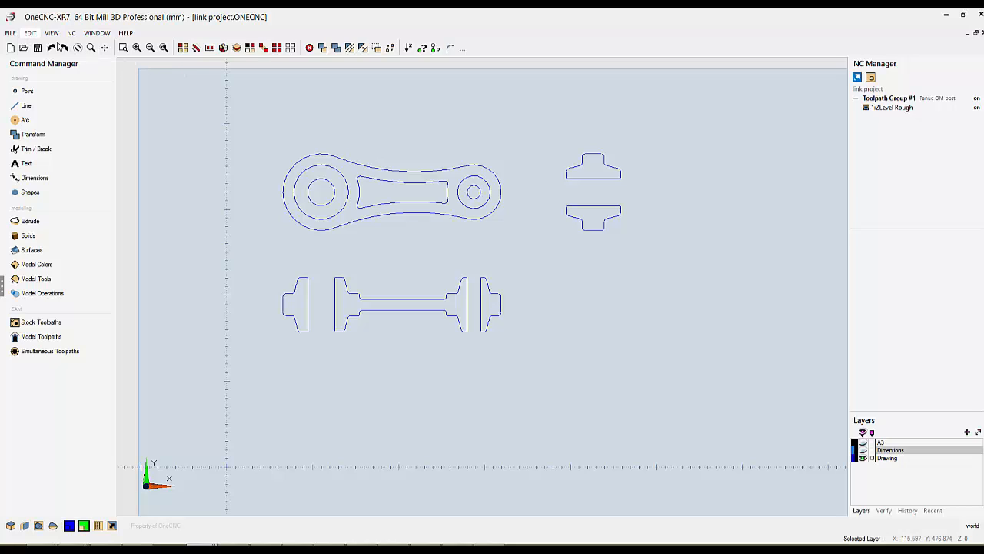
left_click(210, 47)
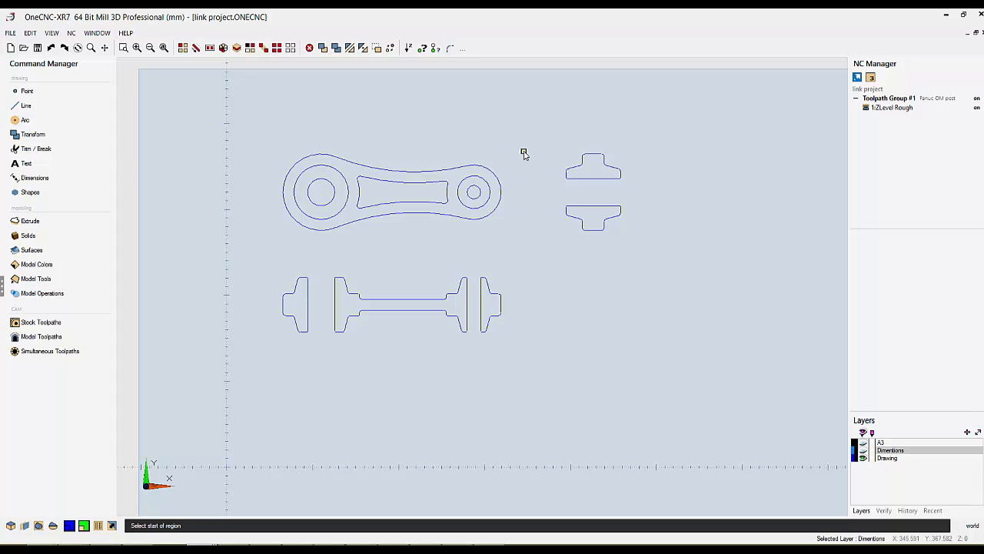
left_click(522, 152)
left_click(254, 249)
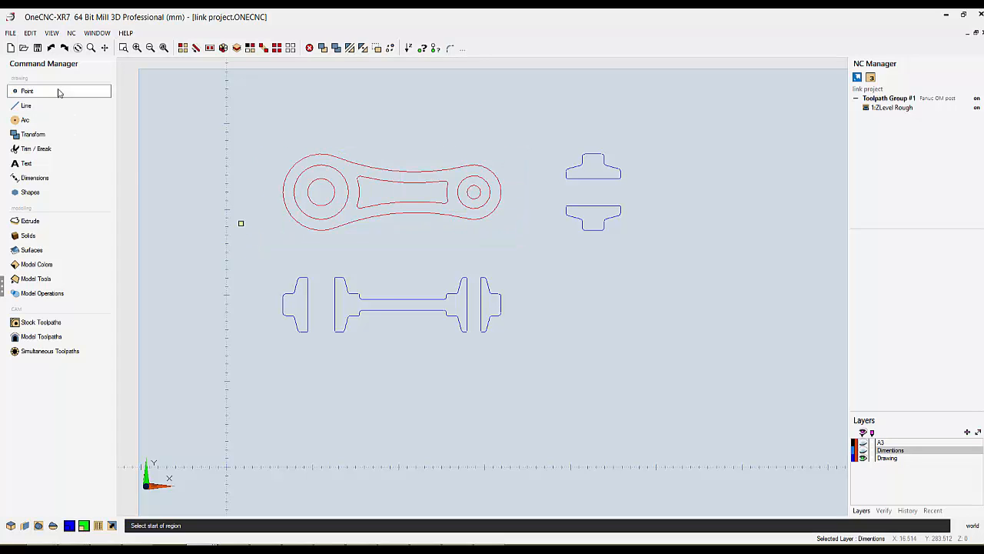
left_click(30, 33)
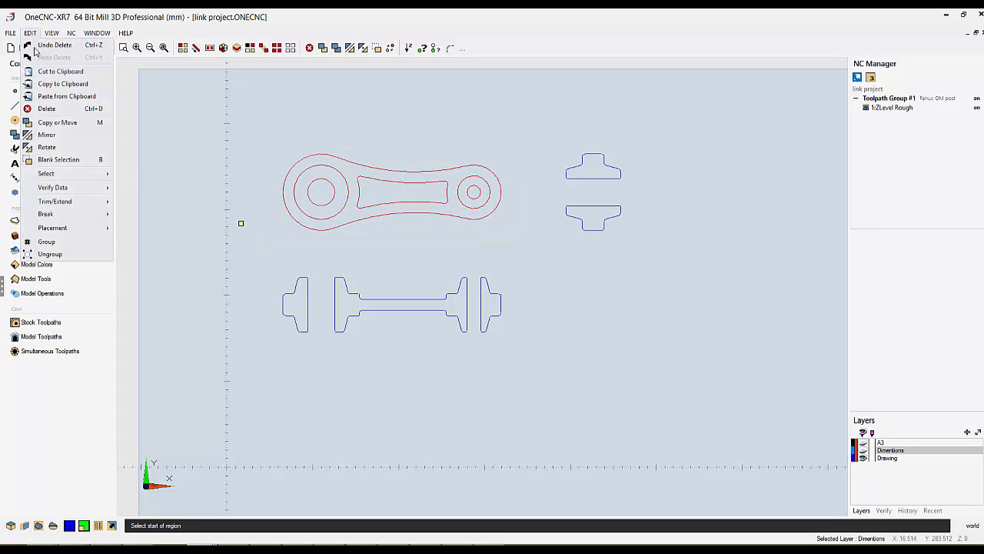
left_click(54, 84)
left_click(30, 33)
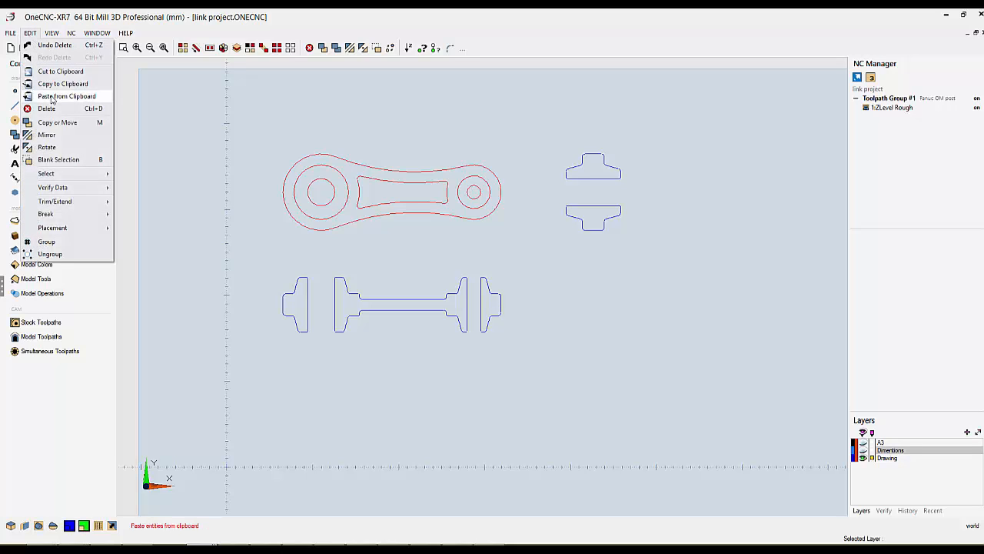
left_click(51, 97)
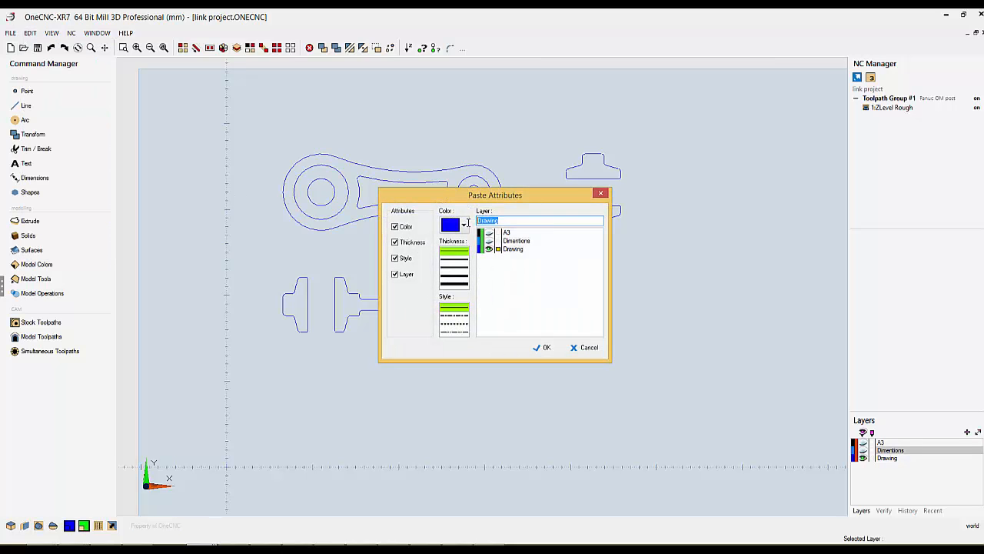
type("Model")
left_click(544, 348)
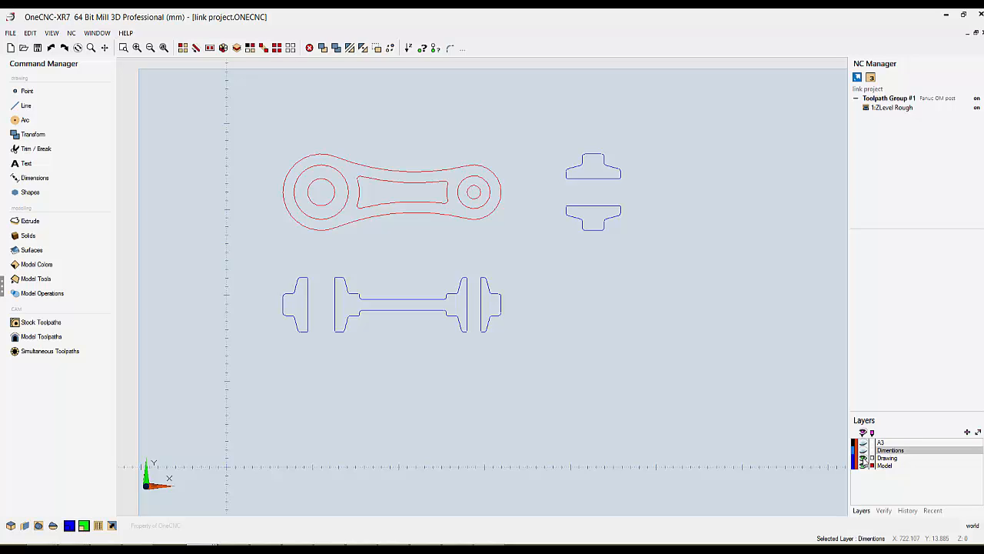
Hide the Drawing layer and move the copied link profiles so the large bore's centre sits at the origin
left_click(863, 459)
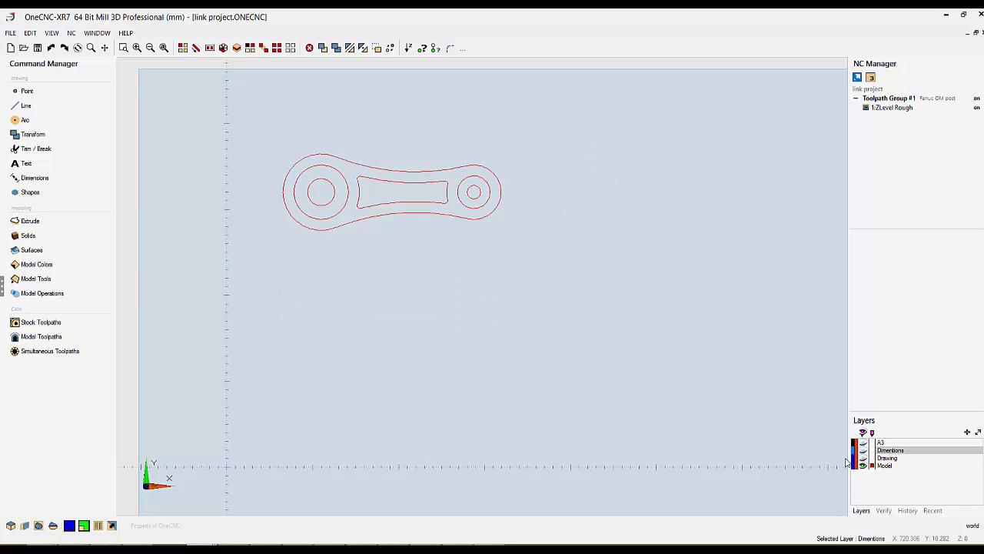
left_click(324, 48)
left_click(321, 192)
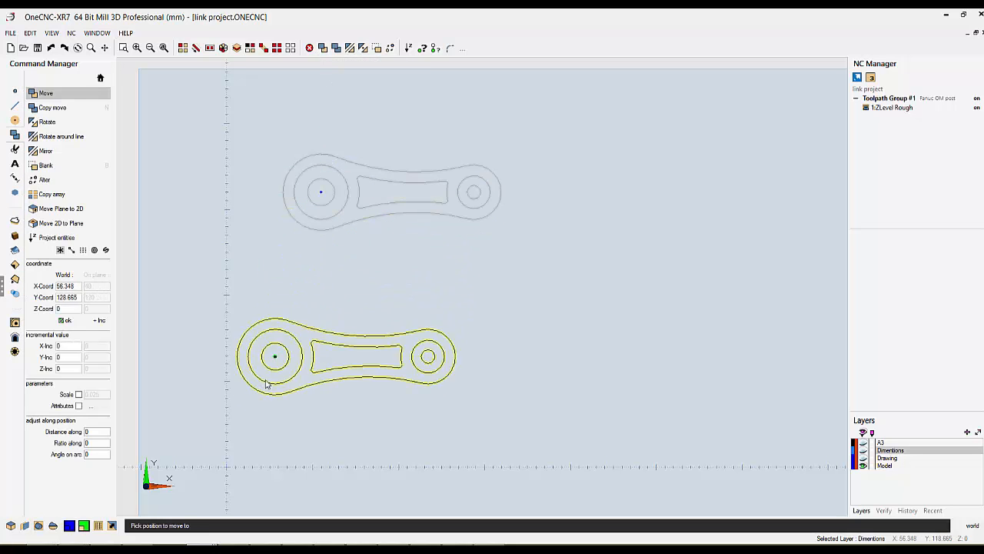
left_click(227, 474)
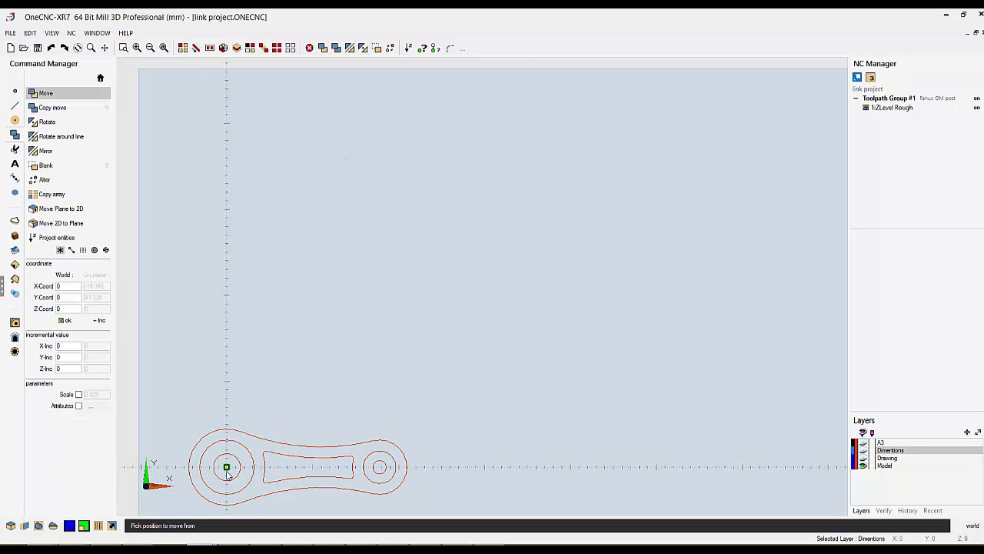
scroll(408, 328, "down", 3)
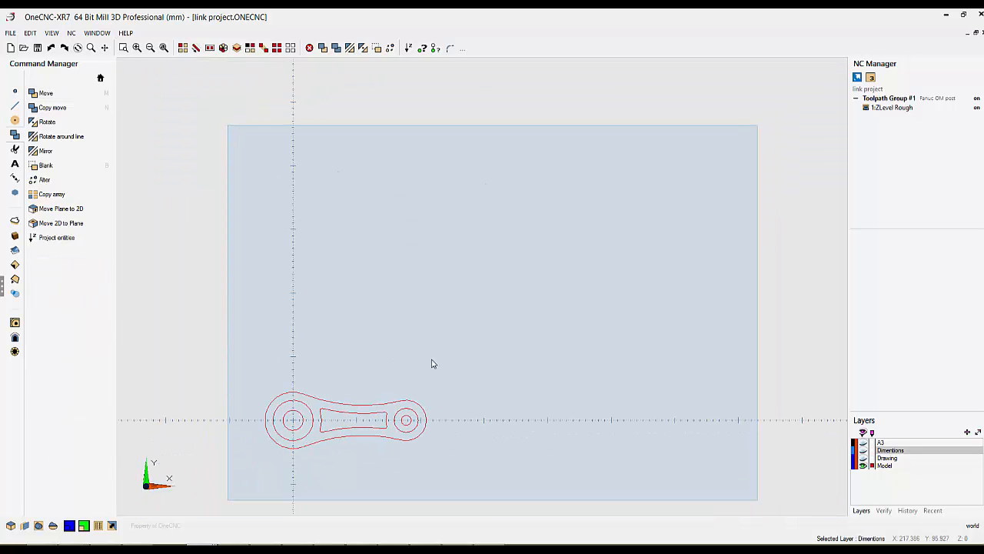
middle_click_drag(479, 358, 567, 318)
middle_click_drag(510, 402, 512, 306)
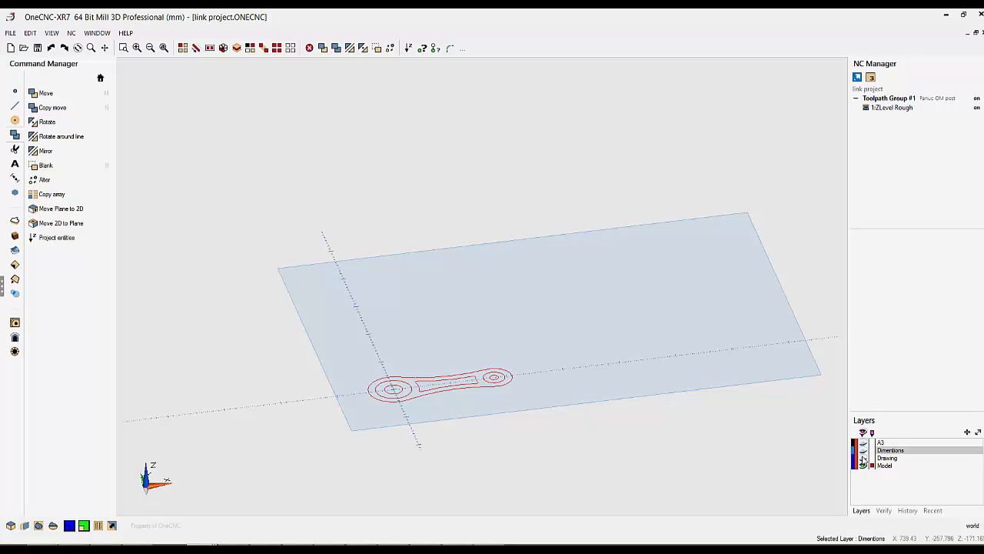
Show the Dimentions and Drawing layers to examine the link's dimensions and section views, and hide both again
left_click(863, 451)
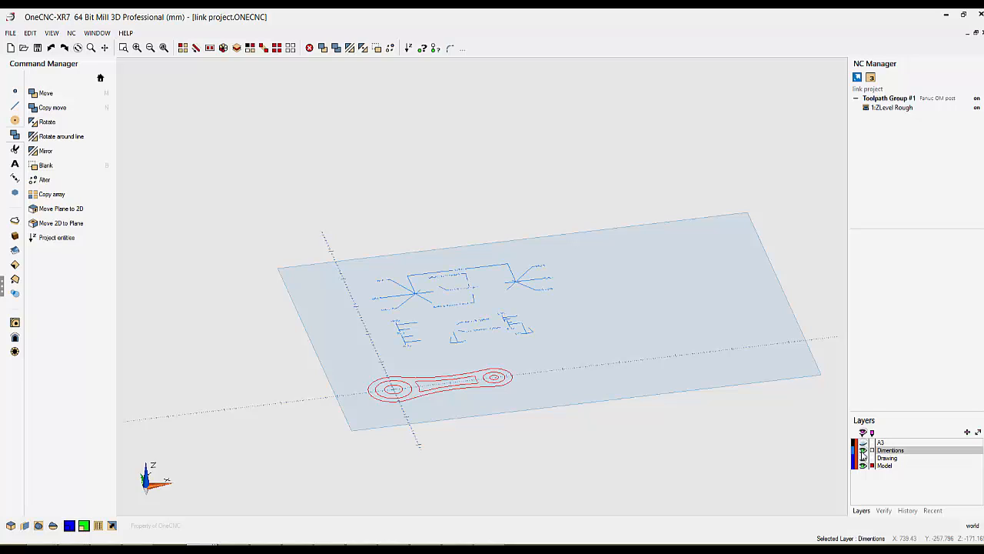
left_click(863, 458)
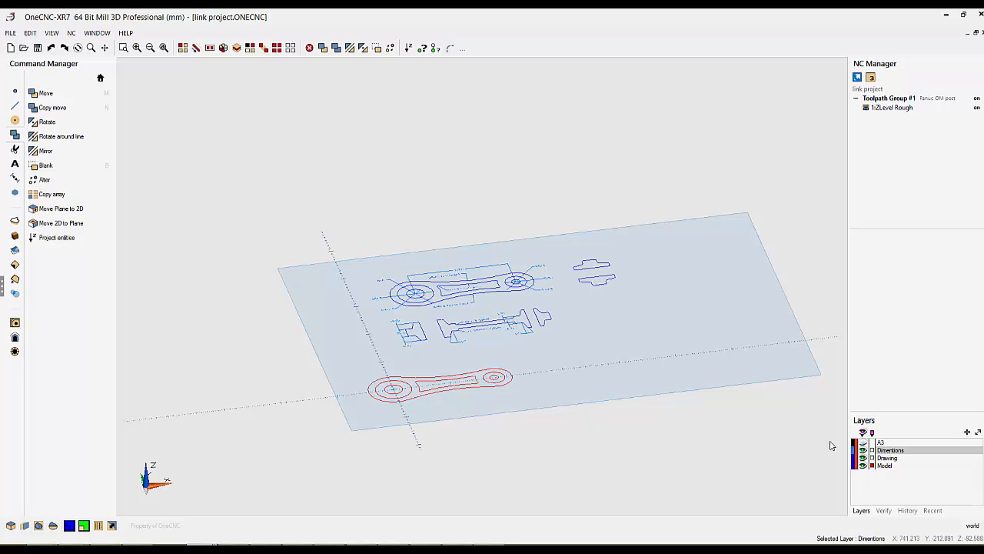
scroll(450, 285, "up", 1)
scroll(459, 187, "up", 3)
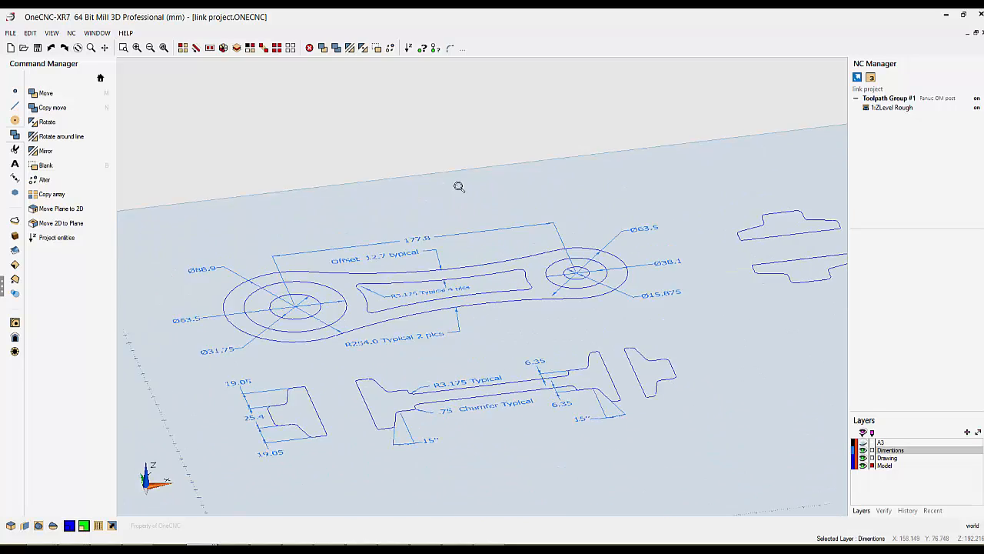
scroll(487, 303, "down", 4)
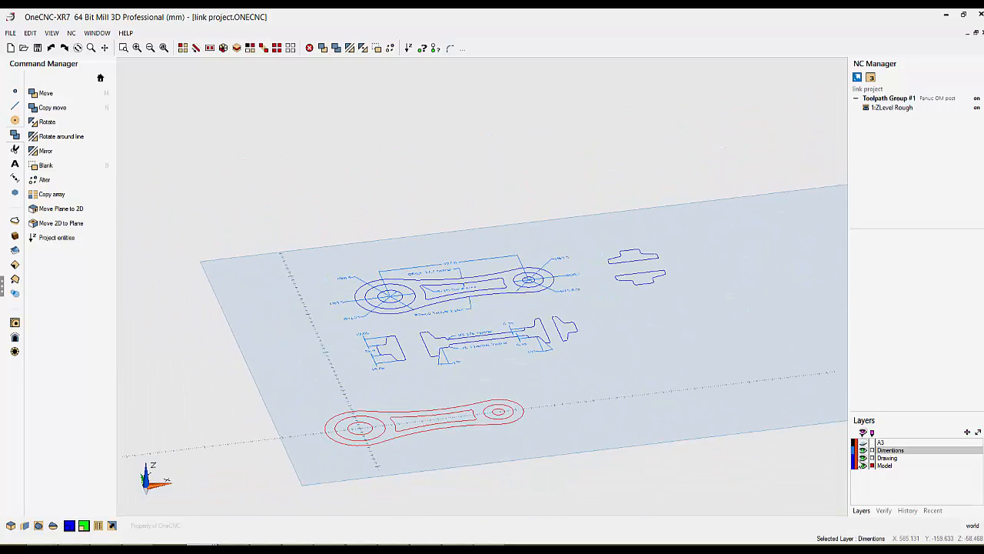
left_click(862, 458)
left_click(862, 451)
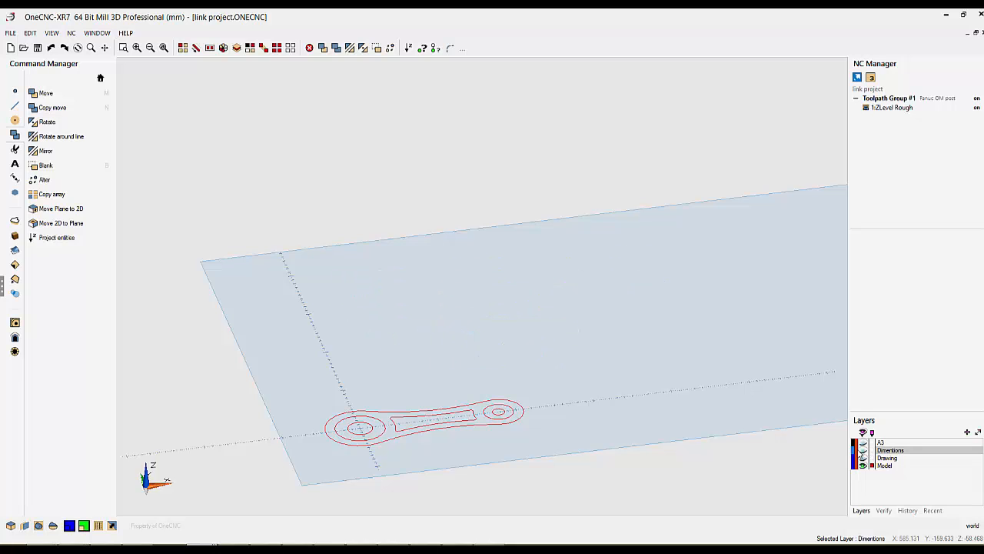
Extrude the link's outer profile as a boss with a taper angle of 0 and a height of -25.4
scroll(370, 385, "up", 1)
middle_click_drag(371, 386, 457, 276)
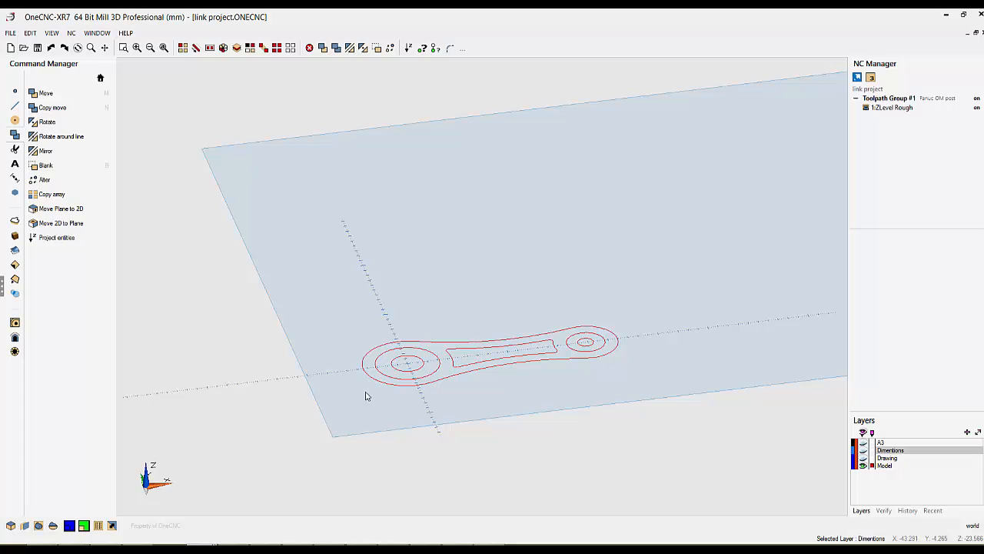
left_click(100, 78)
left_click(27, 222)
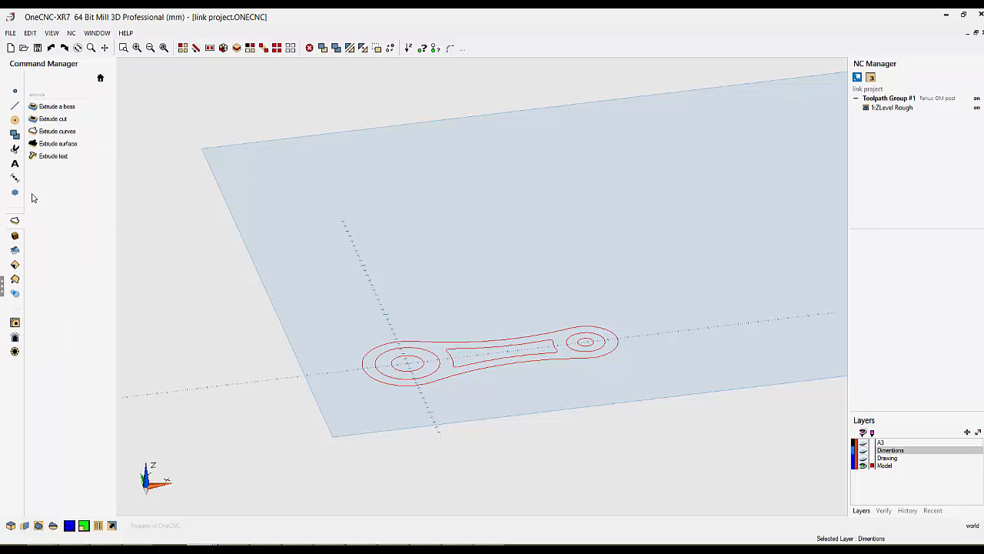
left_click(46, 110)
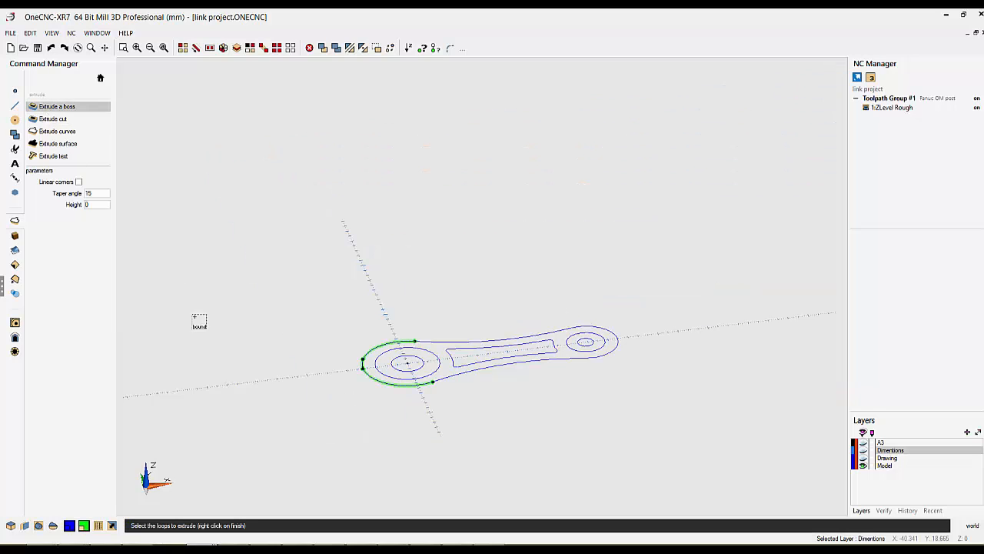
left_click(399, 385)
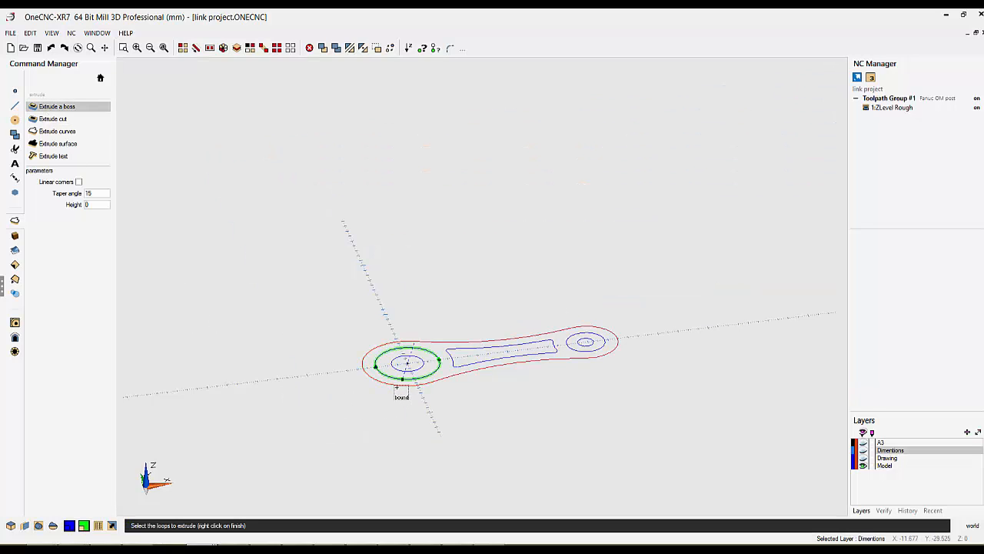
right_click(395, 387)
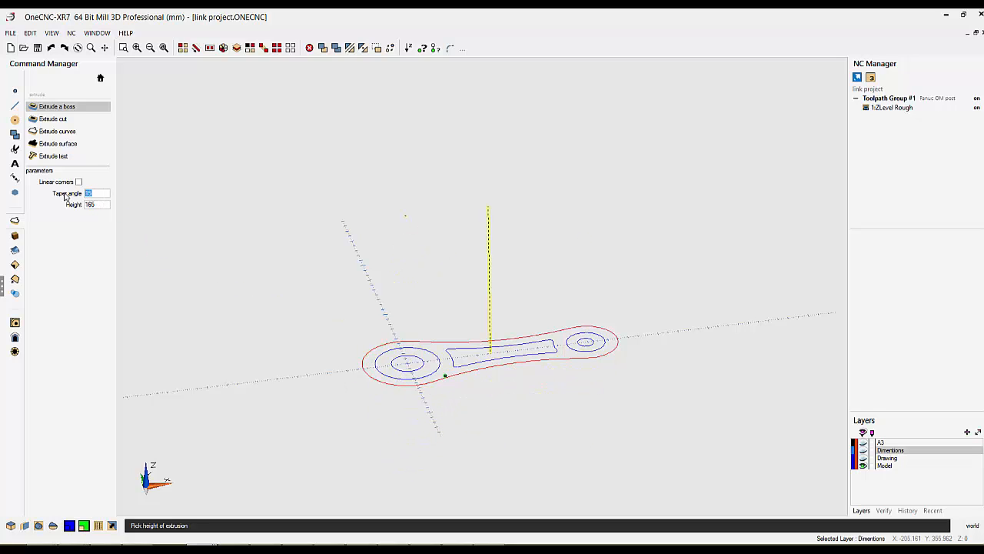
type("0")
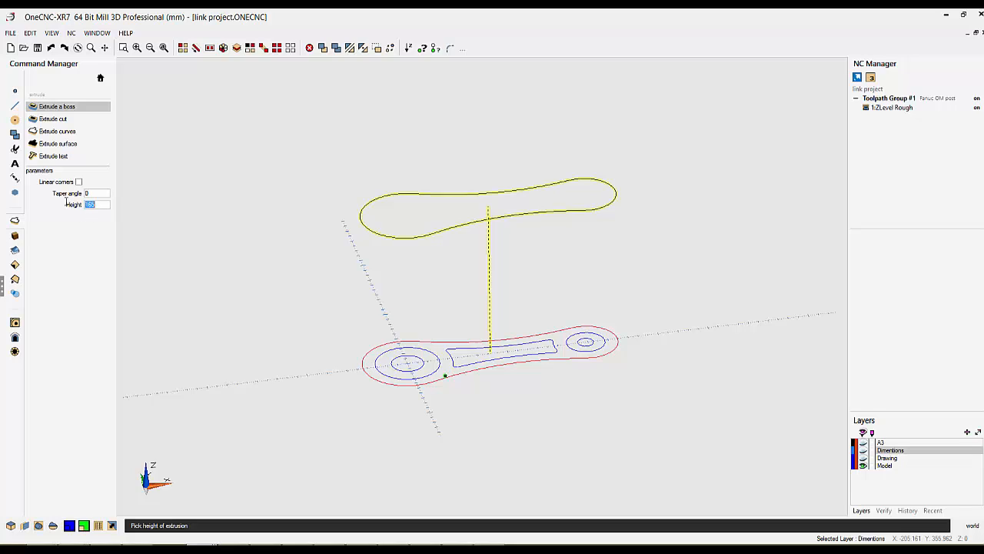
type("-25.4")
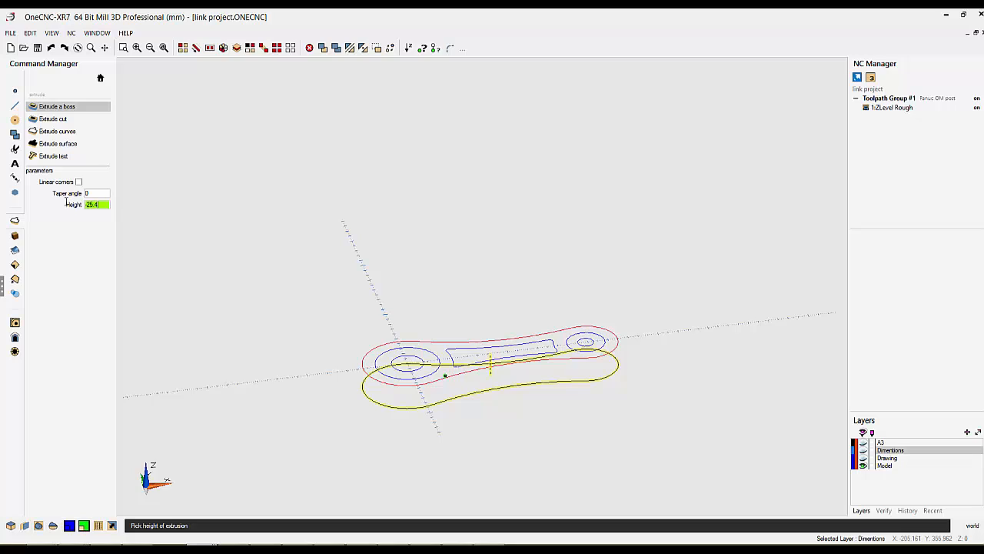
left_click(270, 287)
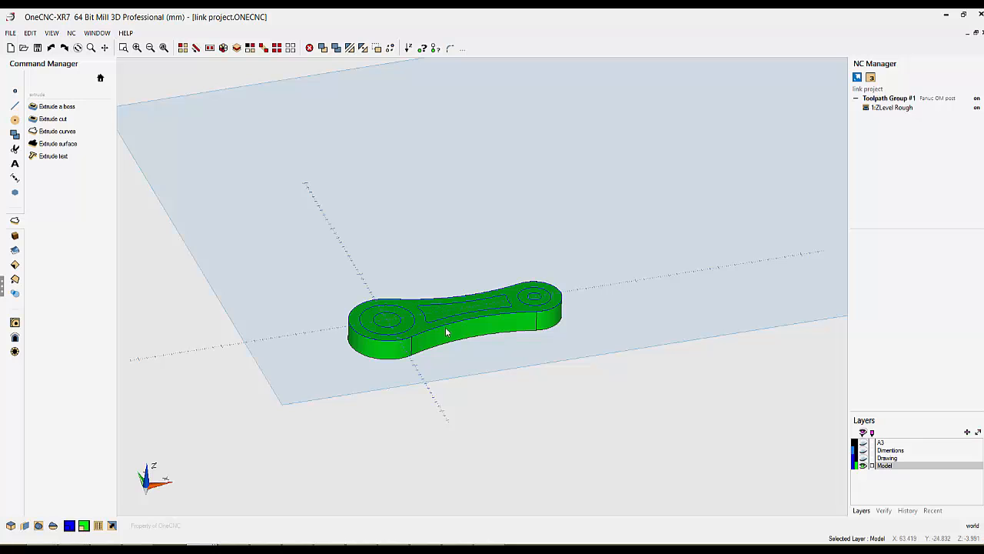
Set the active plane at the bottom of the extruded link, with its origin on the lower edge
middle_click_drag(428, 326, 465, 215)
middle_click_drag(465, 216, 498, 176)
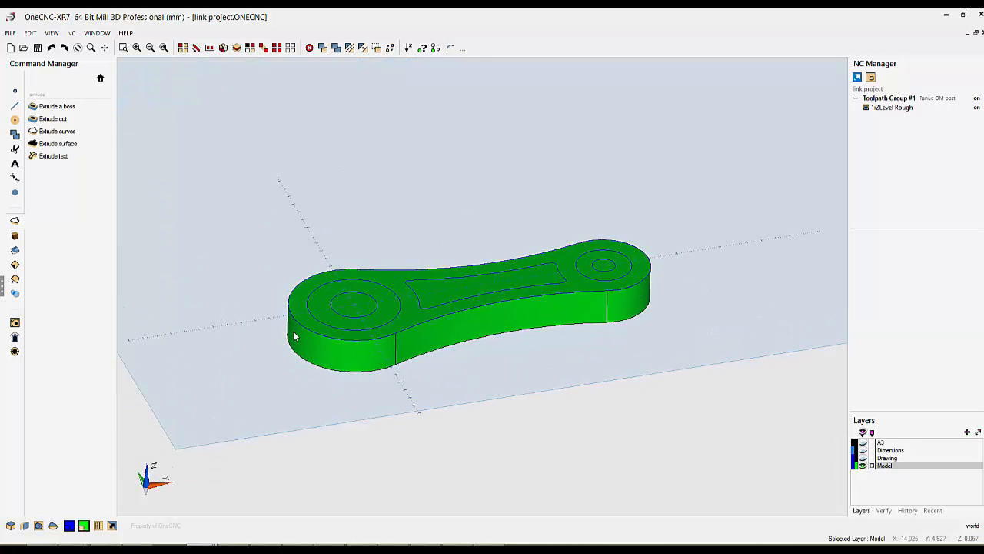
left_click(25, 525)
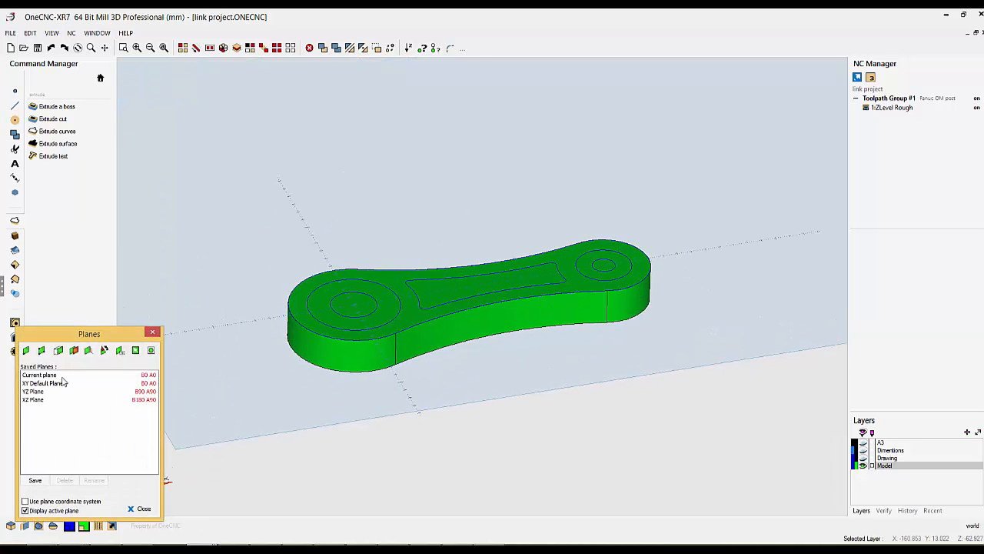
left_click(74, 351)
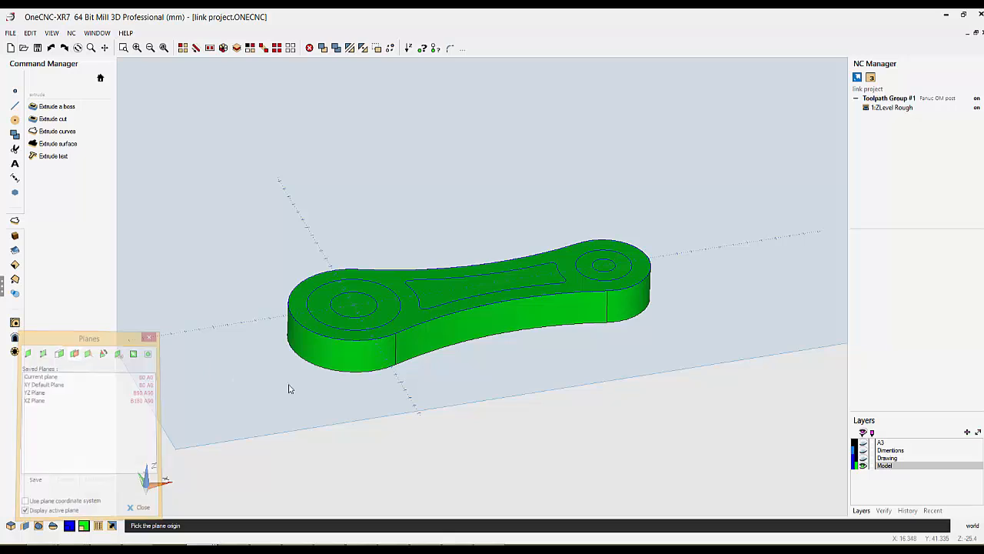
left_click(387, 379)
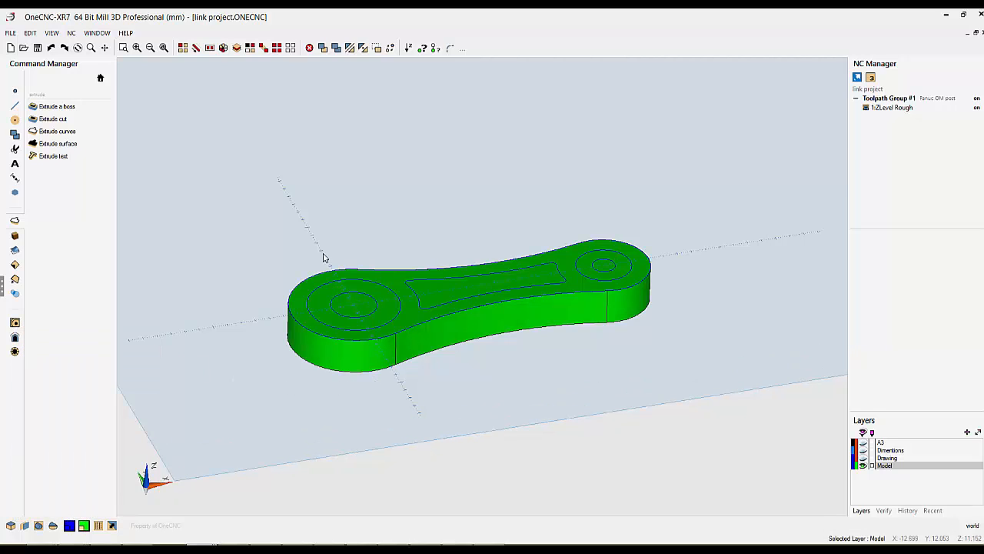
Chain-select the larger circle at each end and the central pocket outline, and project them onto the active plane with Smart Project
left_click(197, 47)
left_click(393, 321)
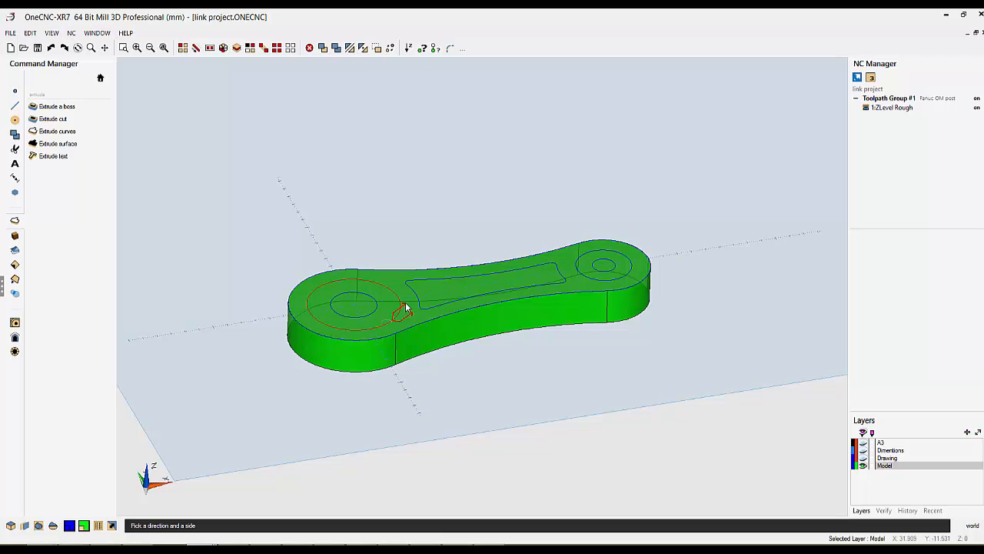
left_click(406, 307)
left_click(635, 265)
left_click(646, 256)
left_click(475, 295)
left_click(482, 286)
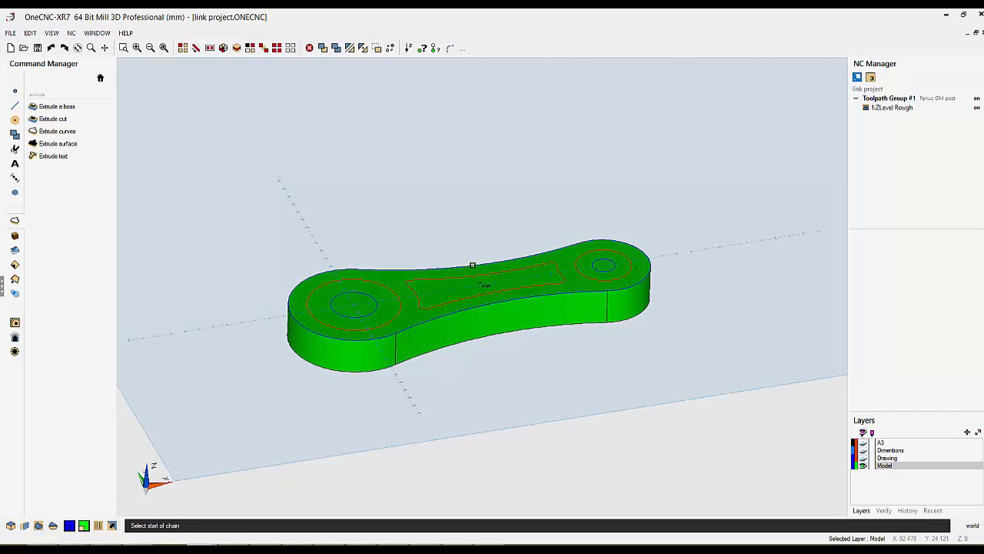
key("Escape")
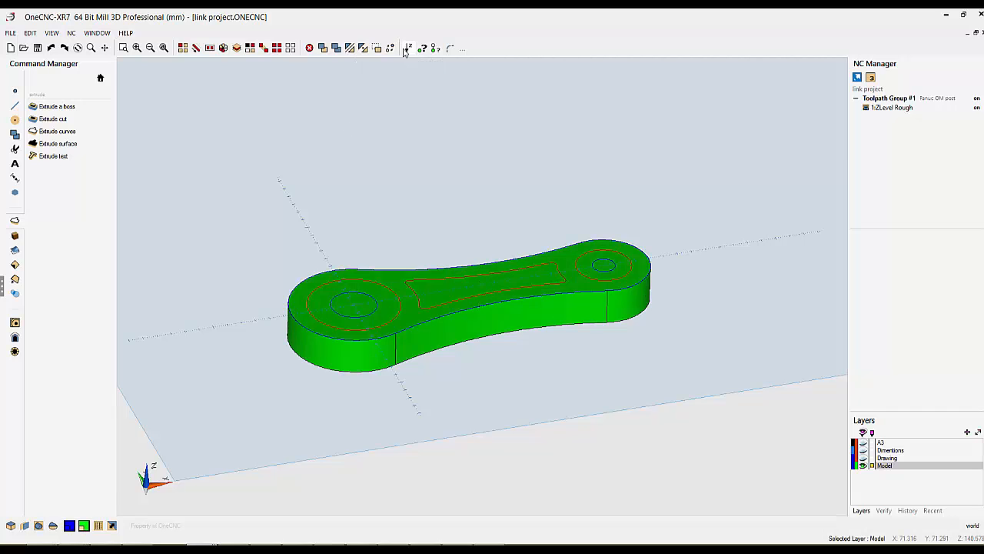
left_click(408, 49)
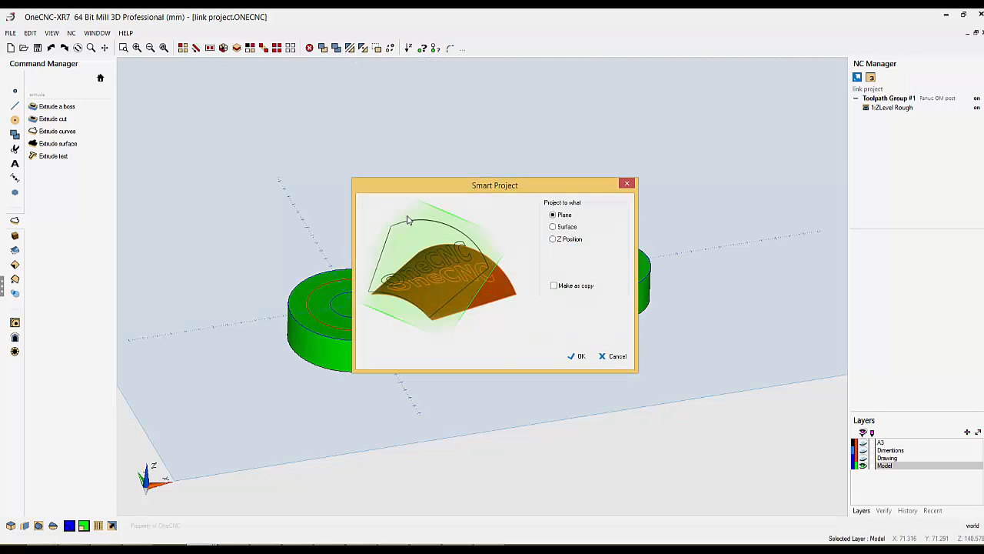
left_click(579, 356)
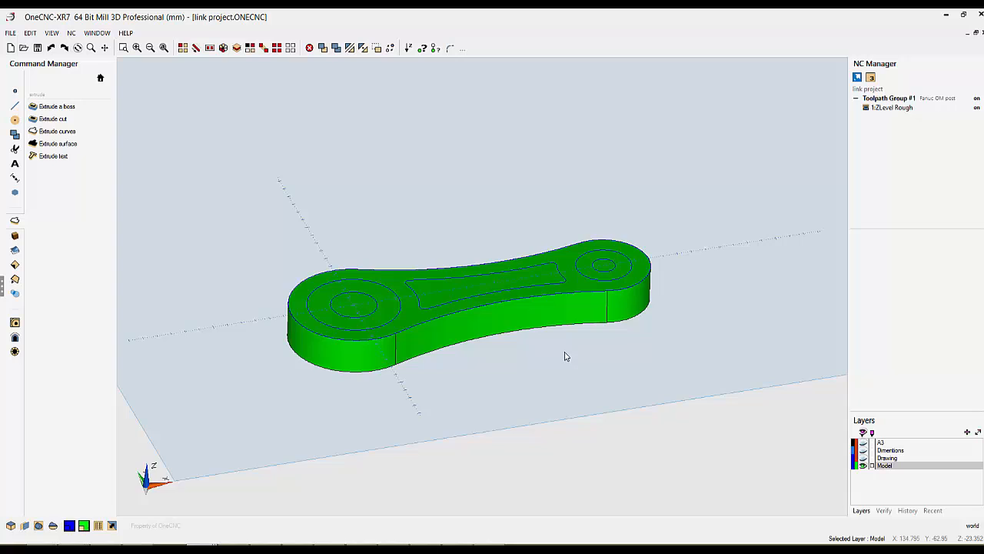
middle_click_drag(565, 356, 546, 366)
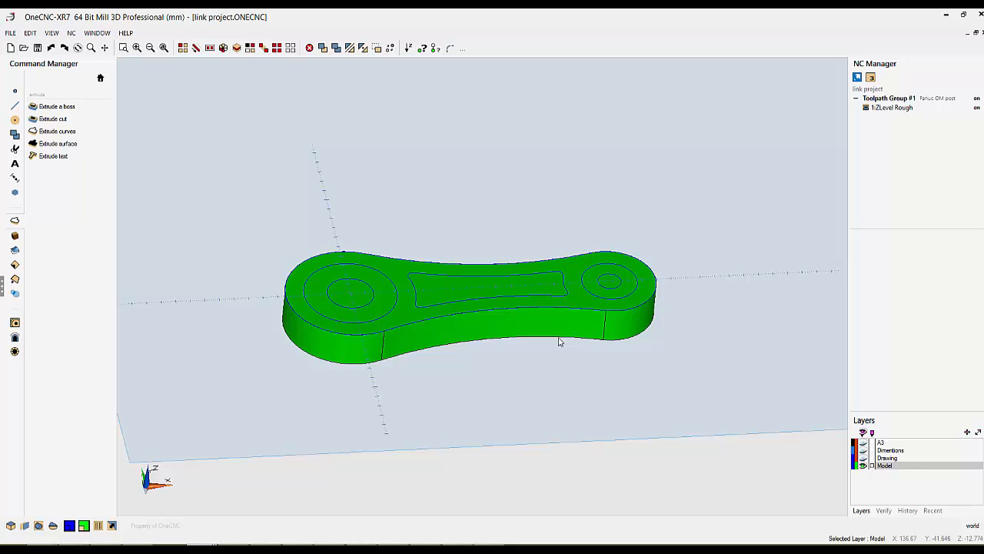
Extrude tapered bosses from the larger circle at each end of the link's top face, with a taper angle of 15 and a height of 19.05
left_click(54, 108)
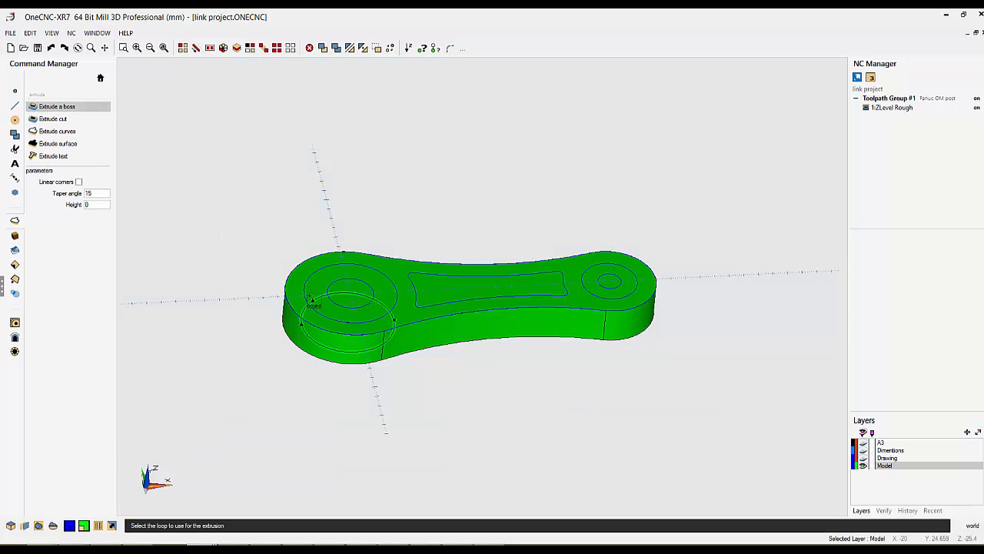
left_click(307, 295)
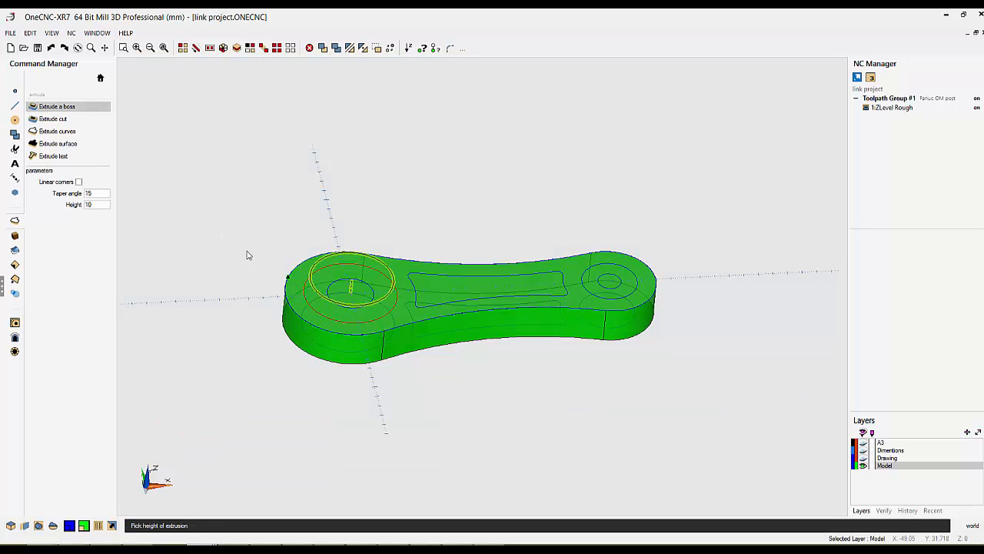
left_click_drag(94, 193, 67, 204)
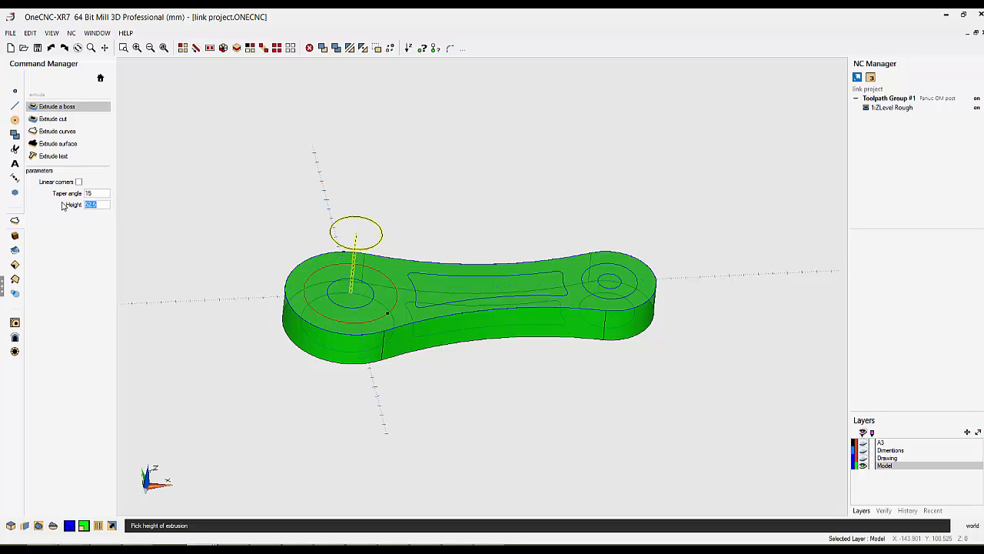
type("19")
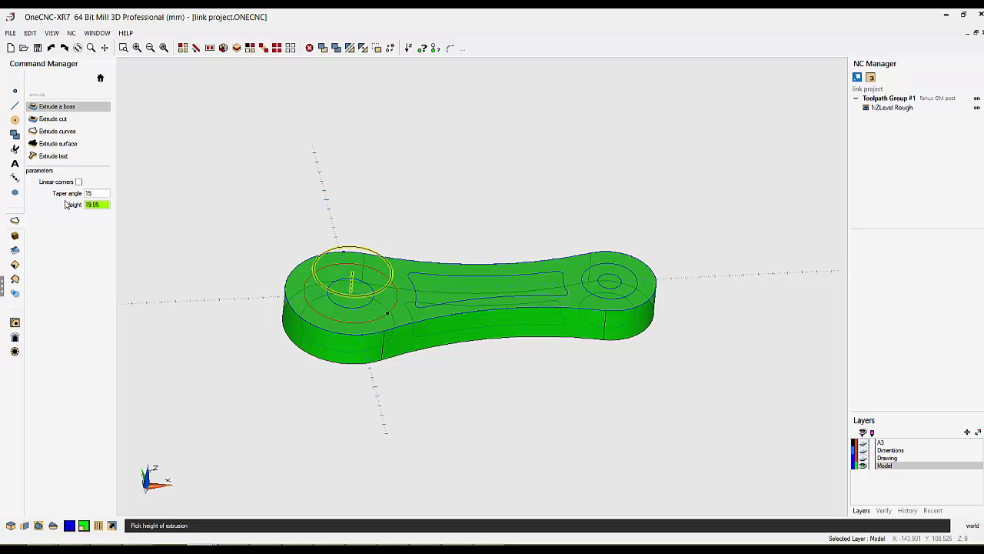
left_click(222, 189)
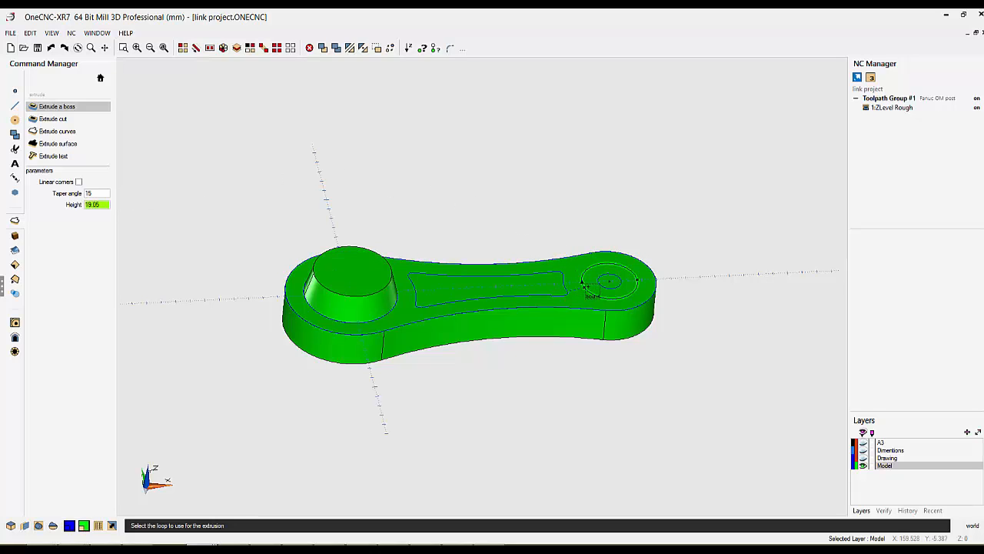
left_click(586, 287)
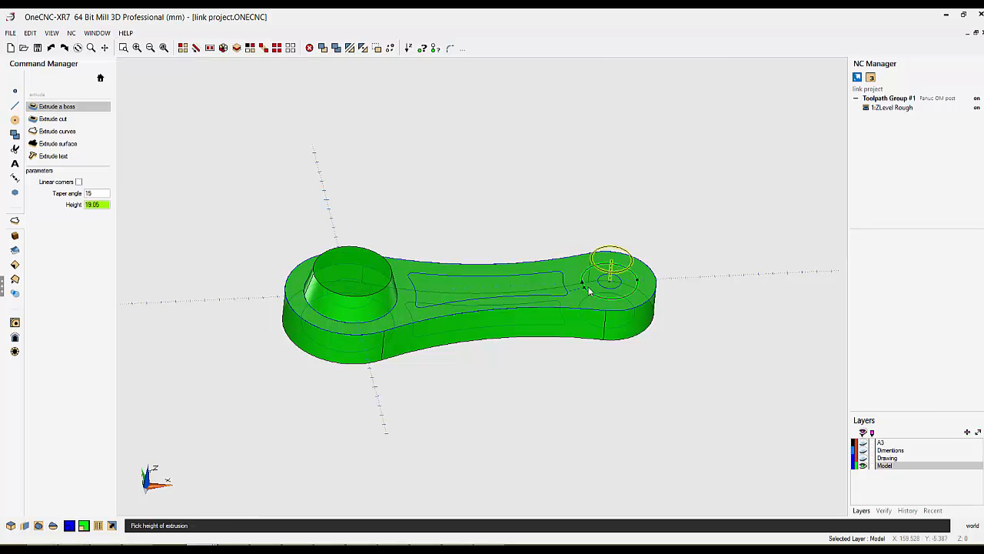
left_click(589, 290)
Extrude matching bosses from the projected circles at both ends of the link's underside, with a taper angle of 15 and a height of 19.05
middle_click_drag(565, 427, 560, 183)
middle_click_drag(596, 285, 600, 223)
left_click(588, 273)
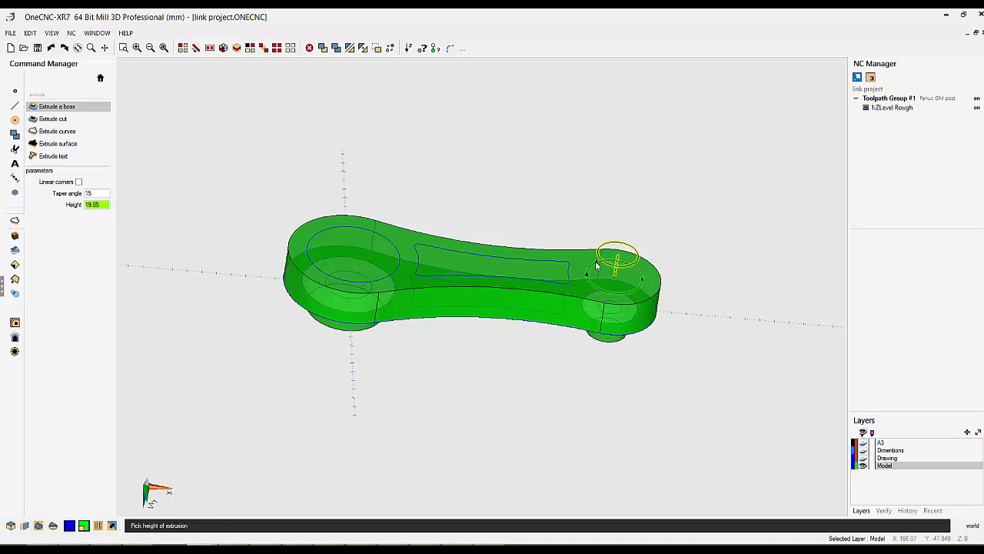
left_click(596, 265)
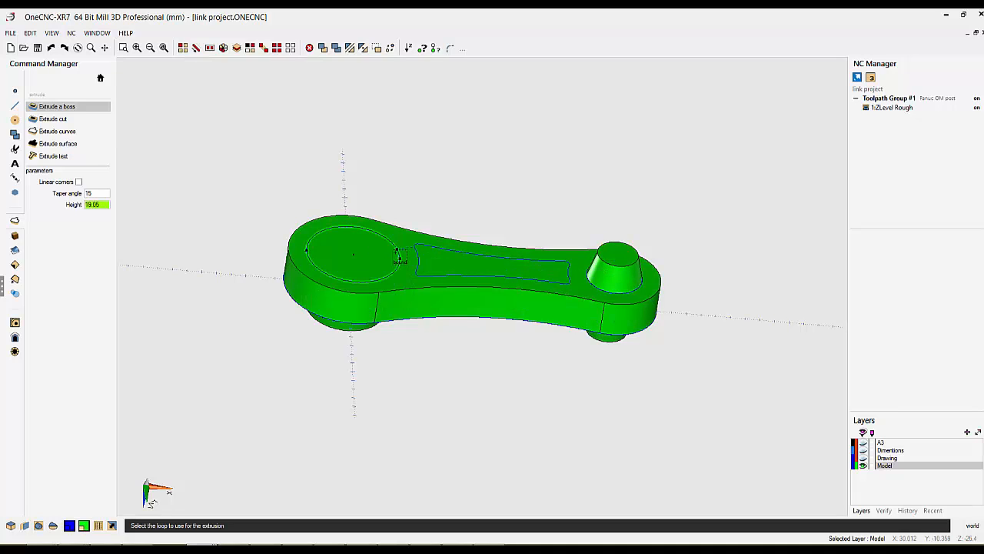
left_click(397, 254)
left_click(397, 256)
key("Escape")
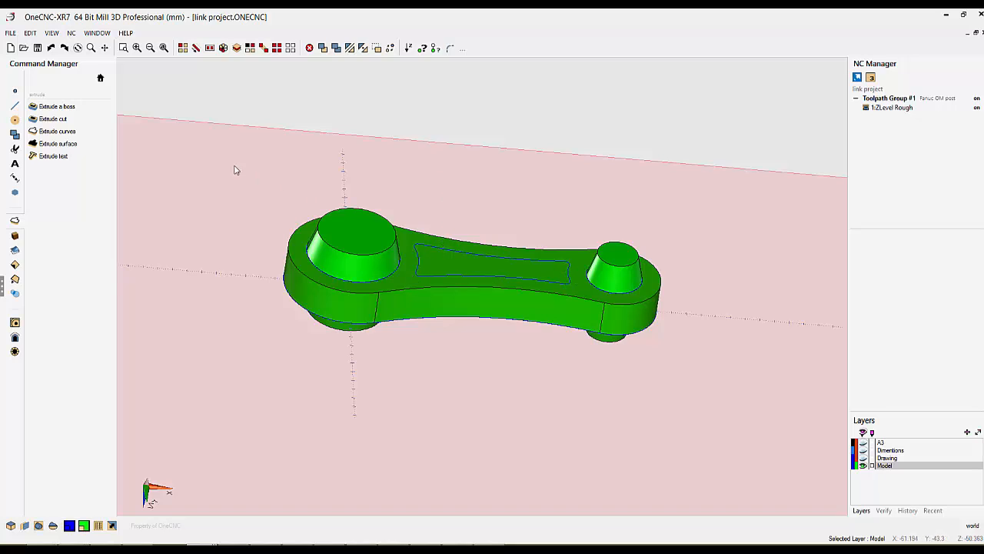
Cut the central pocket into both the underside and the top face of the link, with a taper angle of 0 and a depth of -6.35
left_click(54, 120)
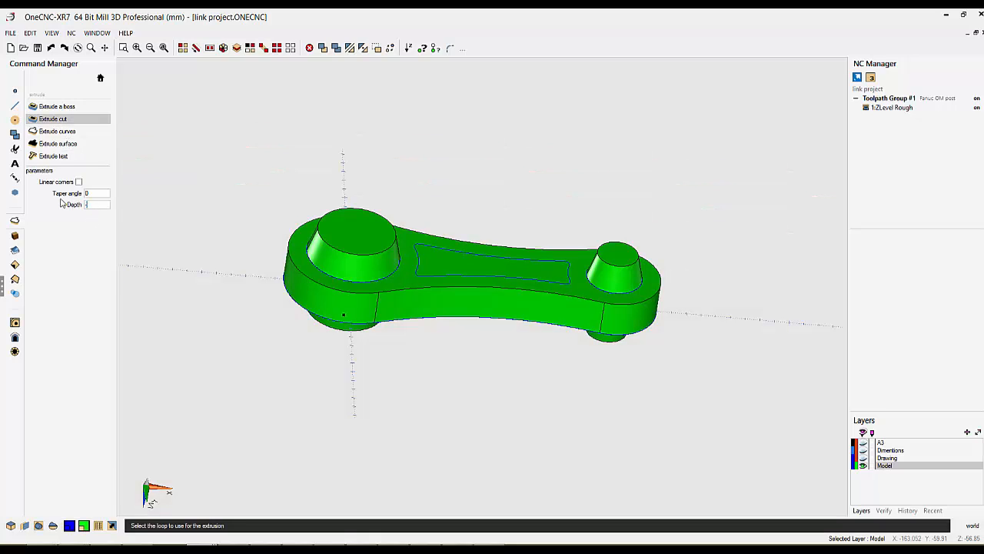
type(".35")
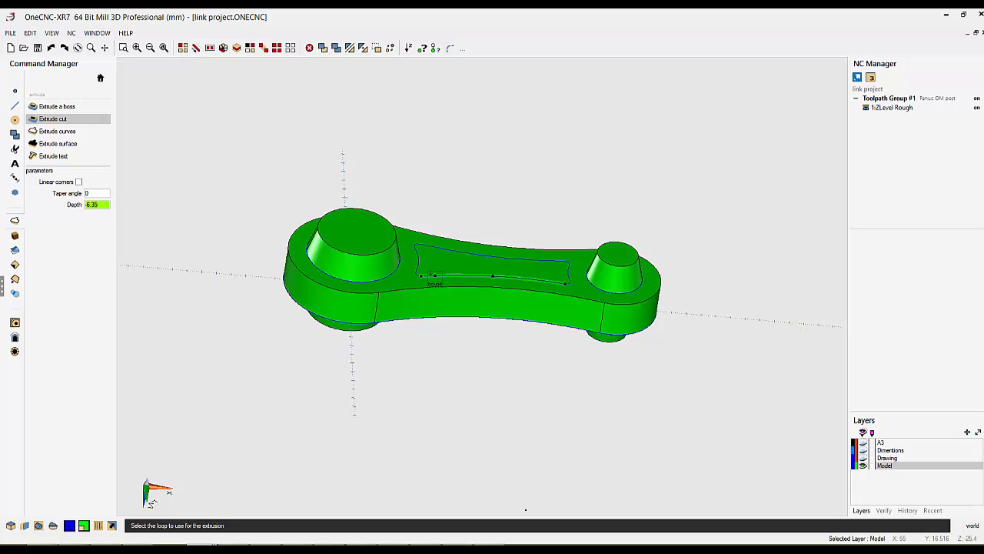
left_click(431, 277)
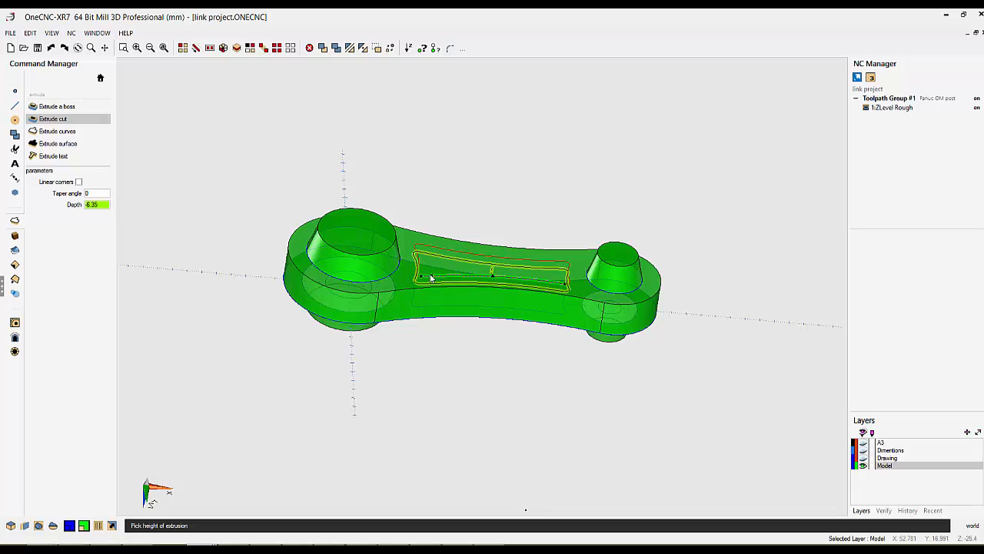
left_click(431, 277)
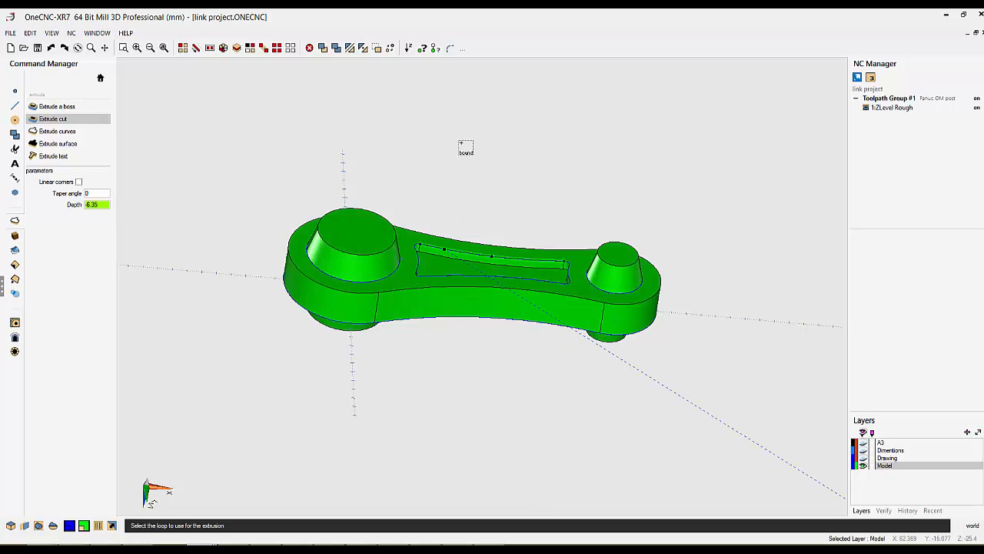
middle_click_drag(466, 146, 505, 466)
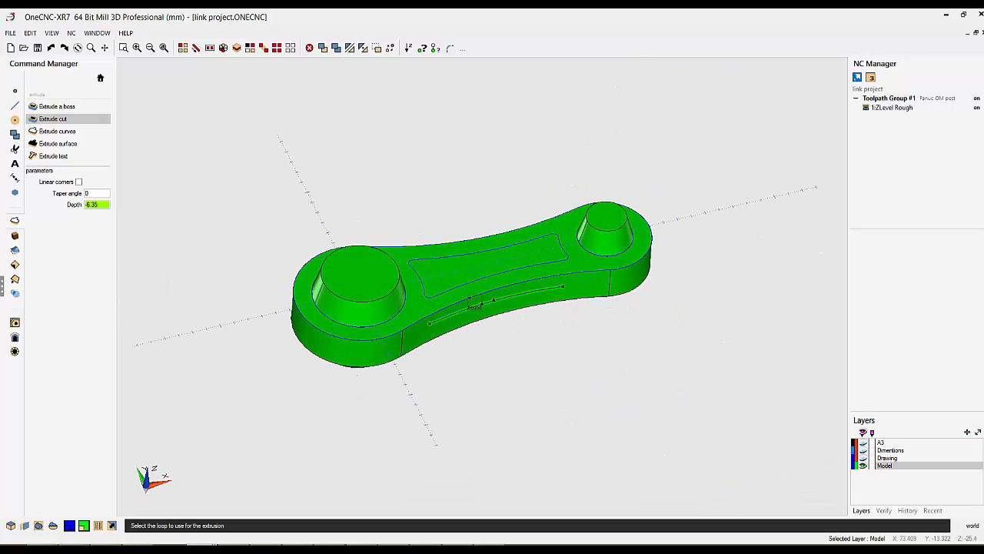
left_click(458, 286)
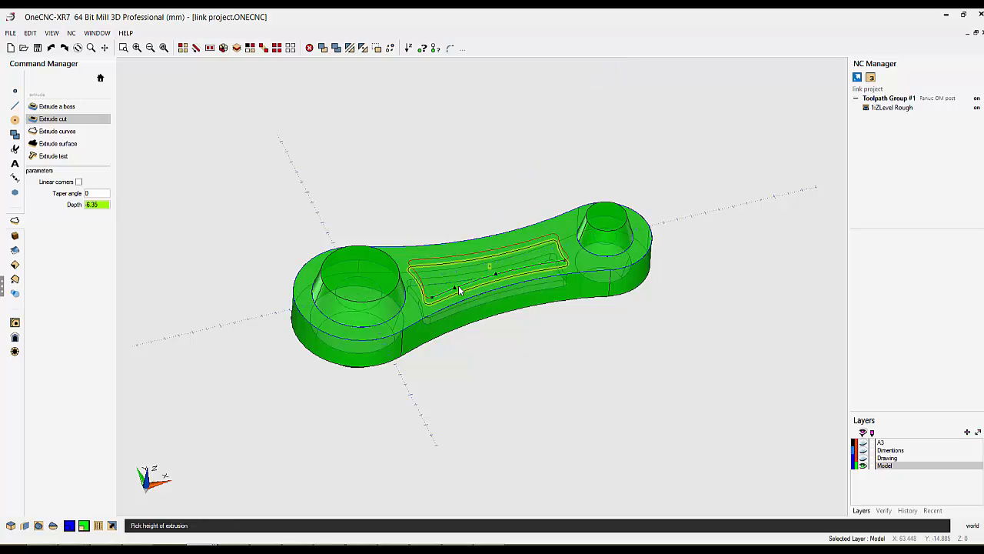
left_click(458, 286)
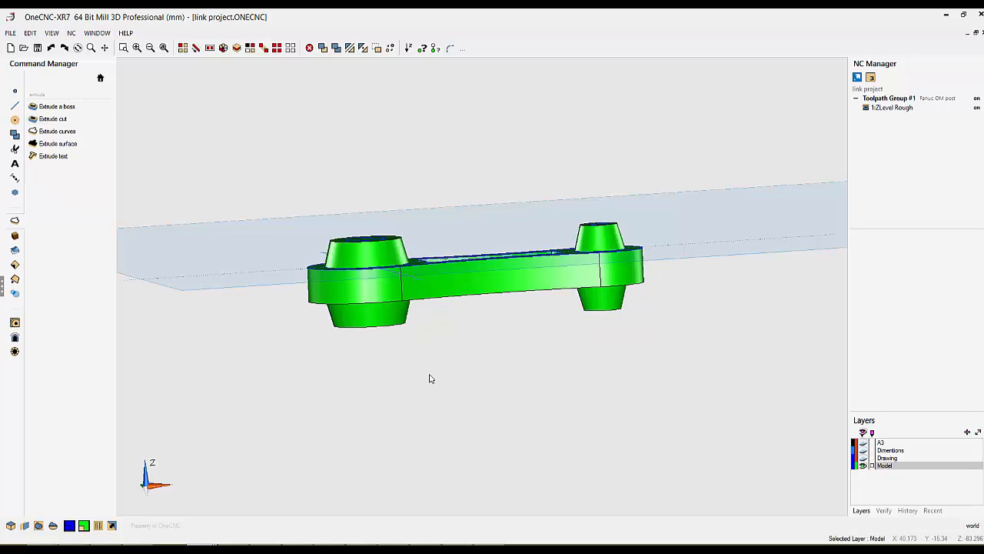
Cut holes through the large and small bosses from their inner circles, with a taper angle of 0 and depths of -135 and -150
middle_click_drag(428, 376, 424, 346)
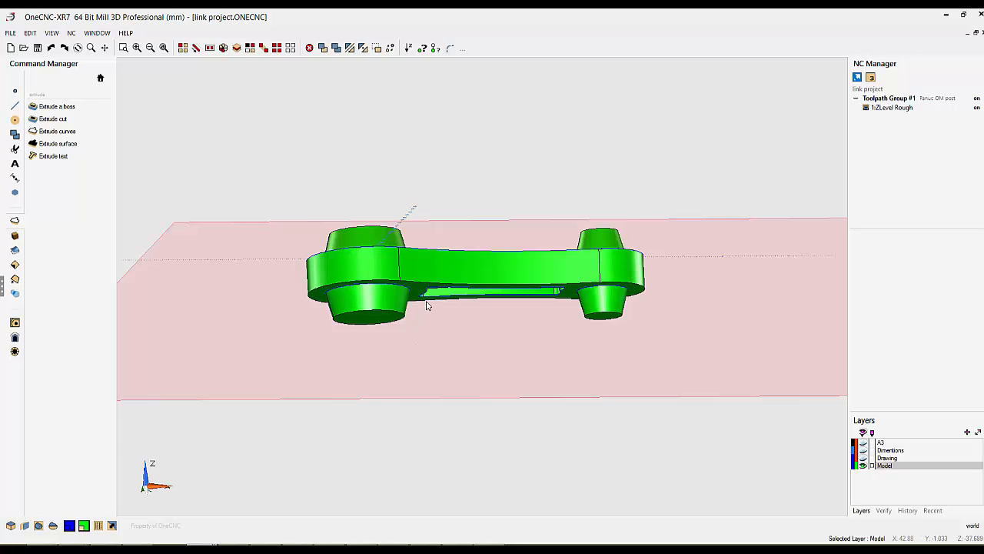
middle_click_drag(430, 308, 439, 400)
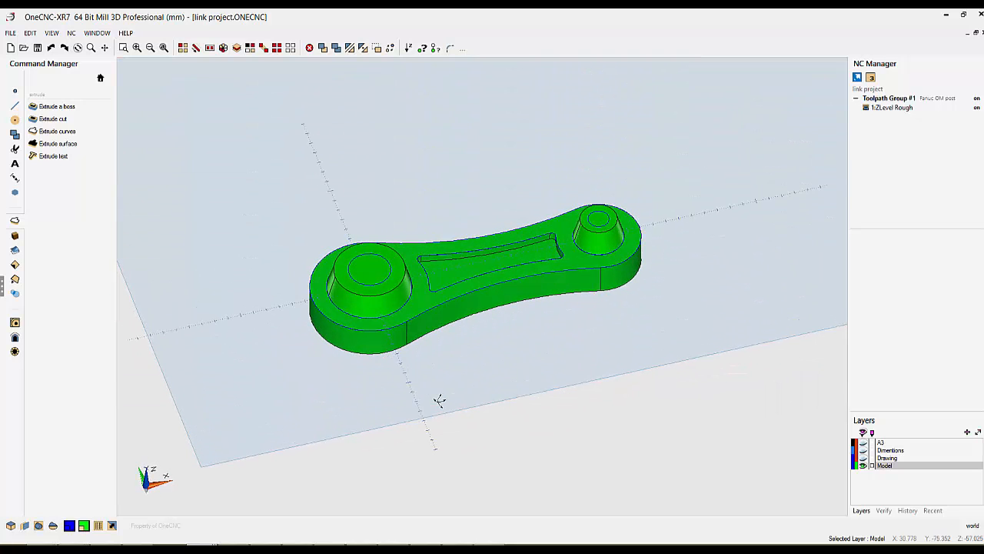
left_click(52, 119)
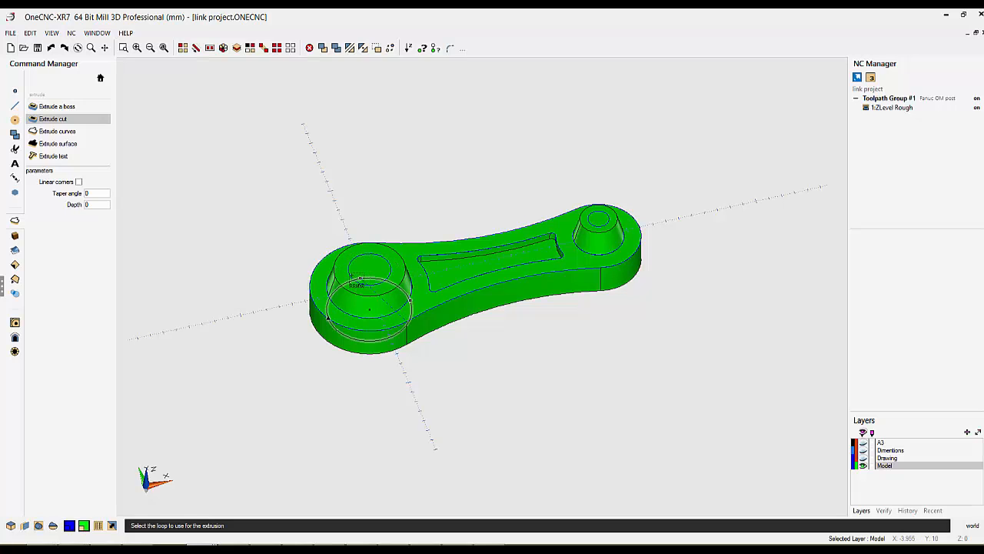
left_click(349, 275)
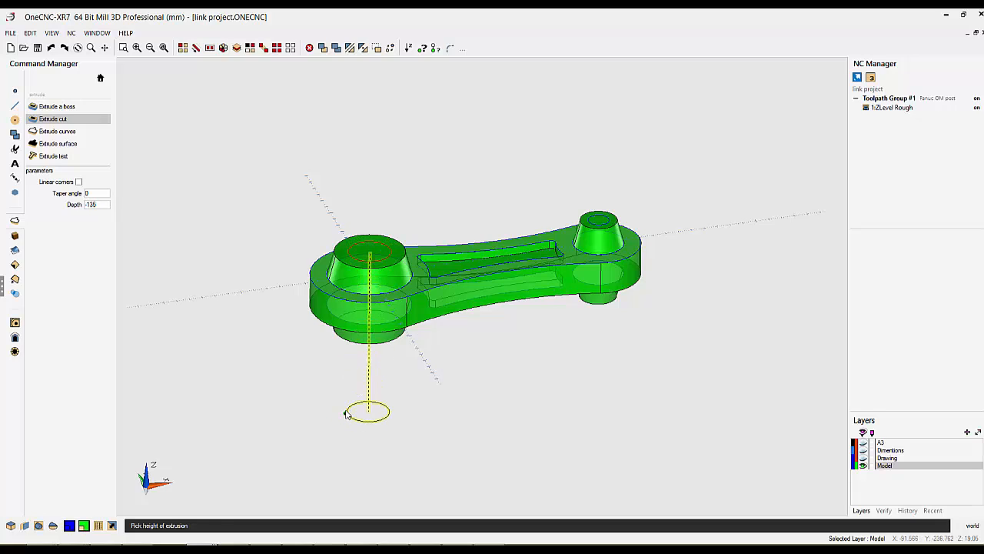
left_click(346, 413)
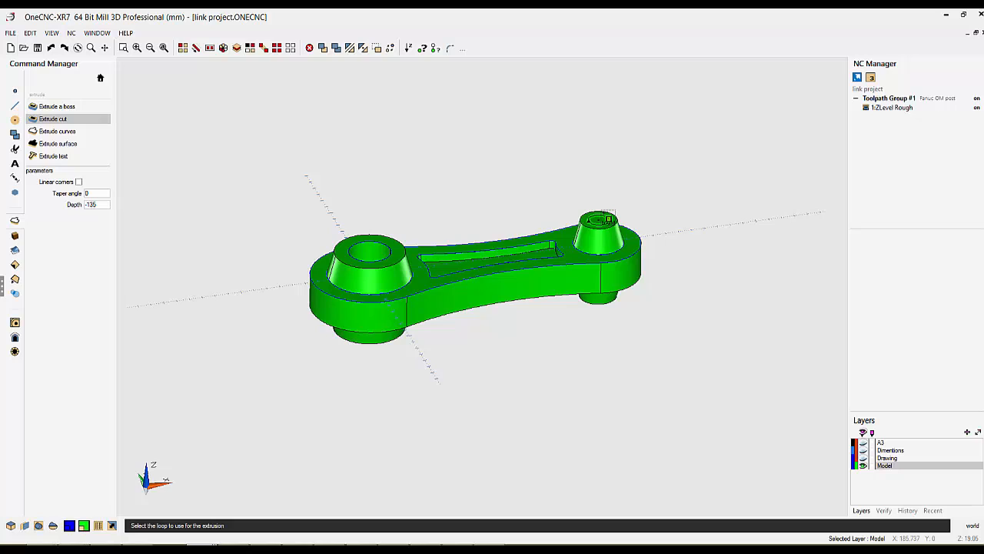
left_click(608, 219)
left_click(633, 386)
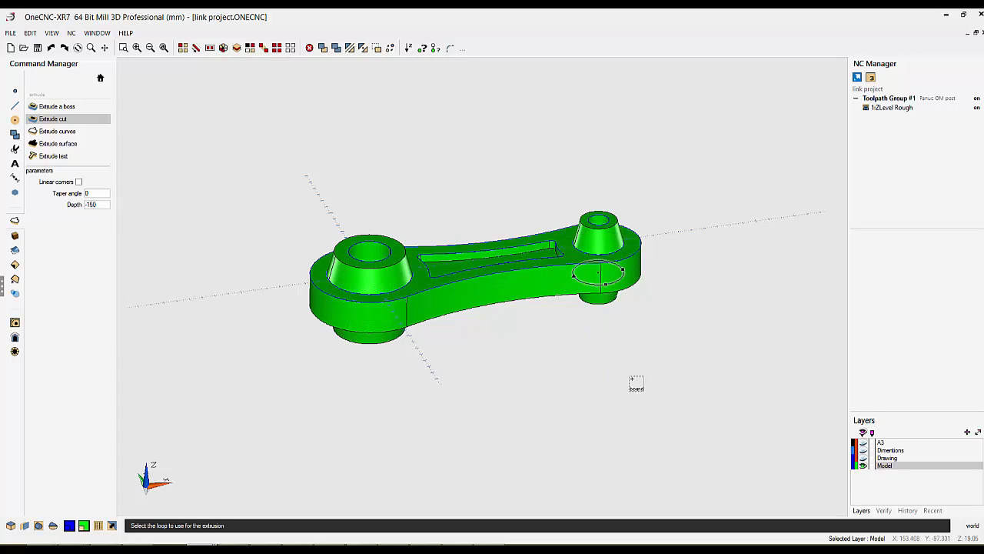
key("Escape")
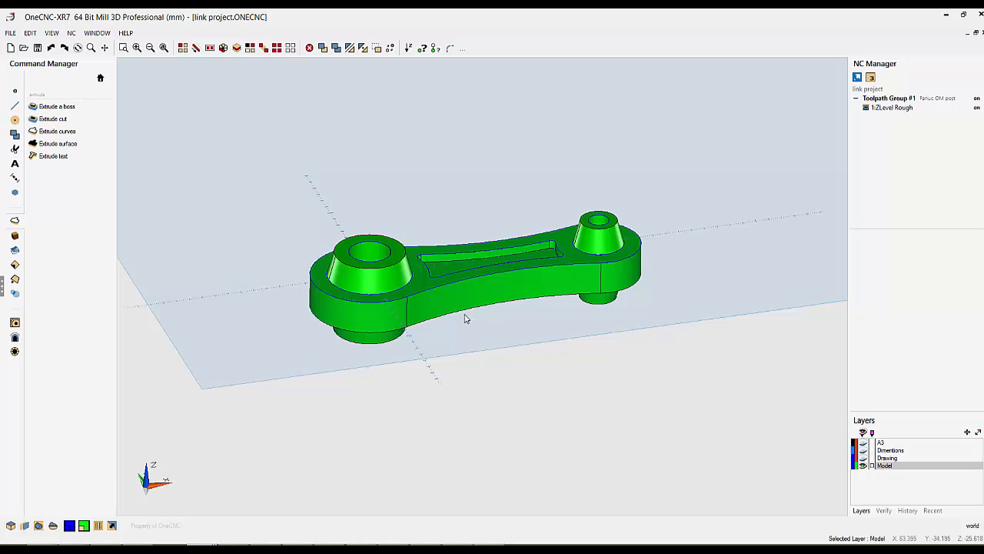
Start the Fillet tool for the link model as a Standard Fillet and set its radius
middle_click_drag(459, 336, 438, 338)
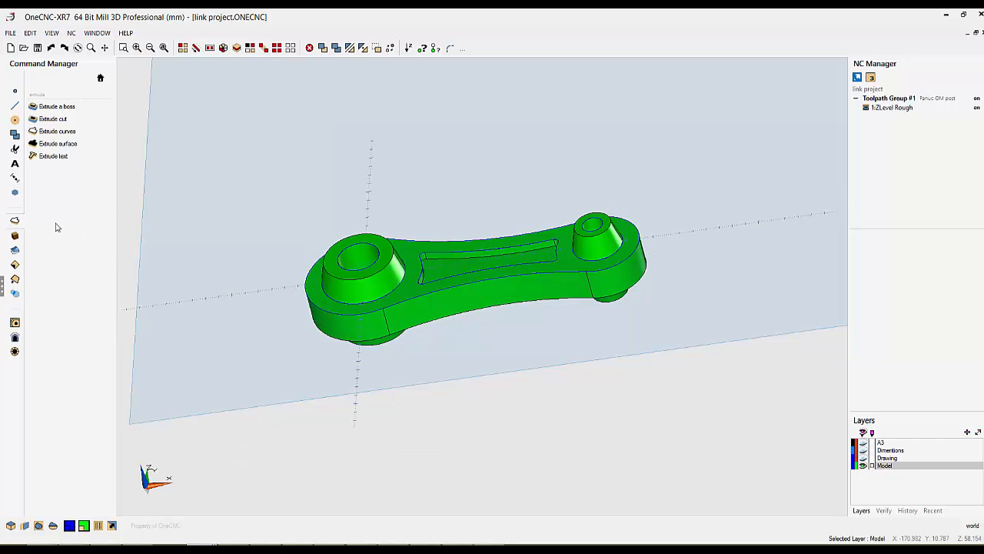
left_click(100, 78)
left_click(31, 281)
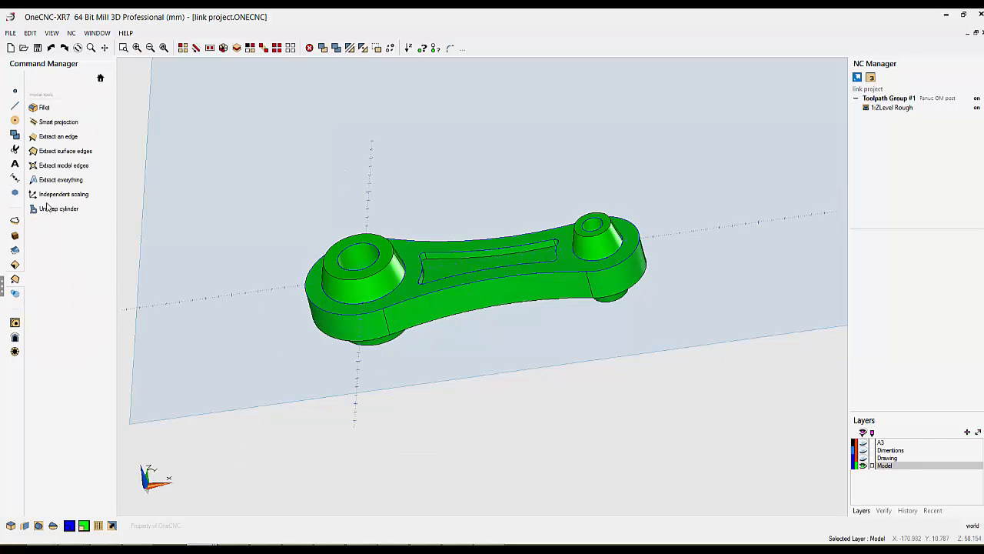
left_click(44, 108)
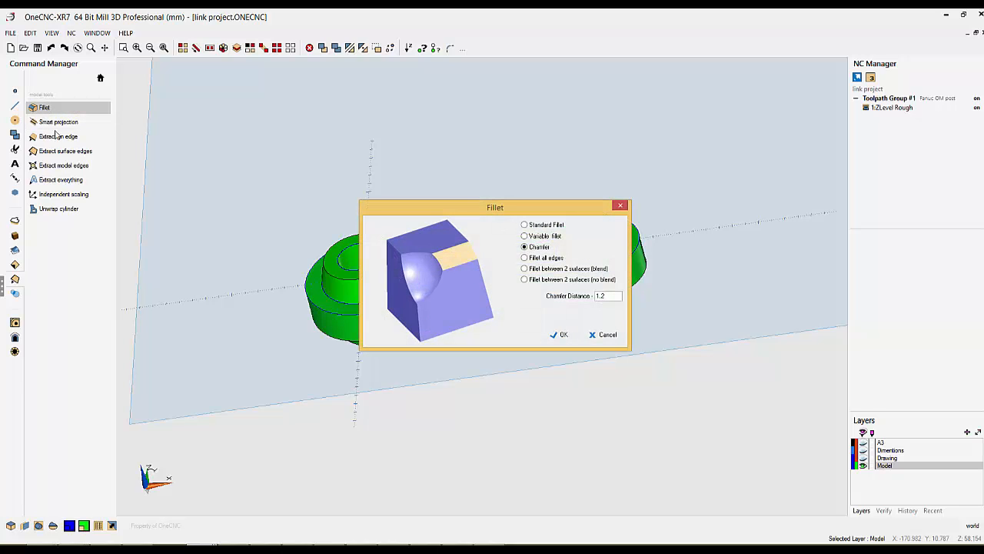
left_click(525, 225)
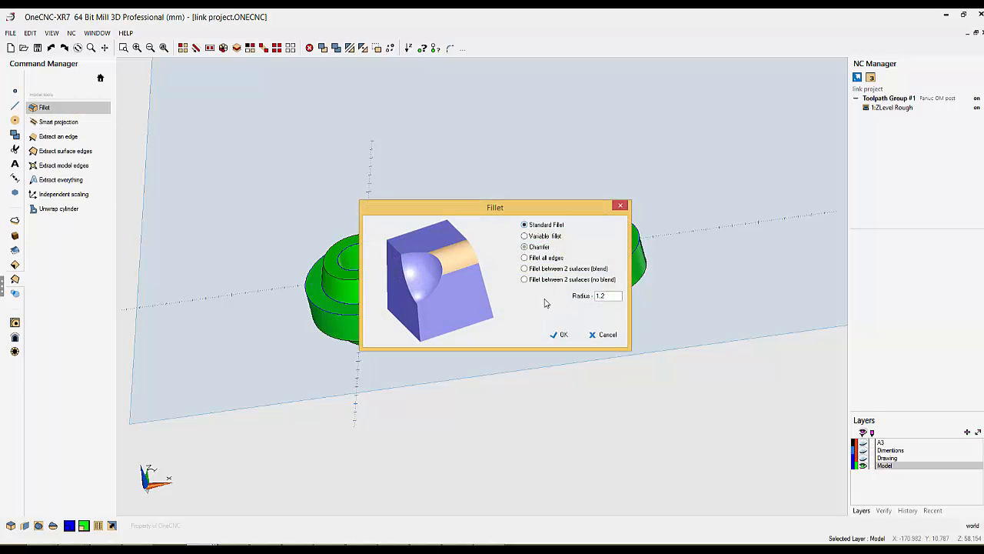
left_click_drag(615, 298, 581, 292)
left_click(559, 337)
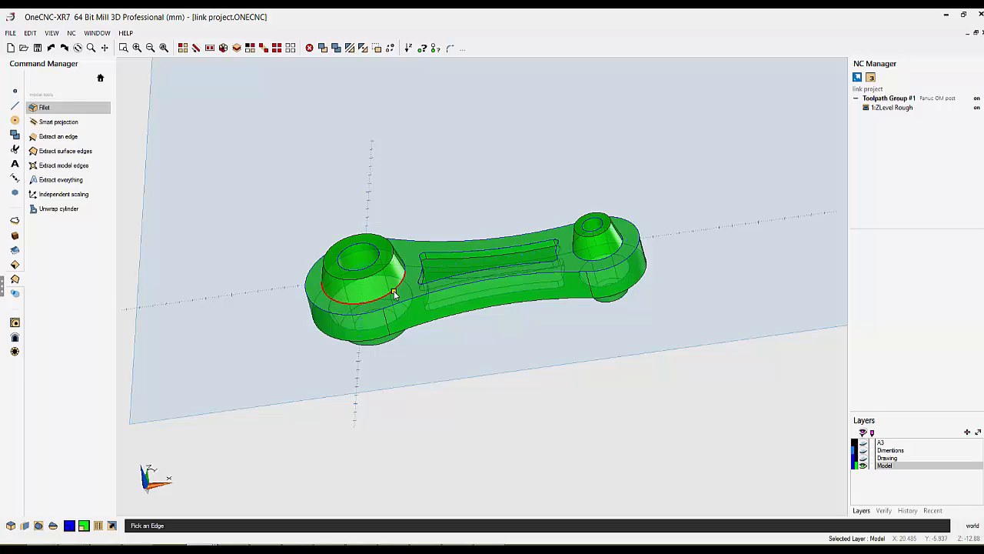
Pick the base edges of the bosses and the floor edges of the pockets on both sides of the link for filleting
left_click(395, 295)
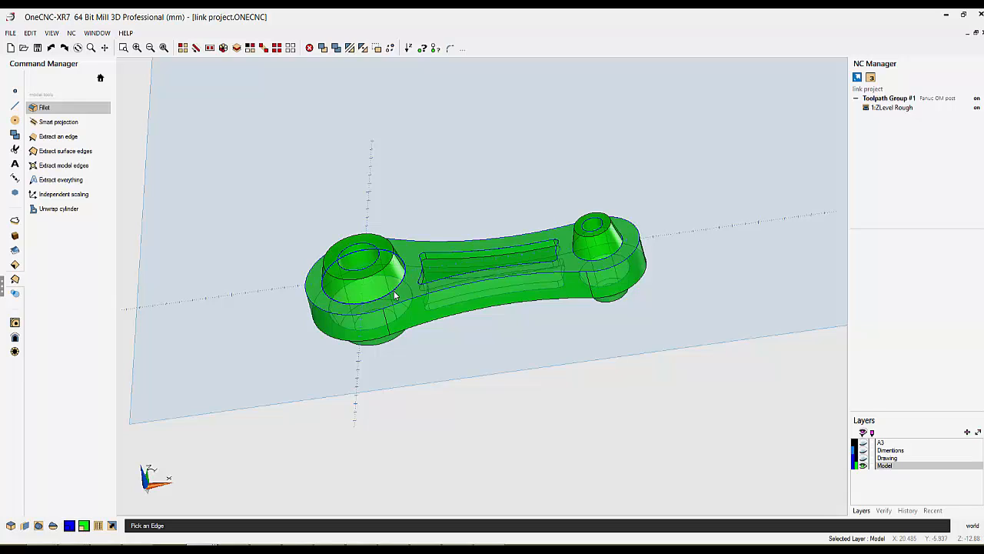
left_click(582, 257)
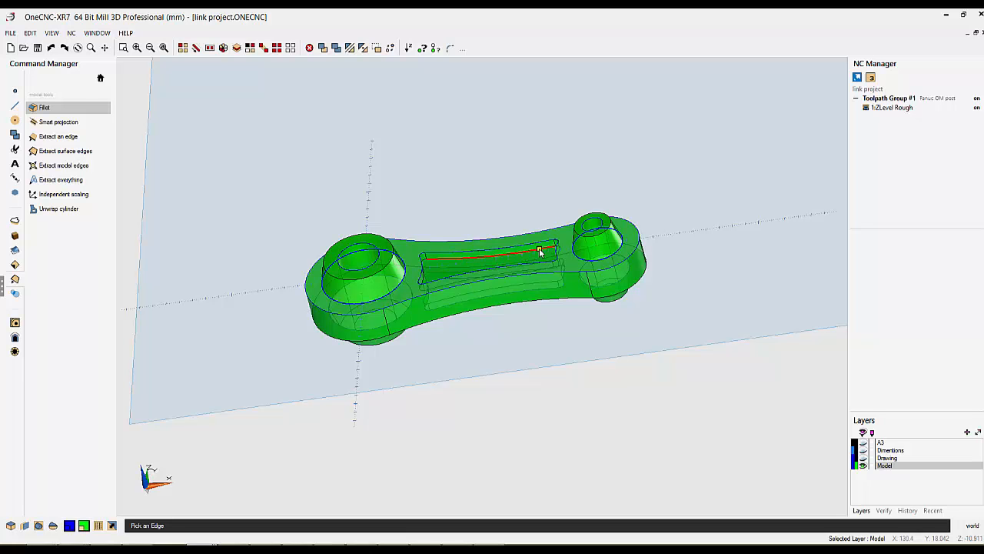
left_click(541, 252)
middle_click_drag(565, 395, 463, 165)
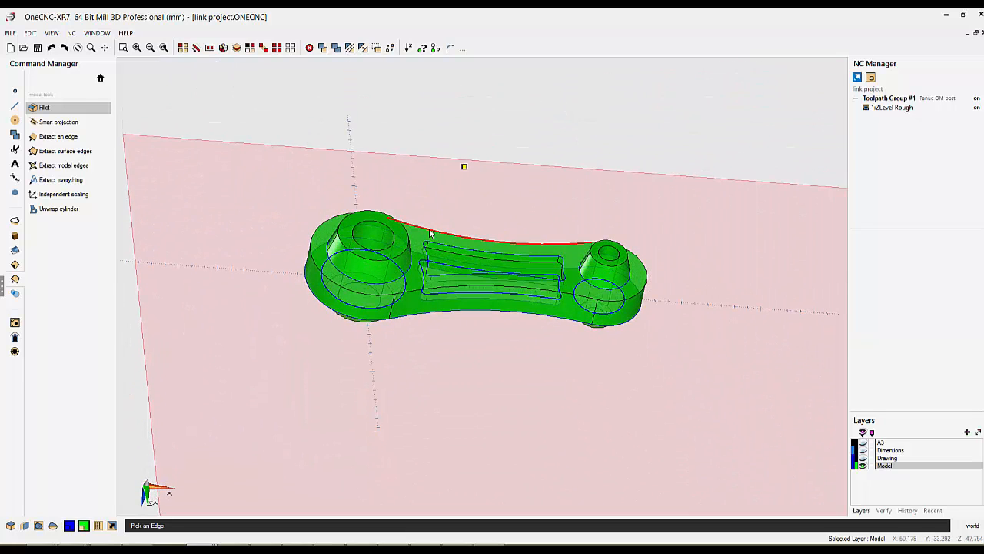
left_click(393, 283)
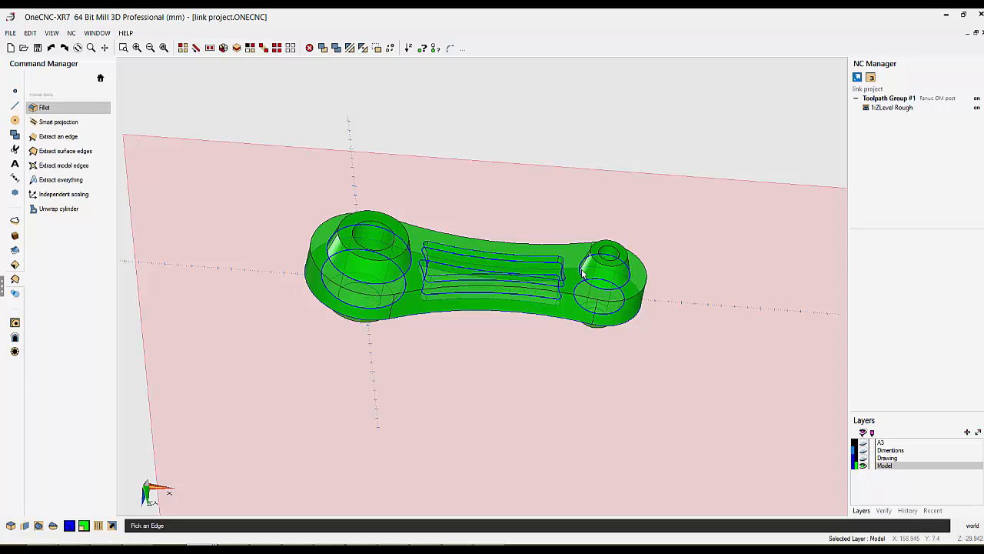
left_click(400, 254)
left_click(601, 267)
Add the outer rim edges of the large and small bosses to the selection and apply the fillet to all picked edges
middle_click_drag(498, 349, 492, 269)
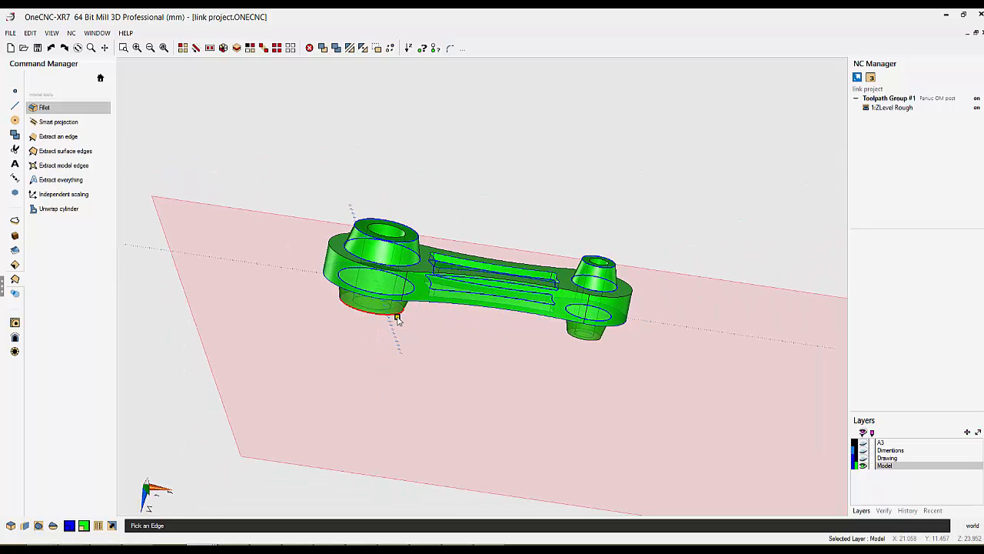
left_click(390, 315)
left_click(576, 340)
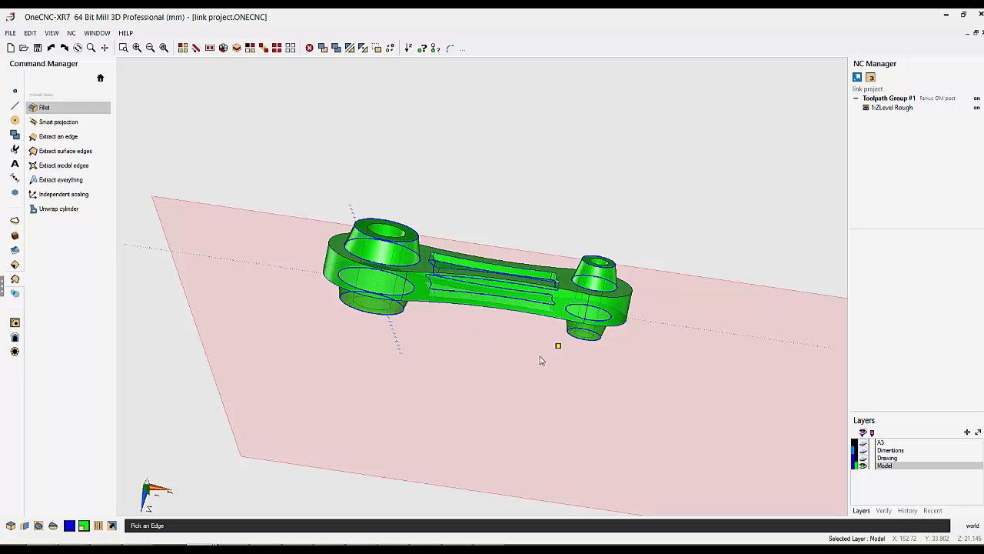
right_click(486, 377)
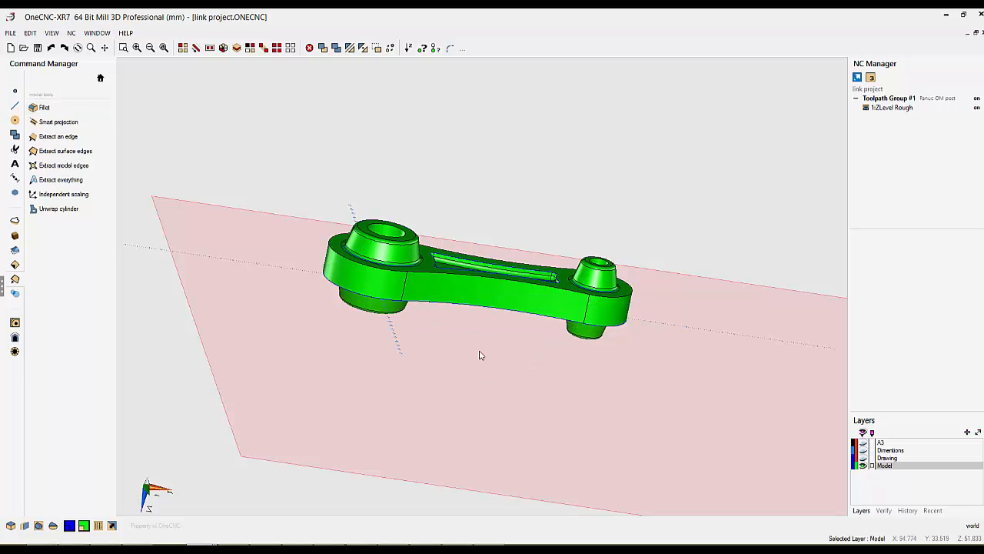
Apply a Standard Fillet with a radius of 3.175 to the upper and lower outer perimeter edges of the link body
middle_click_drag(484, 209, 485, 538)
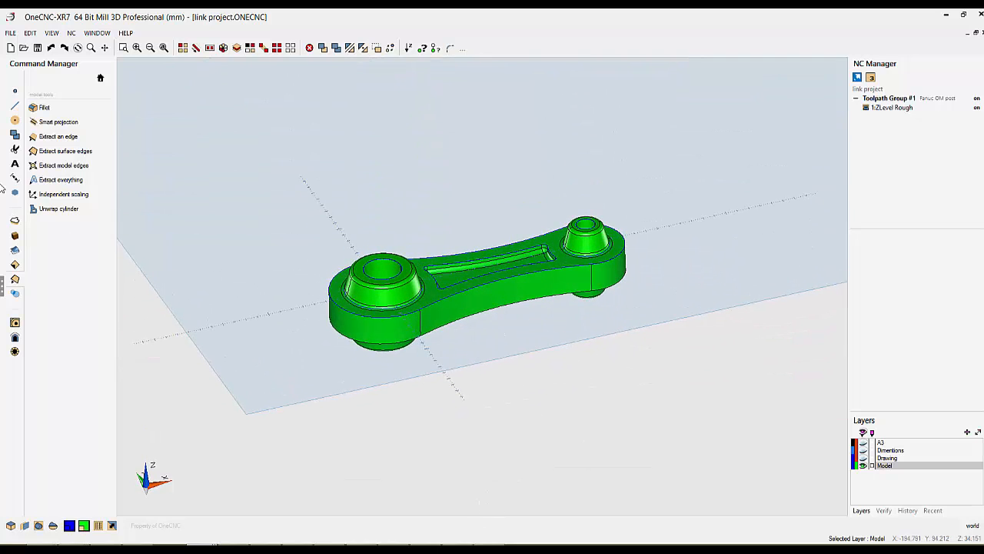
left_click(44, 107)
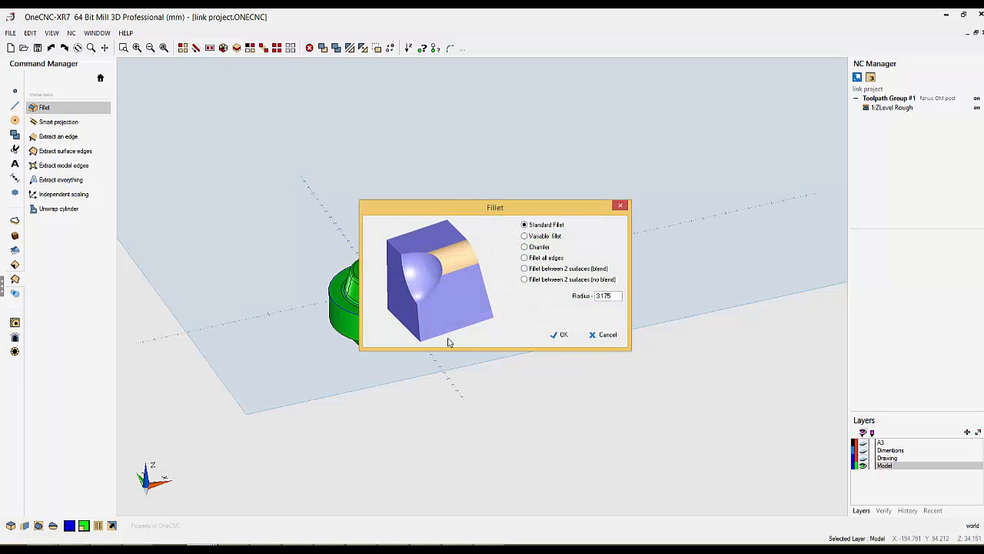
left_click(565, 336)
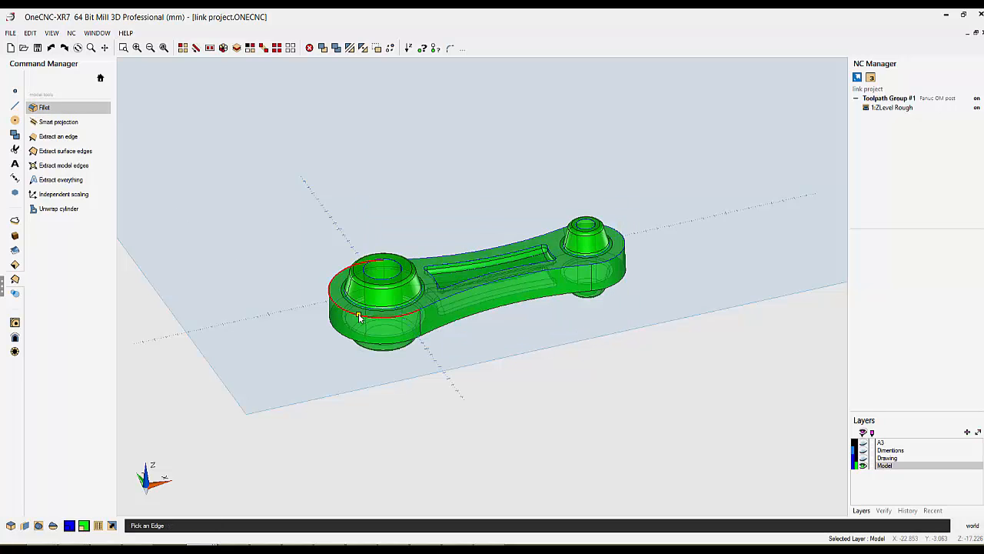
left_click(359, 316)
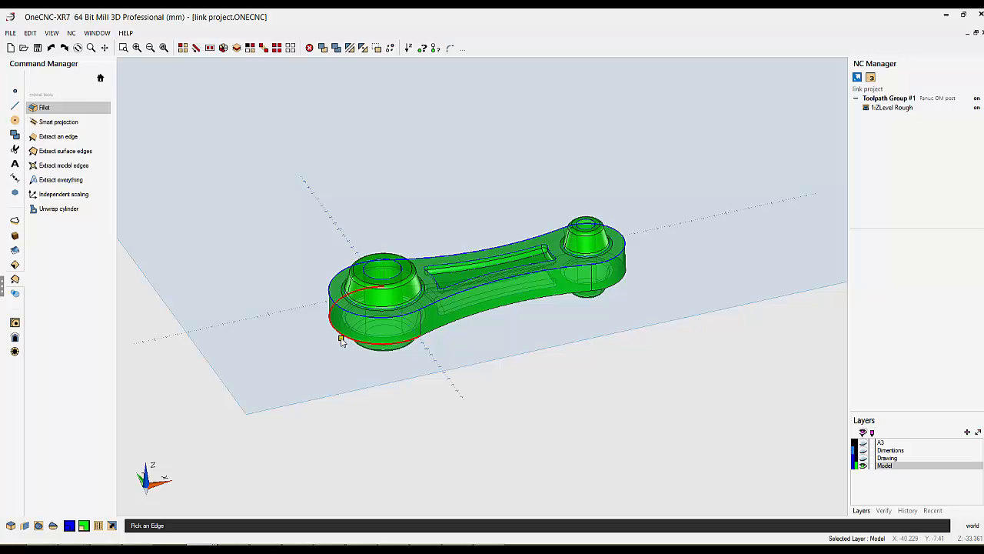
left_click(341, 338)
right_click(290, 288)
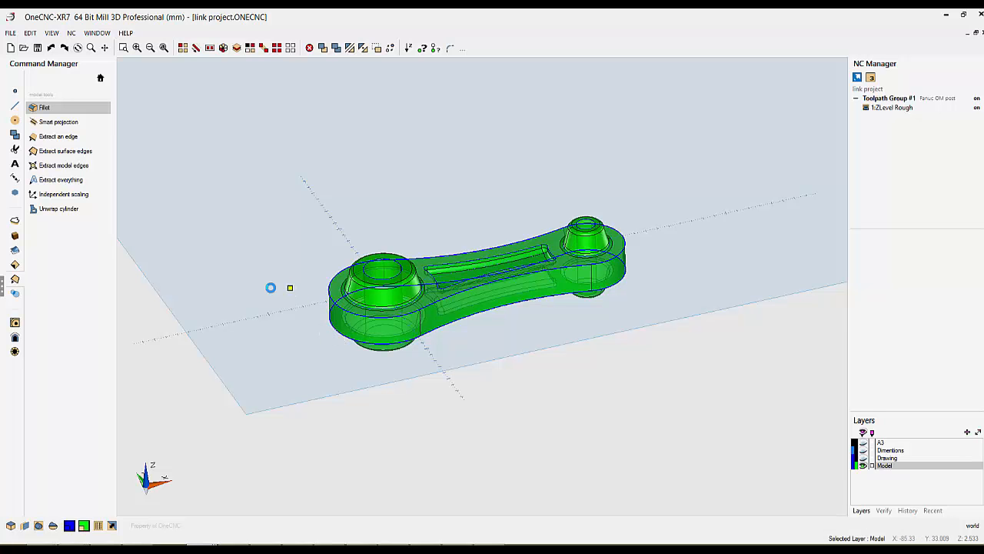
middle_click_drag(271, 287, 311, 299)
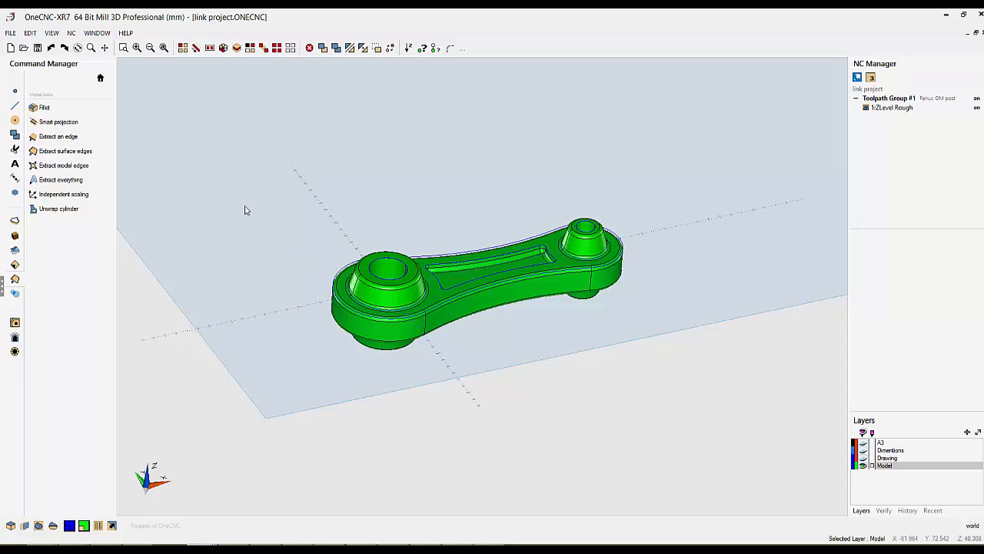
Chamfer the hole edges of the large and small bosses on both sides of the link with a chamfer distance of .5
left_click(44, 109)
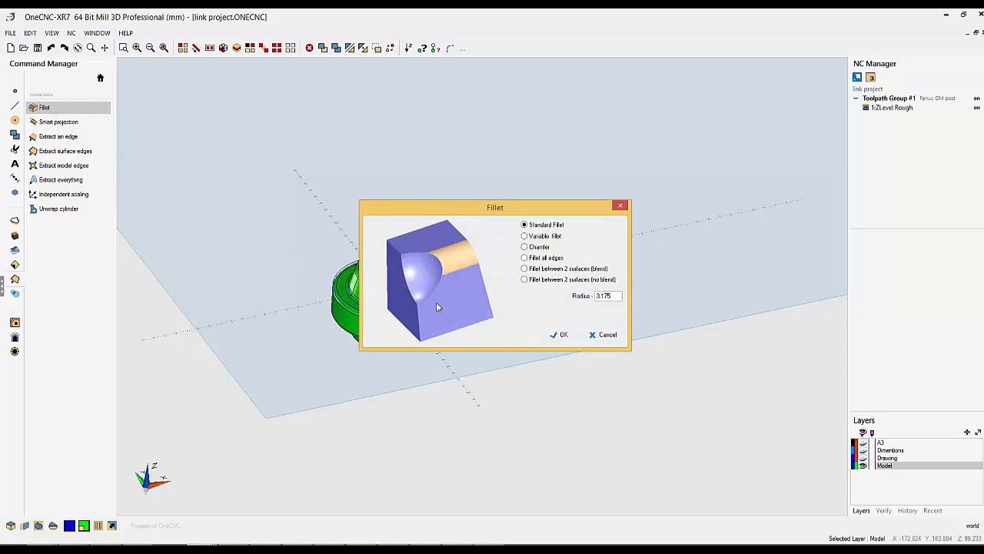
left_click(525, 247)
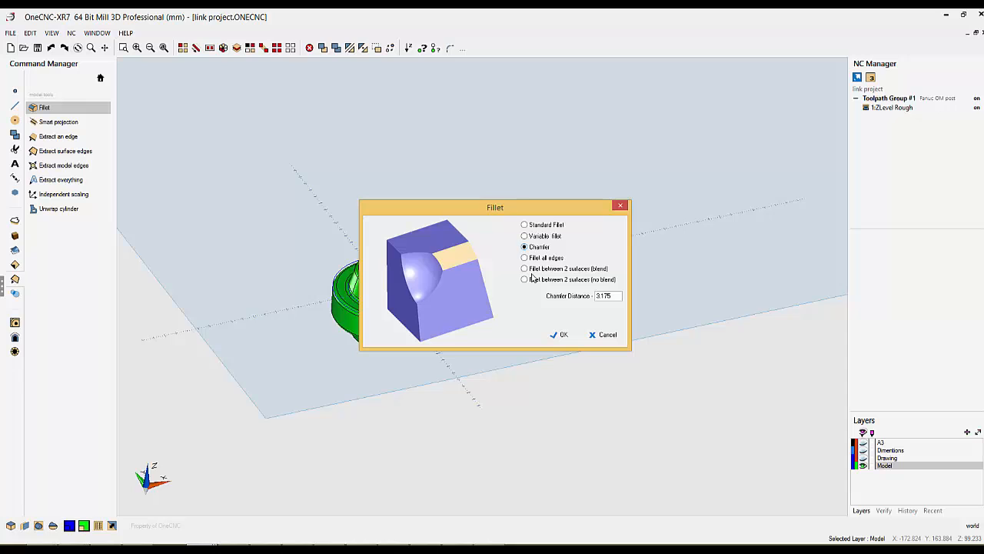
double_click(598, 295)
type(".5")
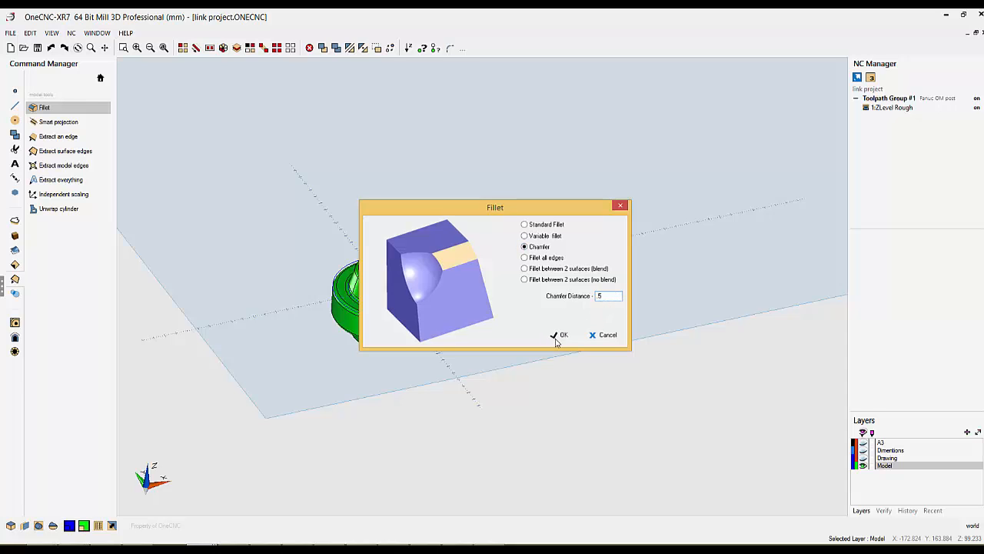
left_click(556, 336)
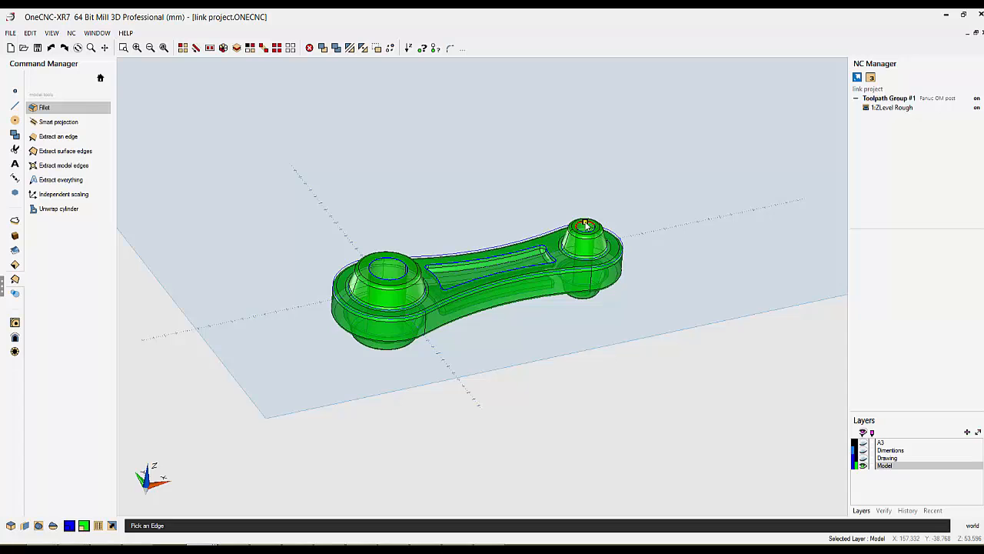
middle_click_drag(556, 334, 523, 89)
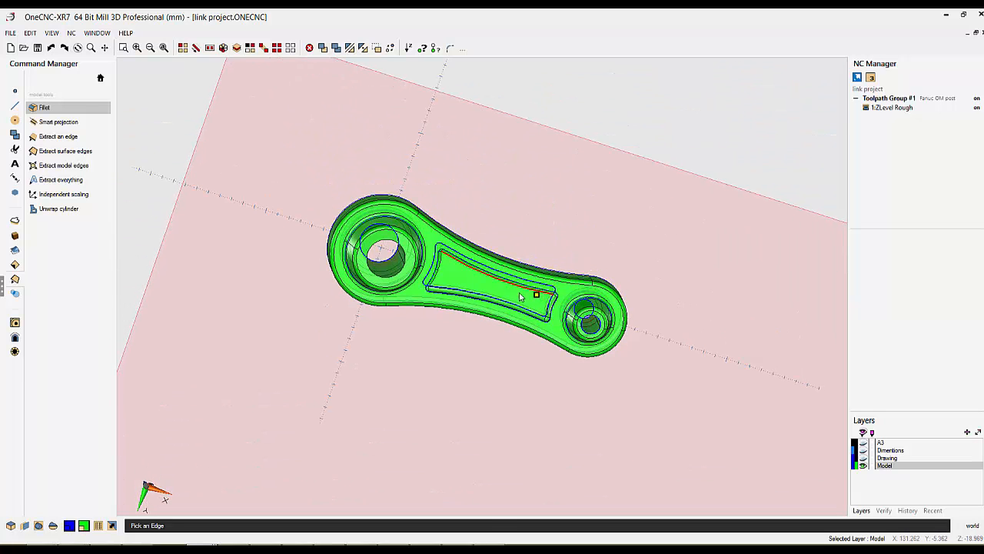
middle_click_drag(497, 224, 496, 164)
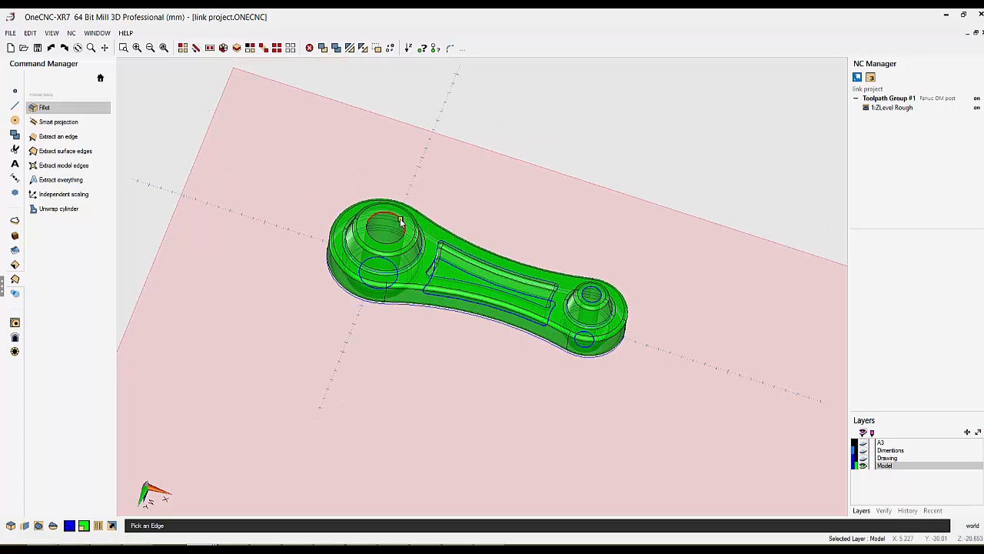
left_click(469, 240)
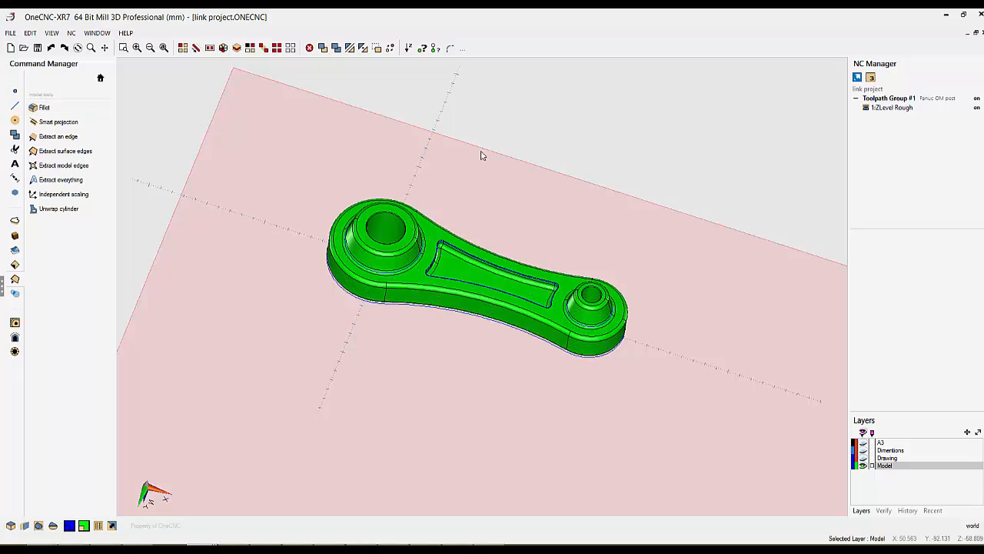
middle_click_drag(482, 153, 448, 367)
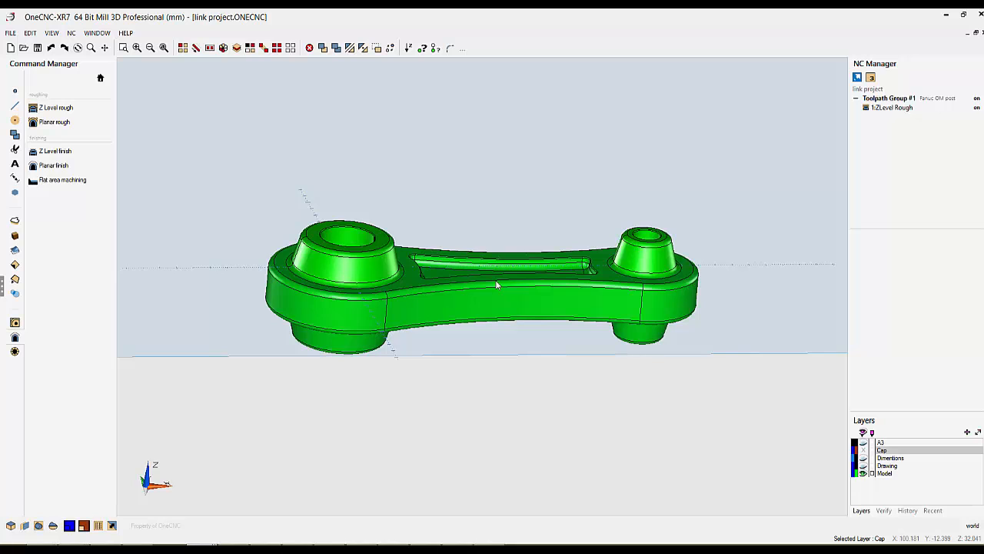
Extract the rim edges of the large boss hole, the upper pocket and the small boss hole onto the Cap layer
mouse_move(497, 284)
middle_mouse_down()
mouse_move(516, 244)
mouse_move(492, 277)
middle_mouse_up()
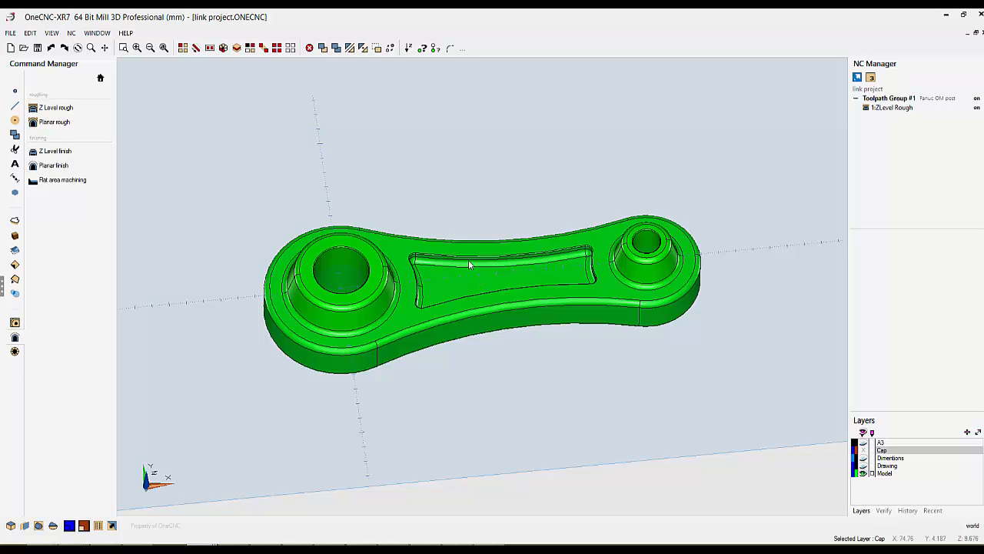
left_click(14, 280)
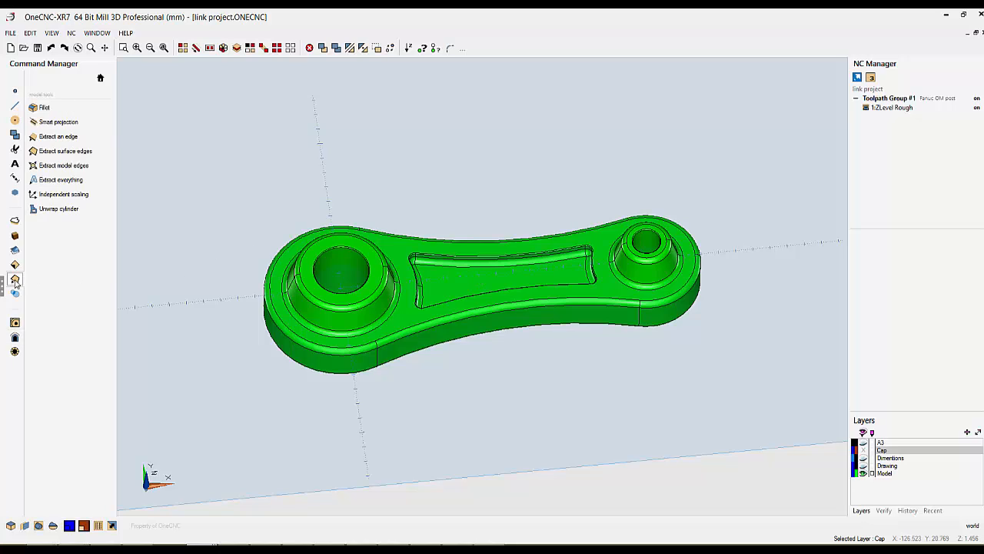
left_click(60, 136)
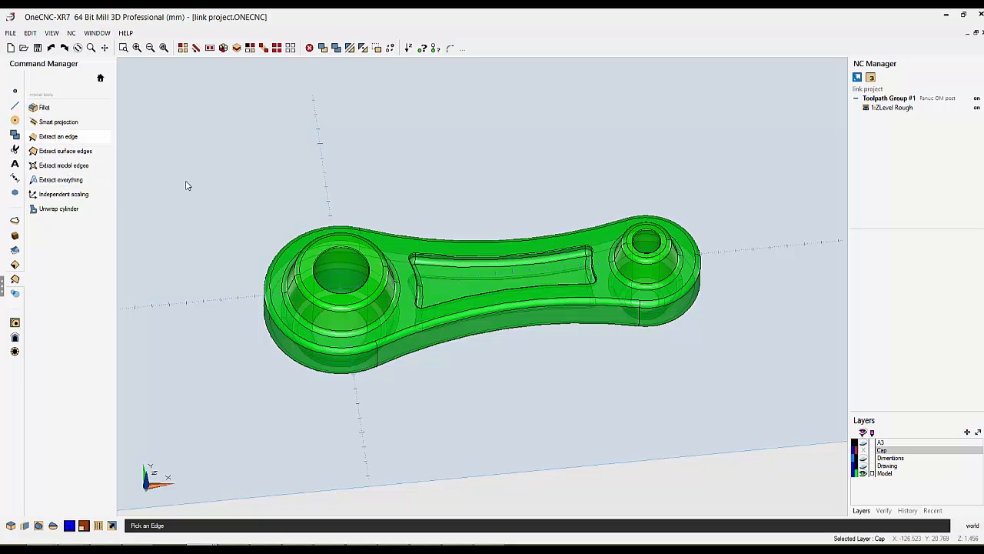
left_click(339, 247)
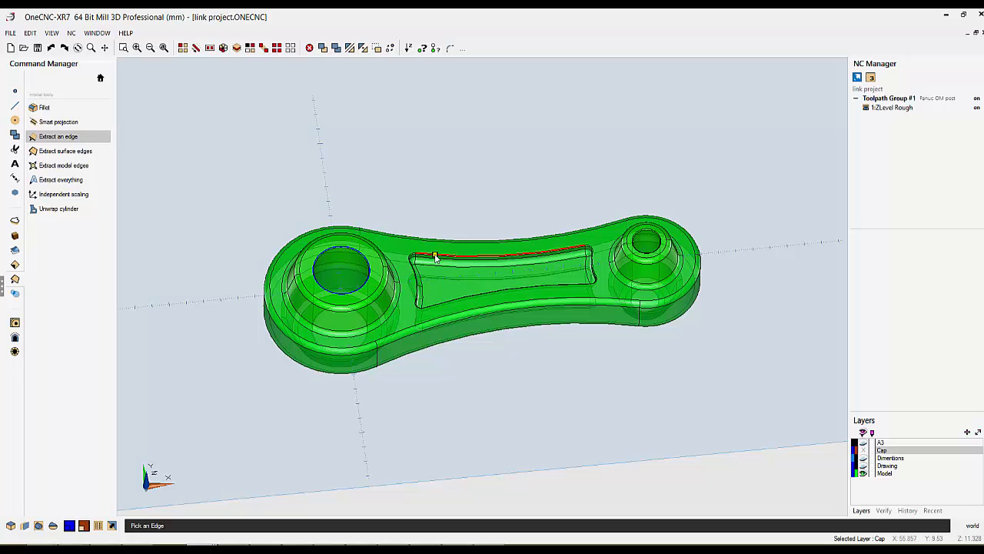
left_click(435, 258)
left_click(651, 232)
scroll(655, 240, "up", 2)
scroll(655, 241, "up", 2)
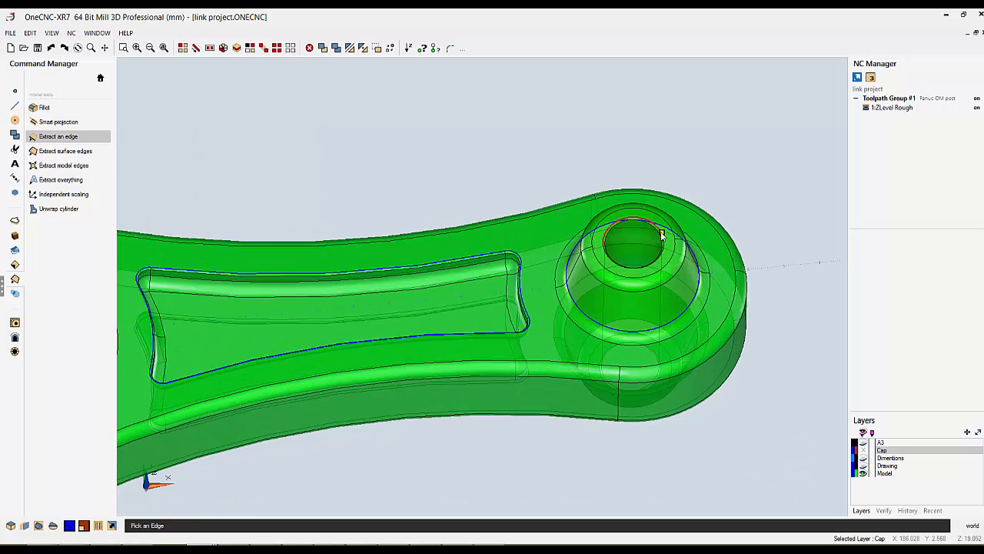
left_click(663, 233)
key("Escape")
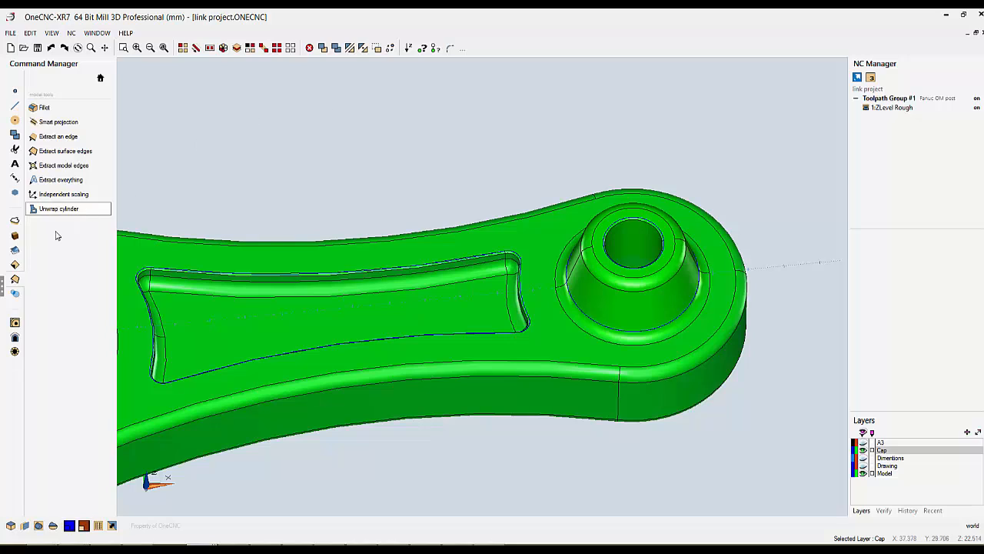
Cap the large and small boss holes with a surface from curves built on their extracted rim loops
left_click(15, 250)
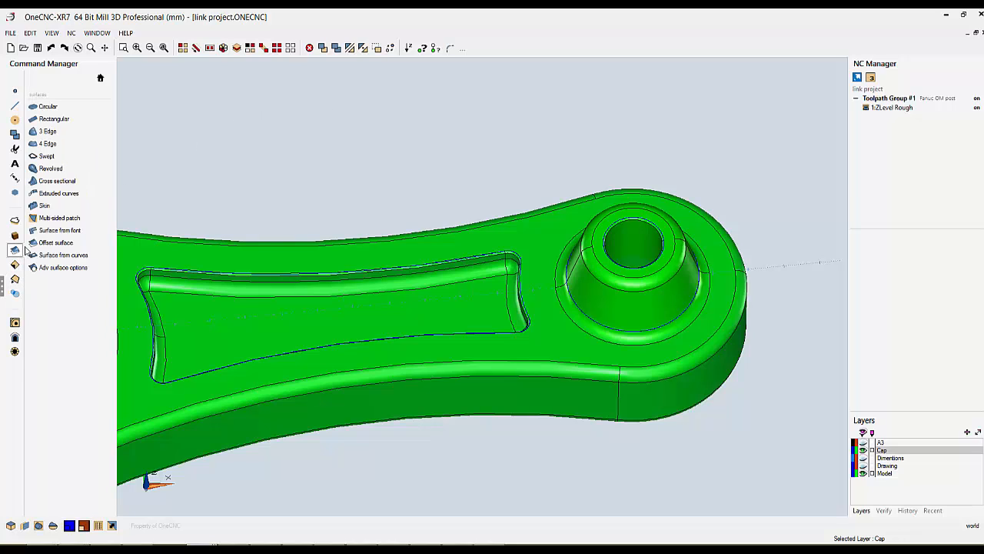
left_click(60, 260)
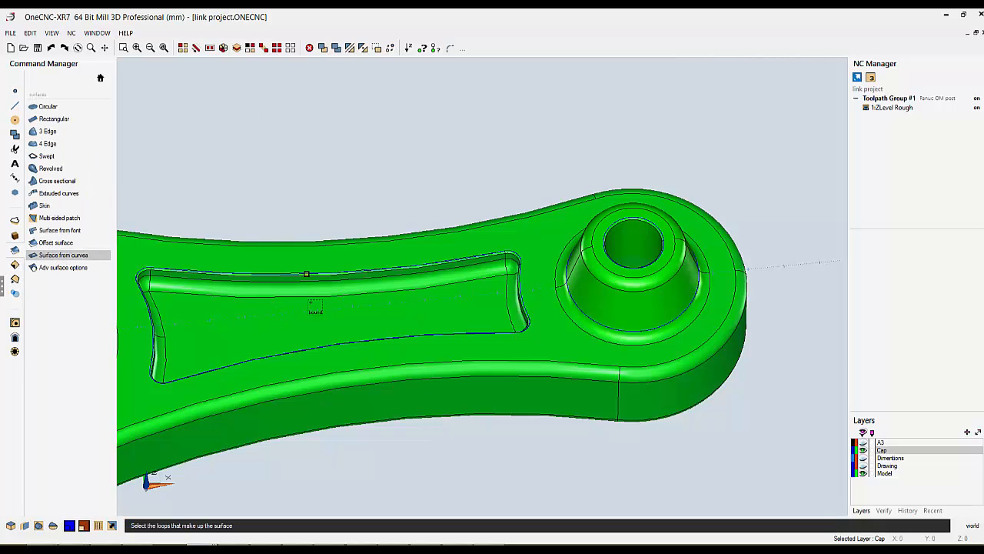
scroll(313, 320, "down", 1)
scroll(313, 320, "down", 2)
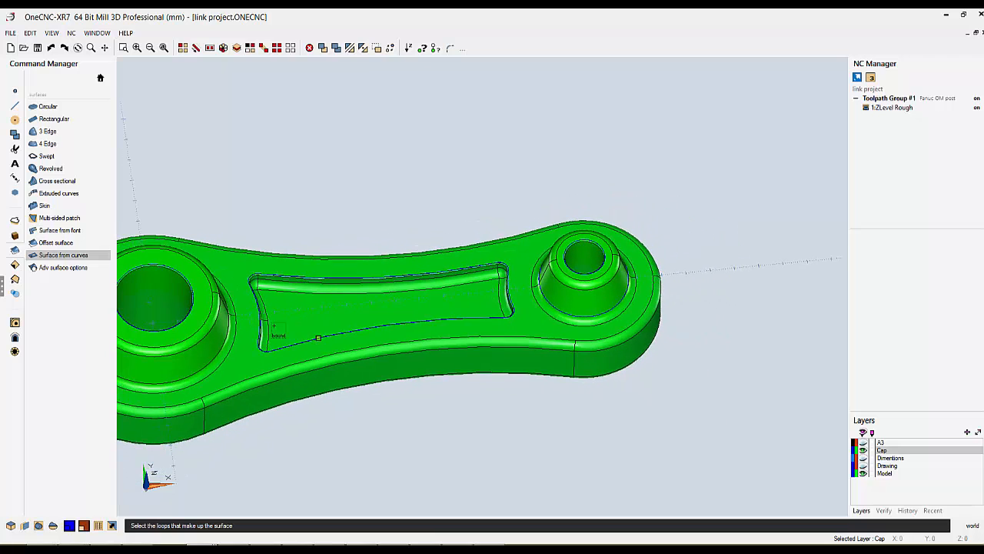
left_click(193, 293)
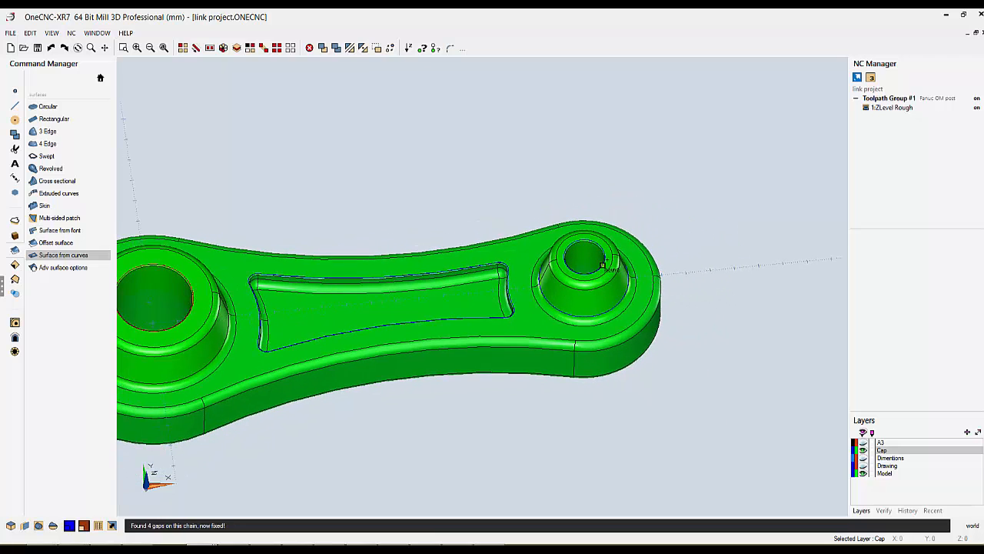
left_click(615, 254)
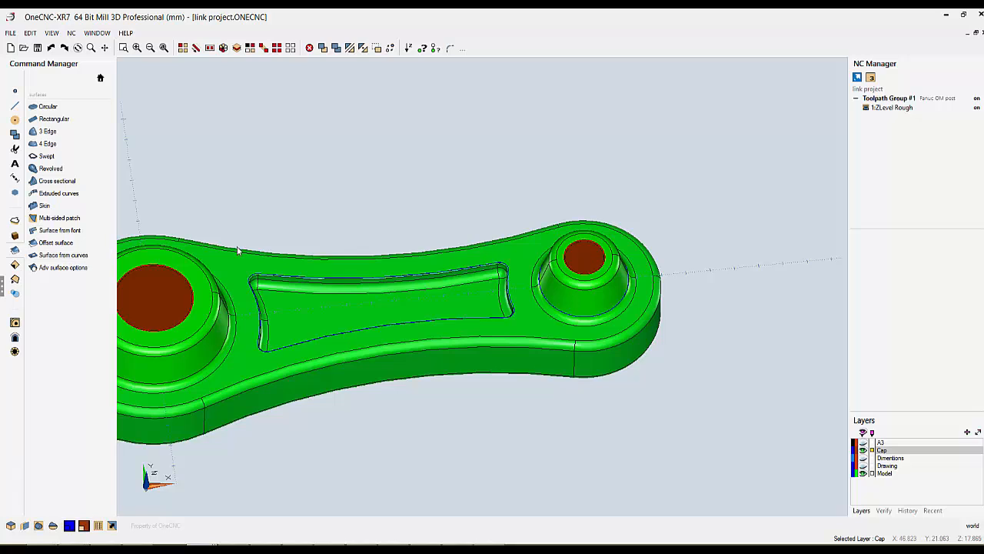
Cap the upper pocket with a surface from curves built on its extracted outline
left_click(46, 258)
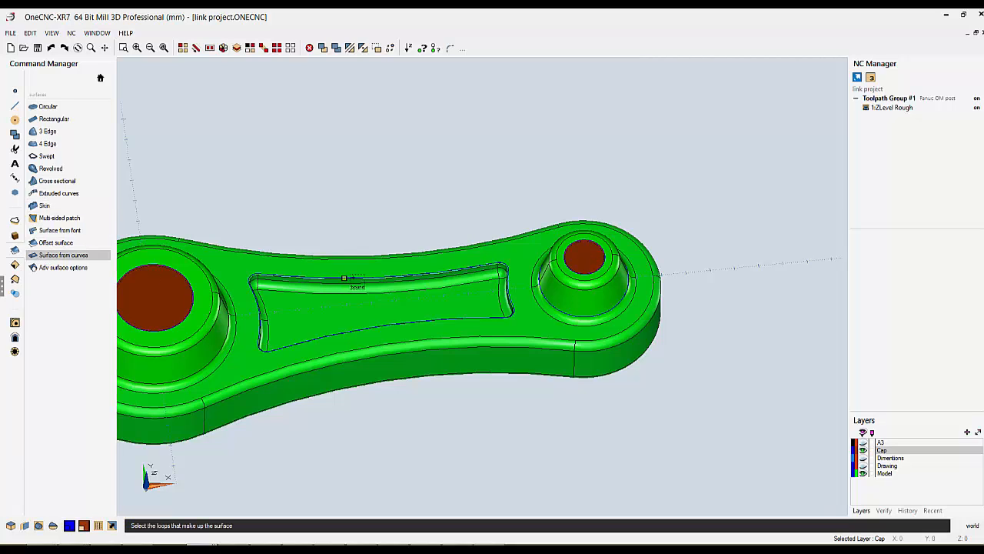
left_click(355, 274)
scroll(372, 187, "down", 5)
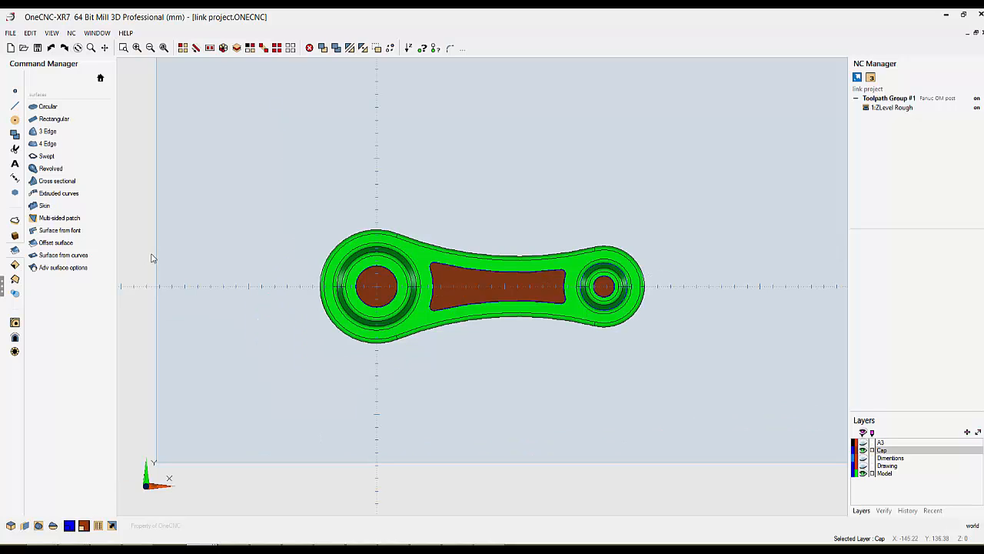
Draw a boundary rectangle with corner radius 0 around the whole link, ending its second corner at X 220, Y -50
left_click(100, 78)
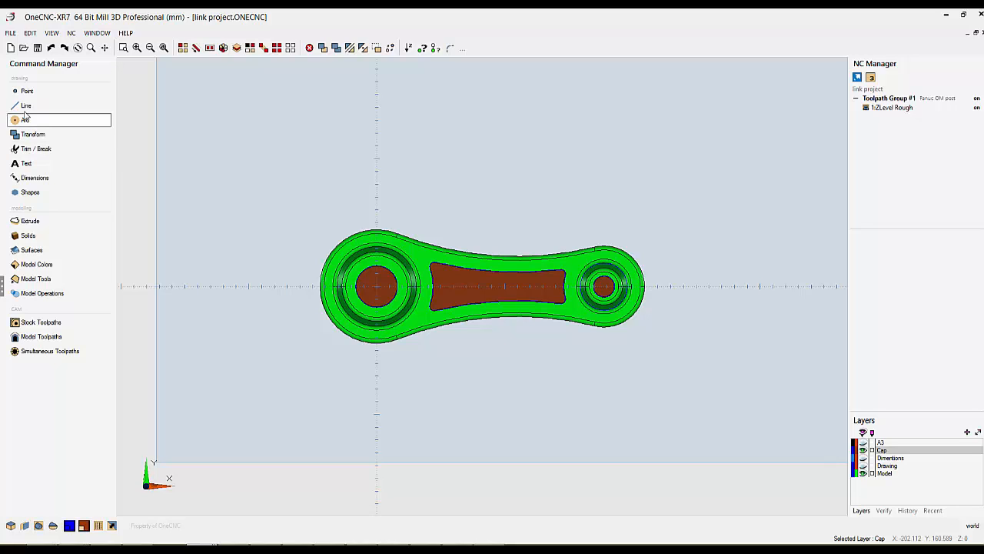
left_click(25, 105)
left_click(51, 122)
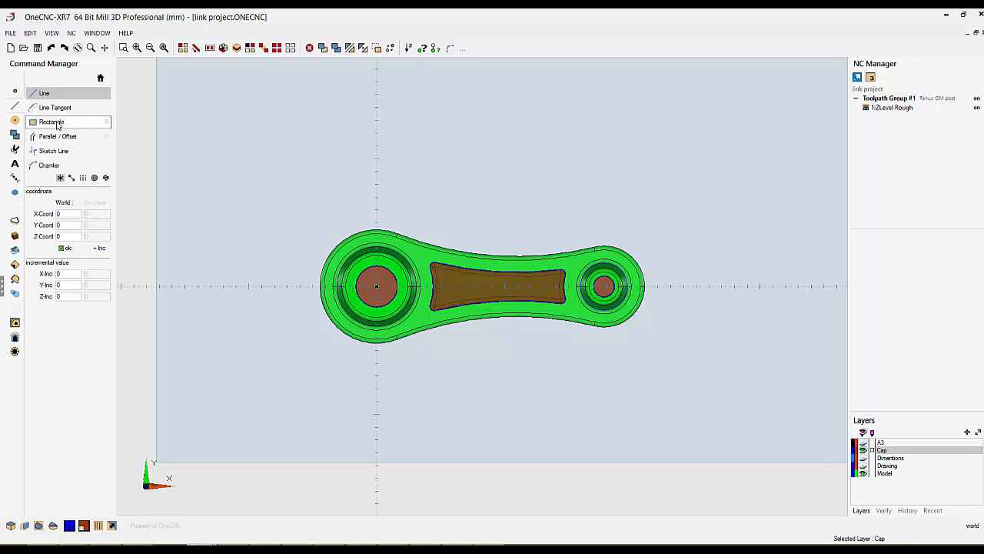
left_click(311, 224)
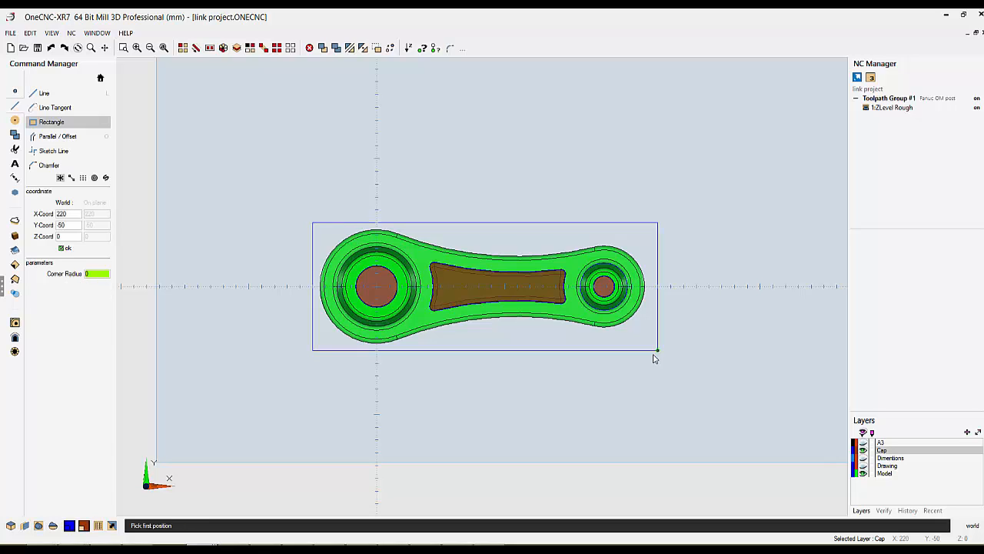
left_click(652, 353)
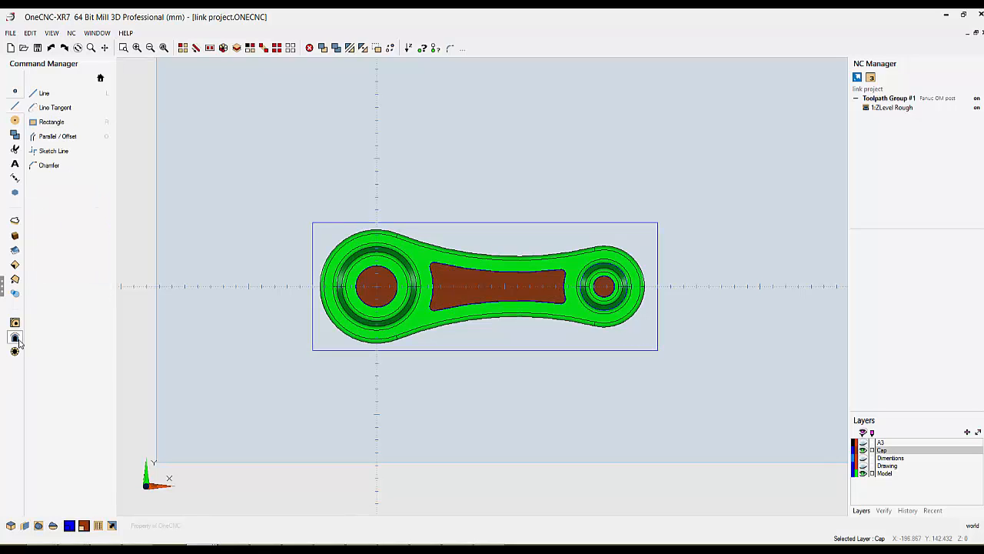
Start a Z Level rough toolpath with the 20mm high feed @ R0.8 bullnose tool and proceed to the clearance settings
left_click(14, 351)
left_click(64, 112)
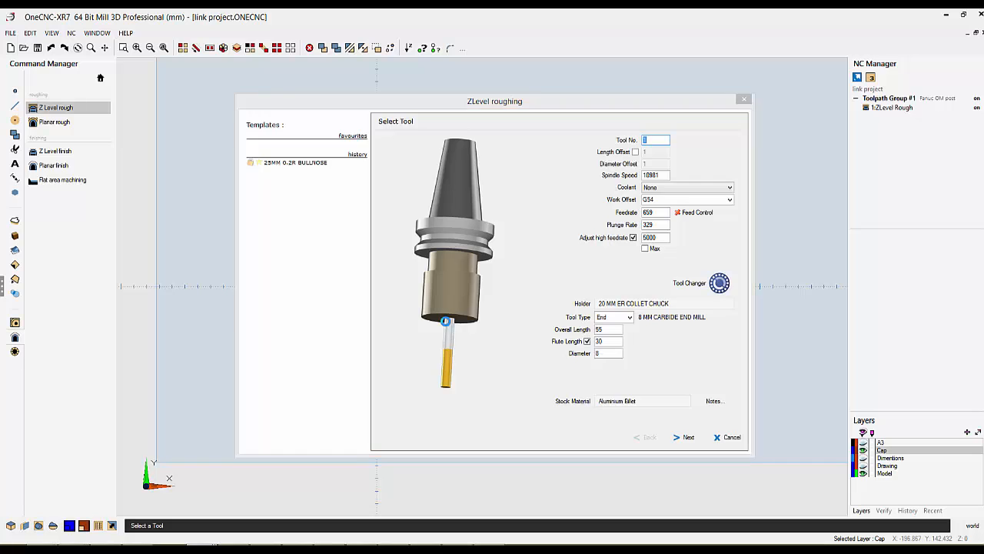
left_click(451, 335)
left_click(361, 170)
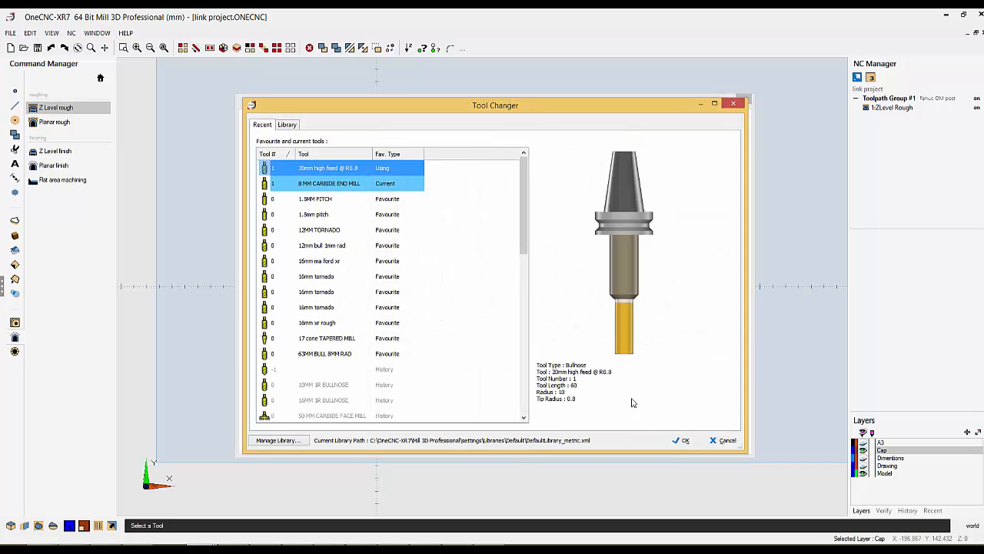
left_click(682, 440)
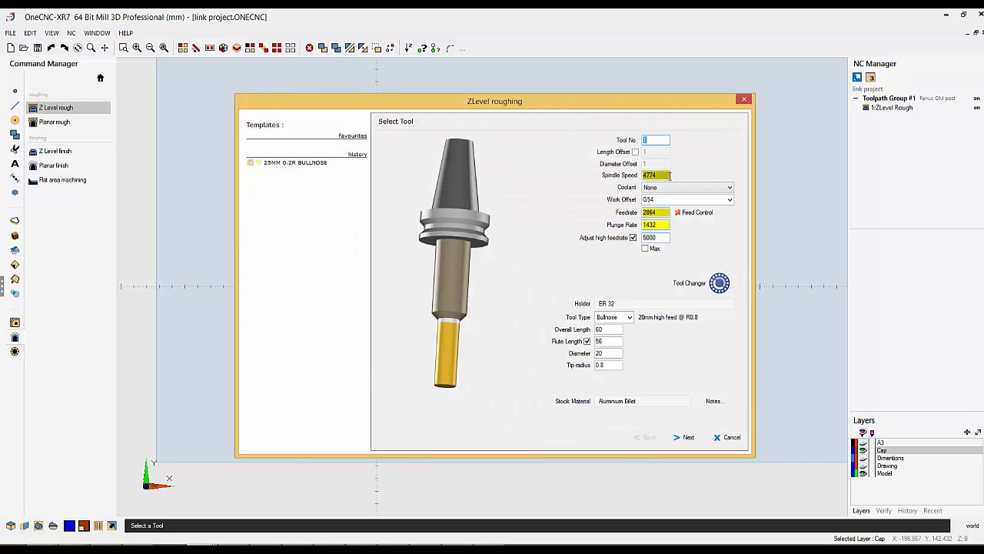
left_click(686, 437)
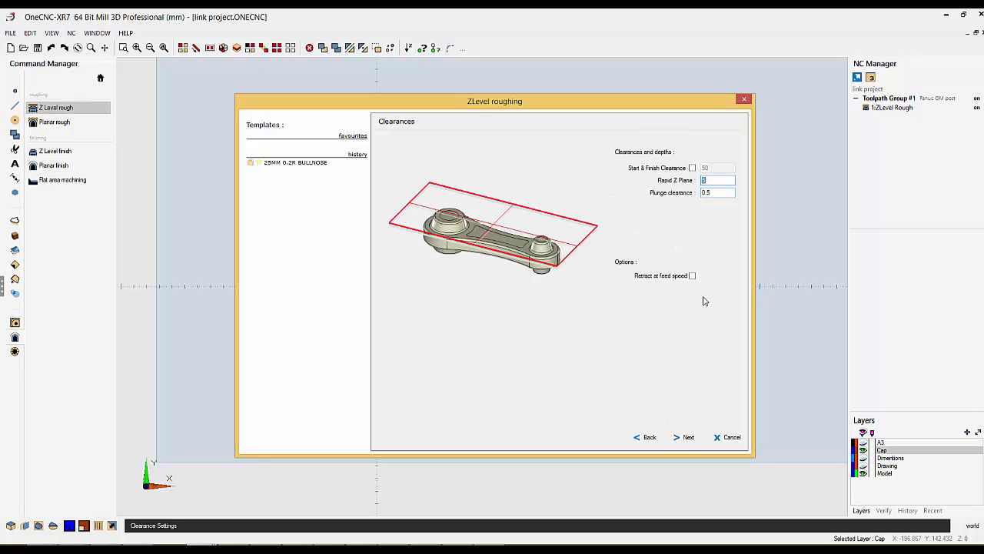
Accept the clearances, the Highspeed Open machining style without rest machining, and the Plunge entry for the roughing toolpath
left_click(688, 438)
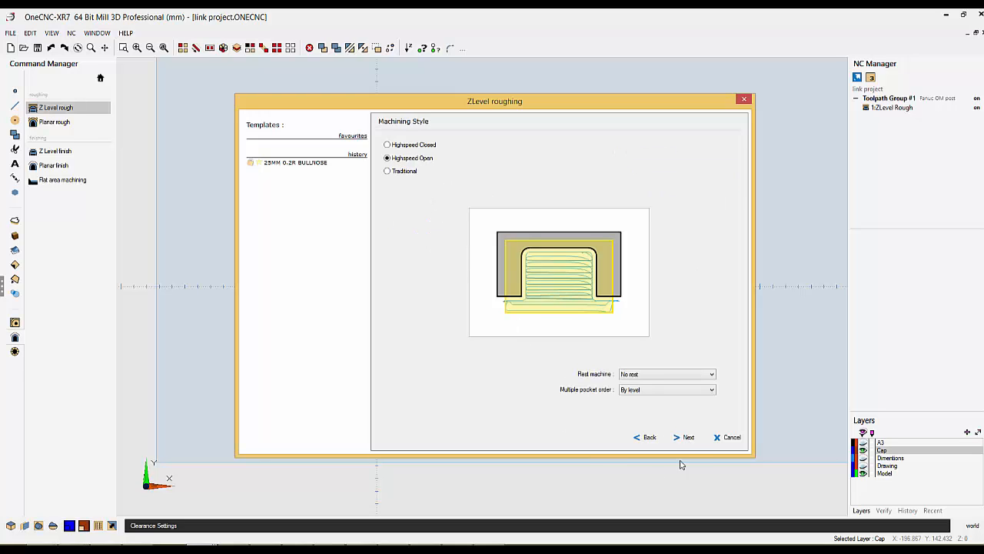
left_click(686, 437)
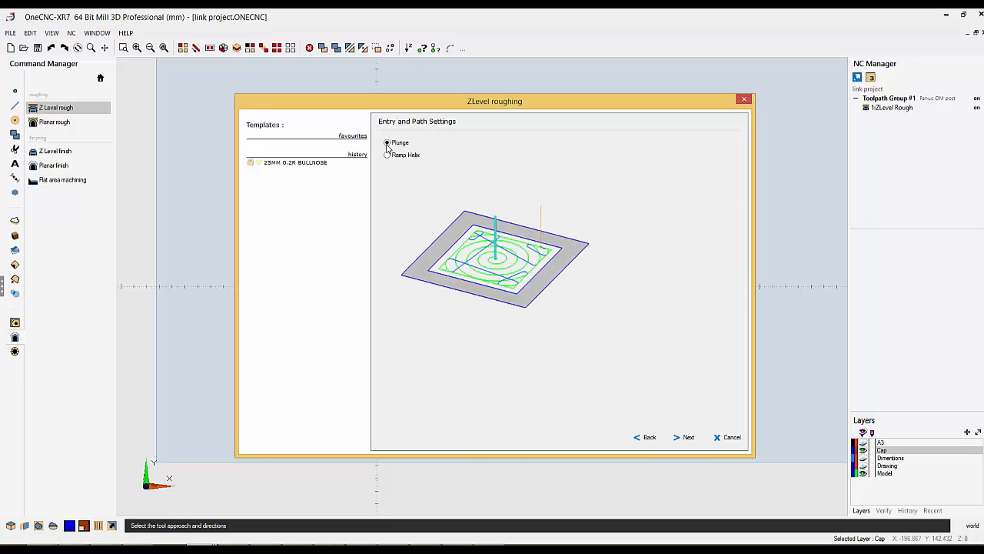
left_click(687, 437)
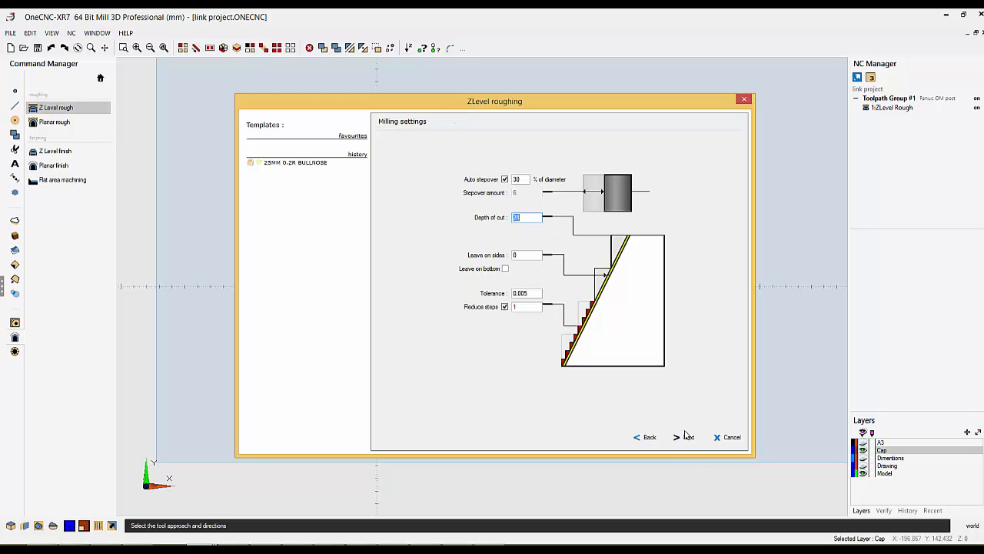
Set the depth of cut to 25 and the side allowance to 0.2, enable Leave on bottom, and accept the milling settings
double_click(516, 178)
double_click(527, 217)
type("25")
key("Tab")
type(".2")
left_click(505, 269)
double_click(515, 307)
left_click(688, 438)
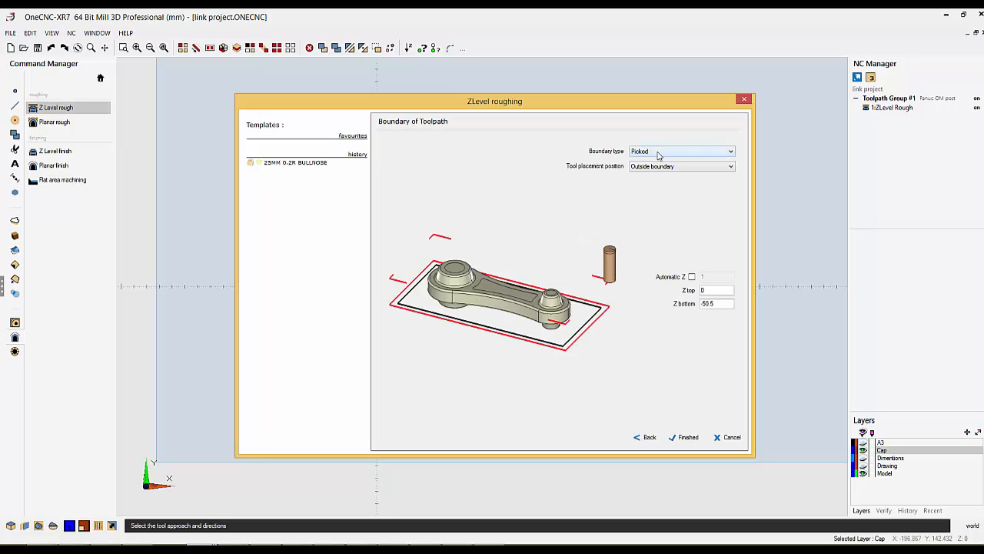
Set the toolpath's Z top to 1 and Z bottom to -45, and generate it using the rectangle around the link as boundary
double_click(703, 290)
type("1")
key("Tab")
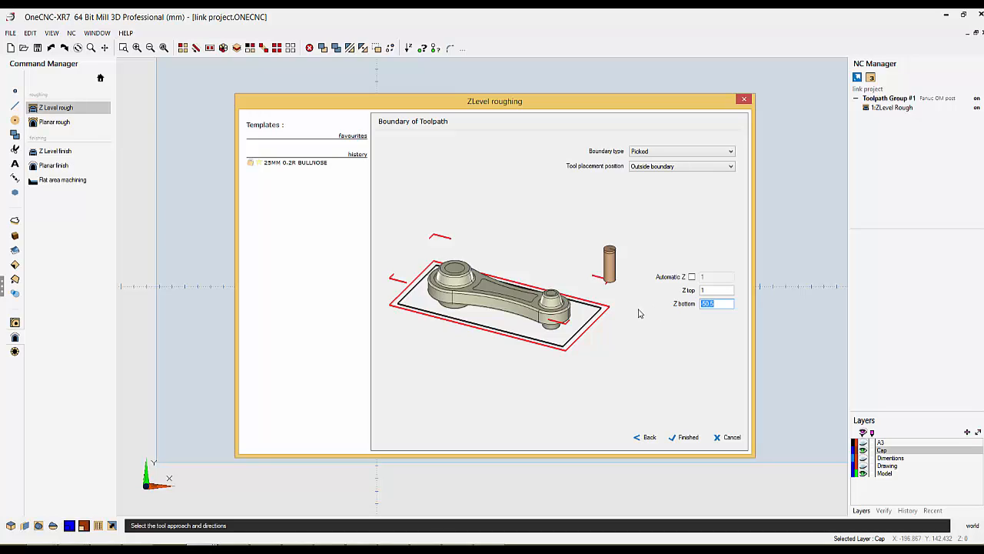
type("-45")
left_click(689, 442)
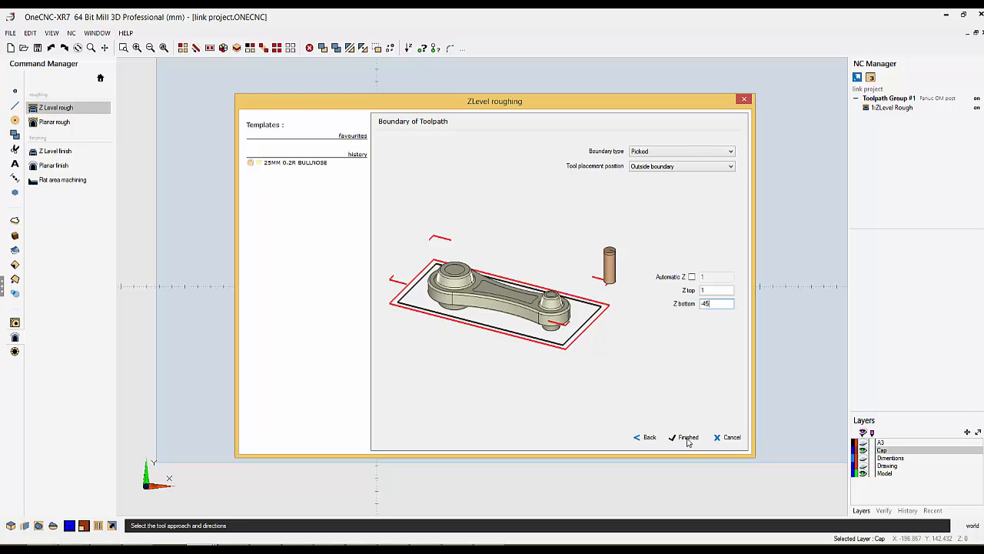
left_click(688, 442)
left_click(694, 312)
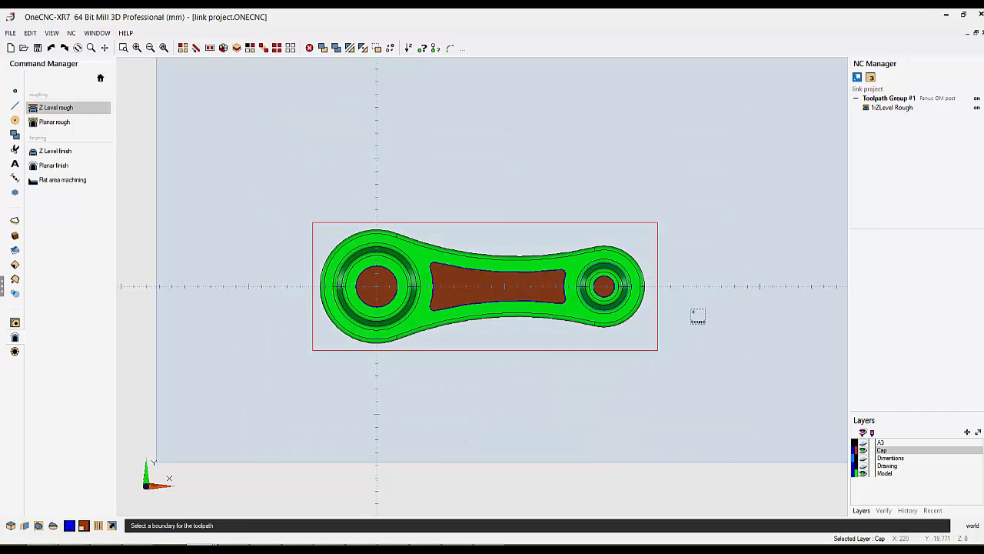
right_click(684, 325)
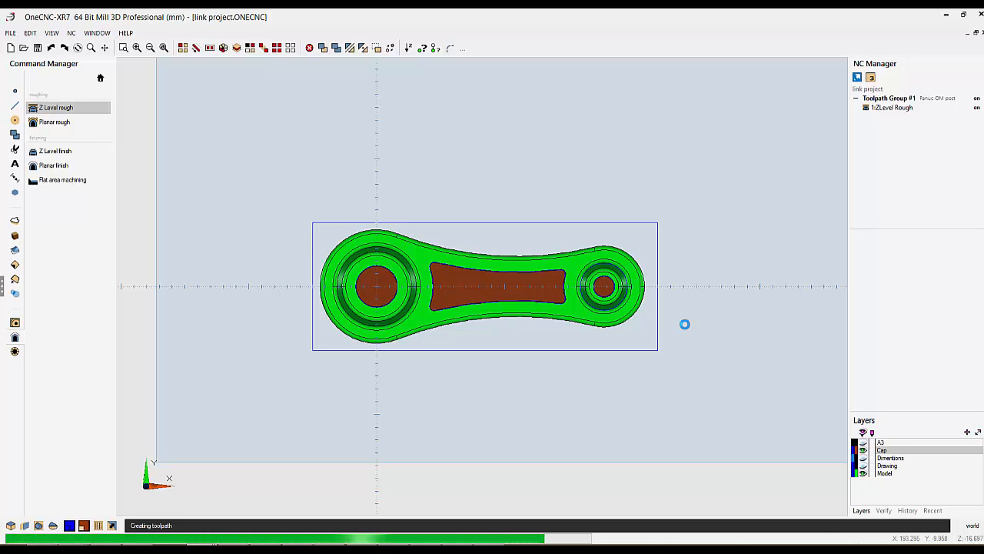
Start a solid verification of the second Z Level Rough toolpath, with stock defined by the picked rectangle and its Z top at 1
middle_click_drag(640, 350, 663, 257)
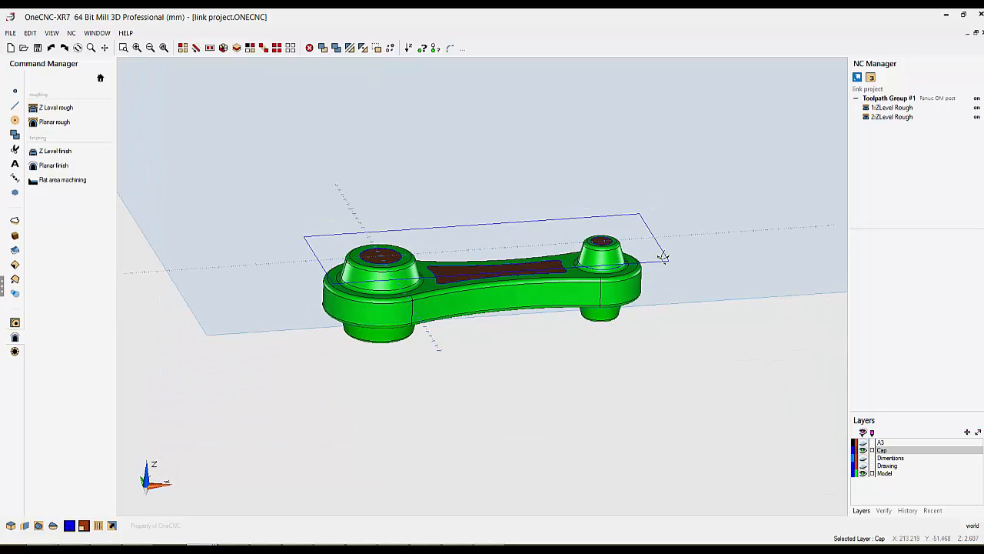
left_click(893, 117)
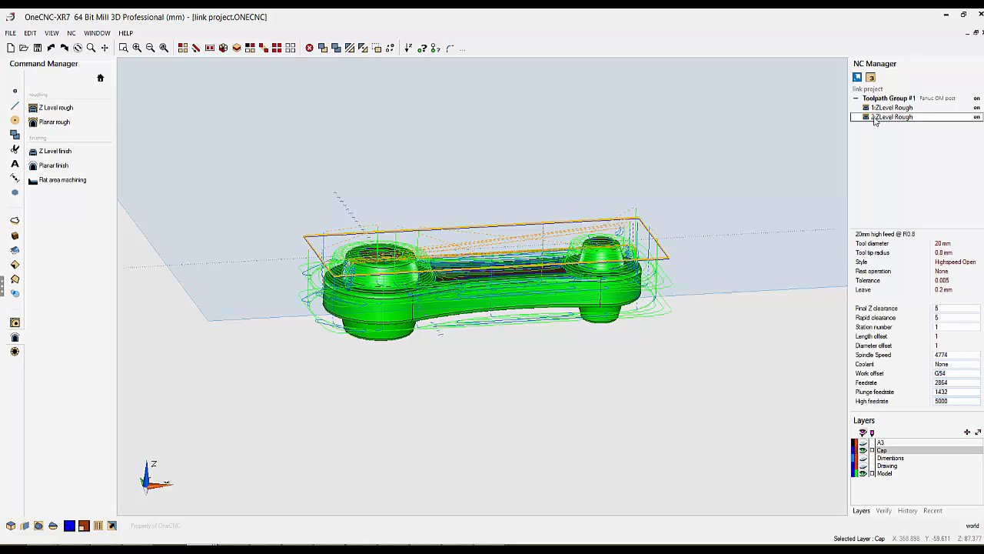
right_click(874, 121)
left_click(914, 152)
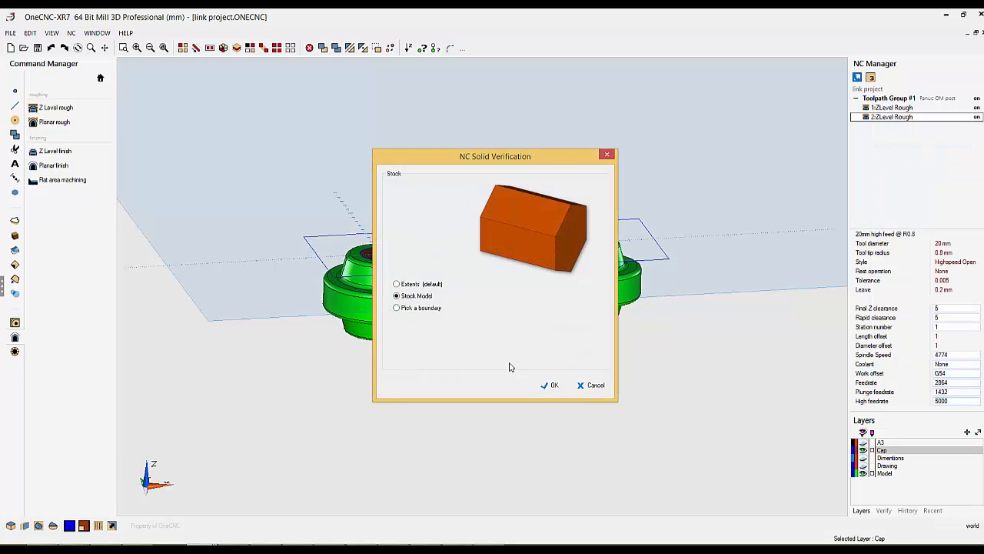
left_click(397, 309)
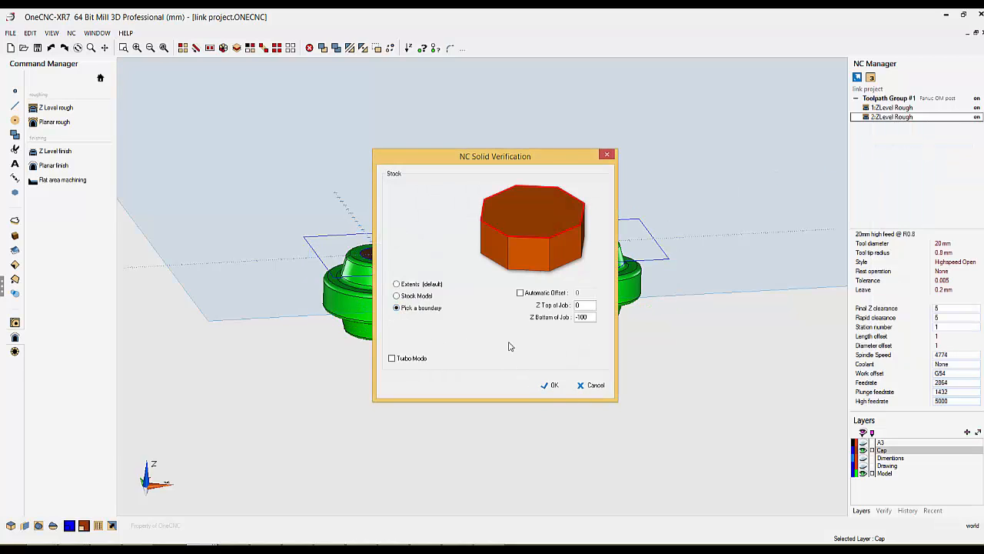
left_click_drag(584, 305, 529, 292)
type("1")
left_click_drag(594, 317, 529, 310)
type("-")
left_click(553, 386)
left_click(698, 213)
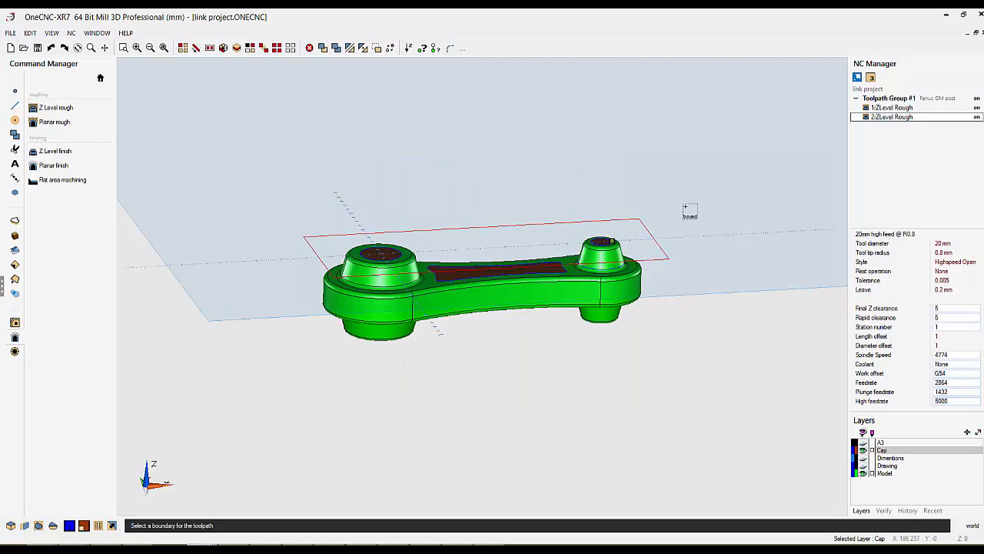
right_click(690, 211)
Replay the roughing simulation from the start at reduced speed, and raise the playback to the default speed
middle_click_drag(587, 244, 588, 253)
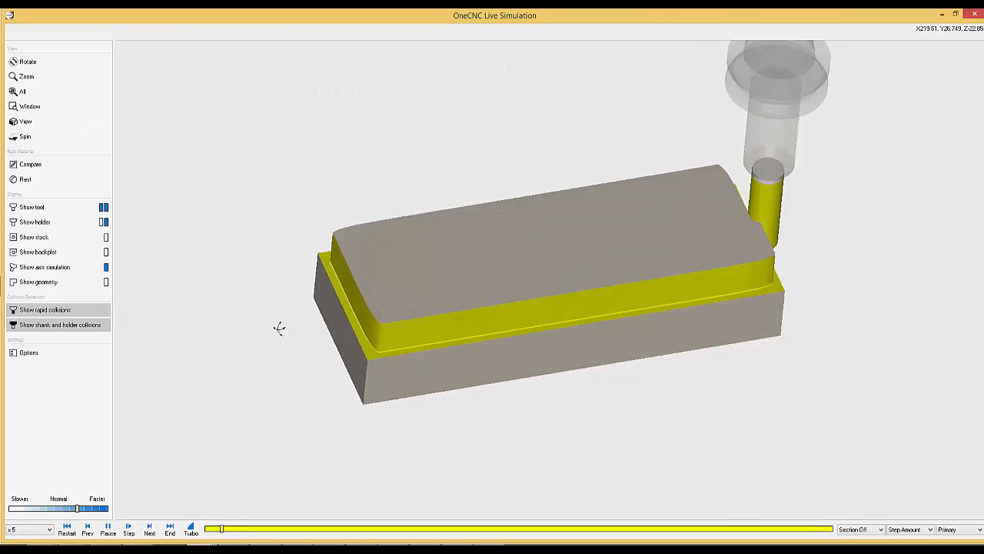
left_click(35, 510)
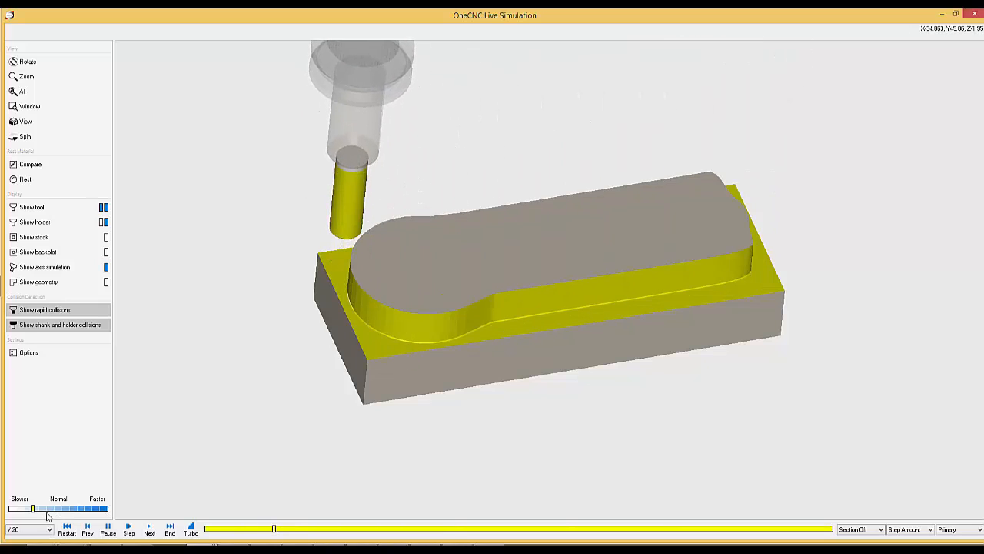
left_click(68, 531)
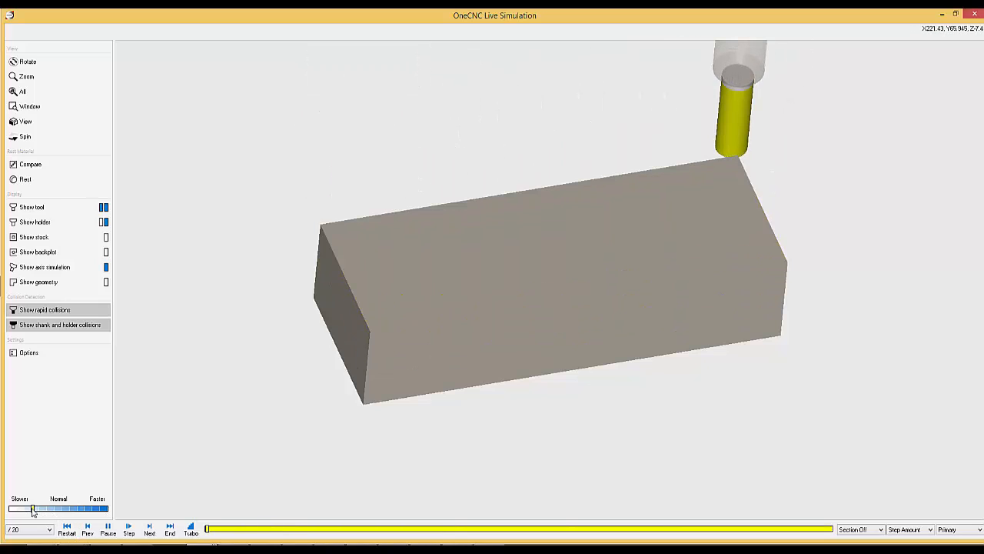
left_click_drag(34, 509, 53, 510)
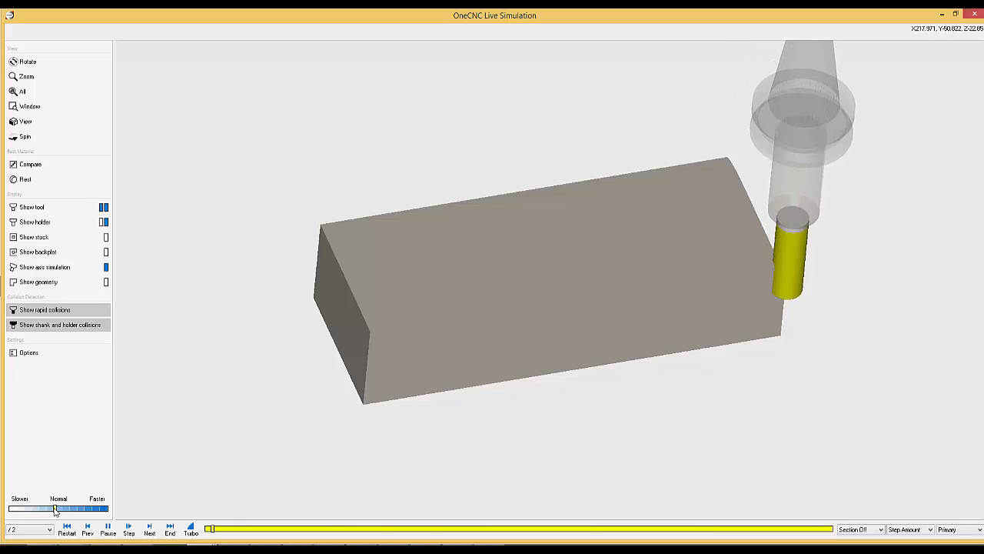
left_click_drag(55, 511, 64, 508)
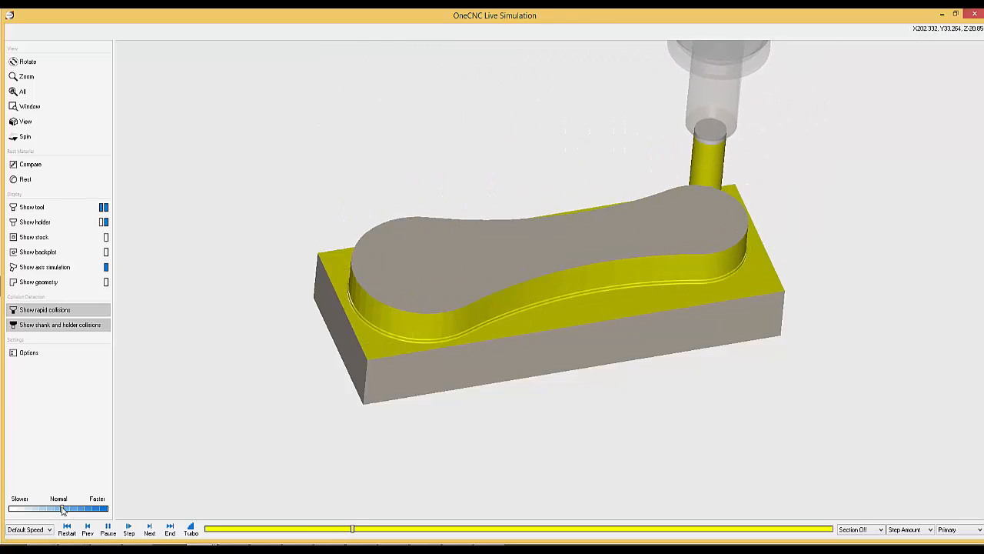
Examine the stepped roughing around the link's profile and bosses up close, varying the playback speed from /2 up to x10
left_click_drag(393, 350, 513, 323)
left_click_drag(447, 335, 279, 327)
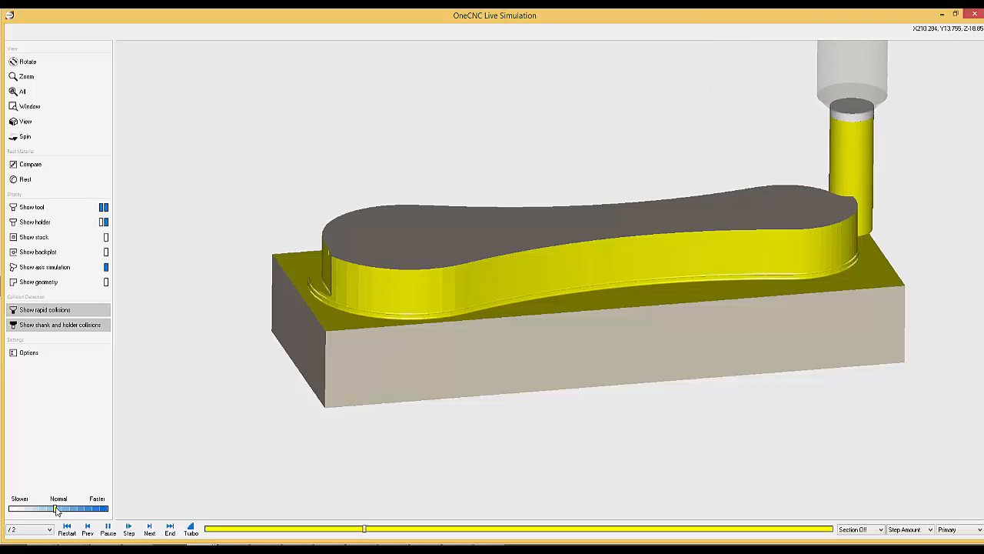
left_click_drag(56, 510, 63, 511)
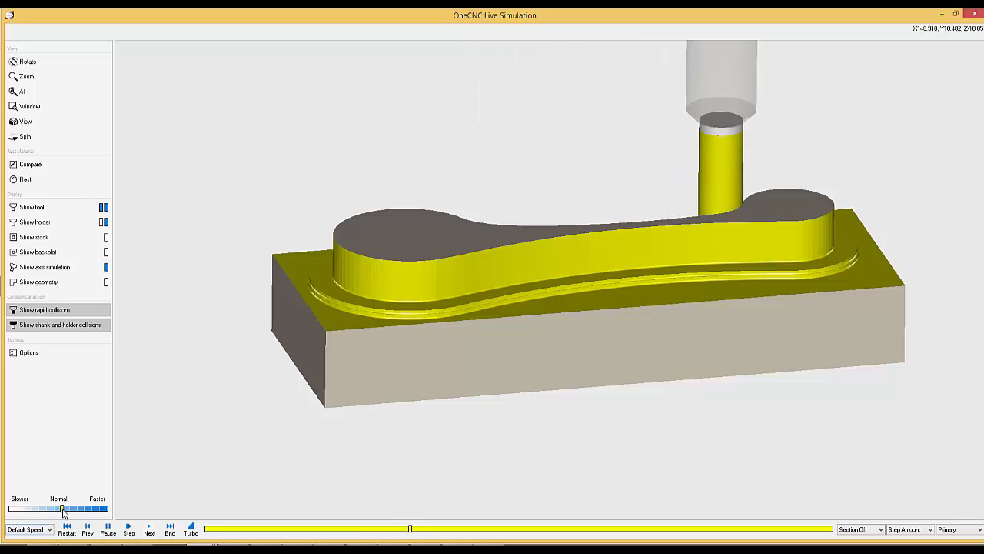
left_click(67, 509)
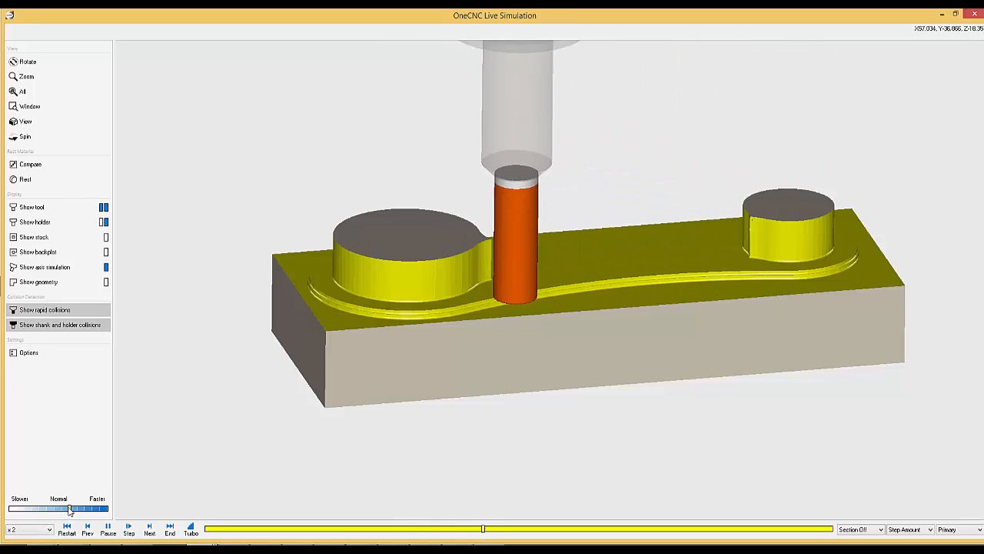
left_click_drag(69, 509, 62, 510)
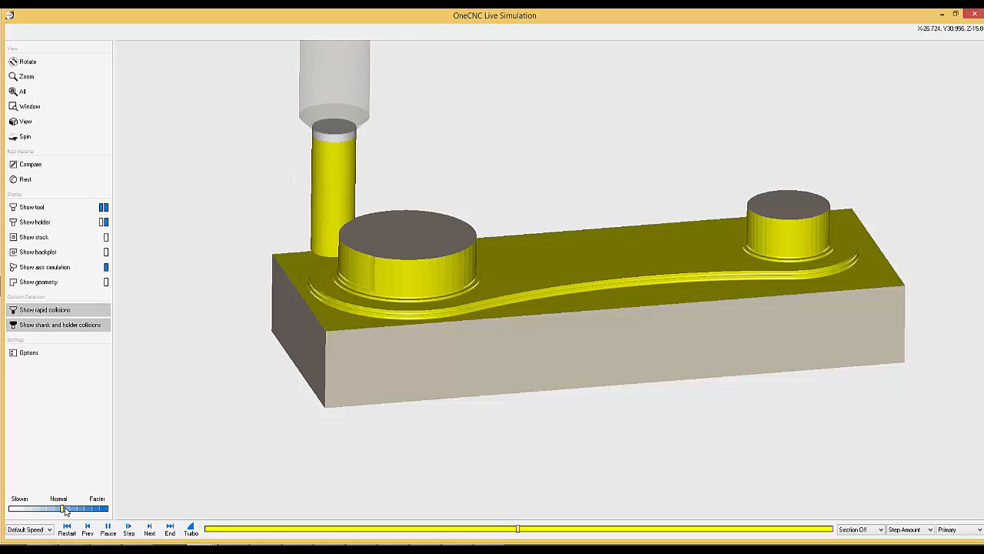
left_click_drag(66, 510, 88, 513)
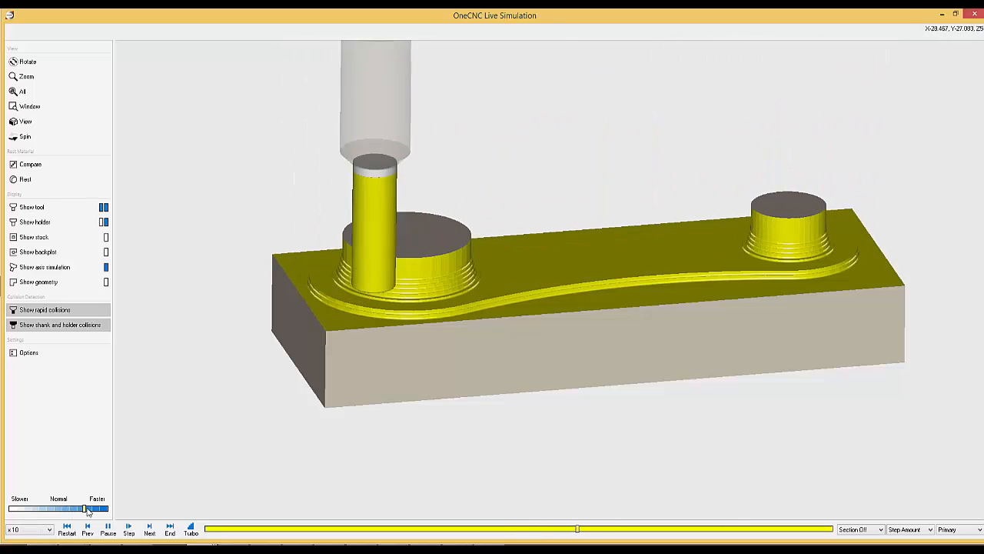